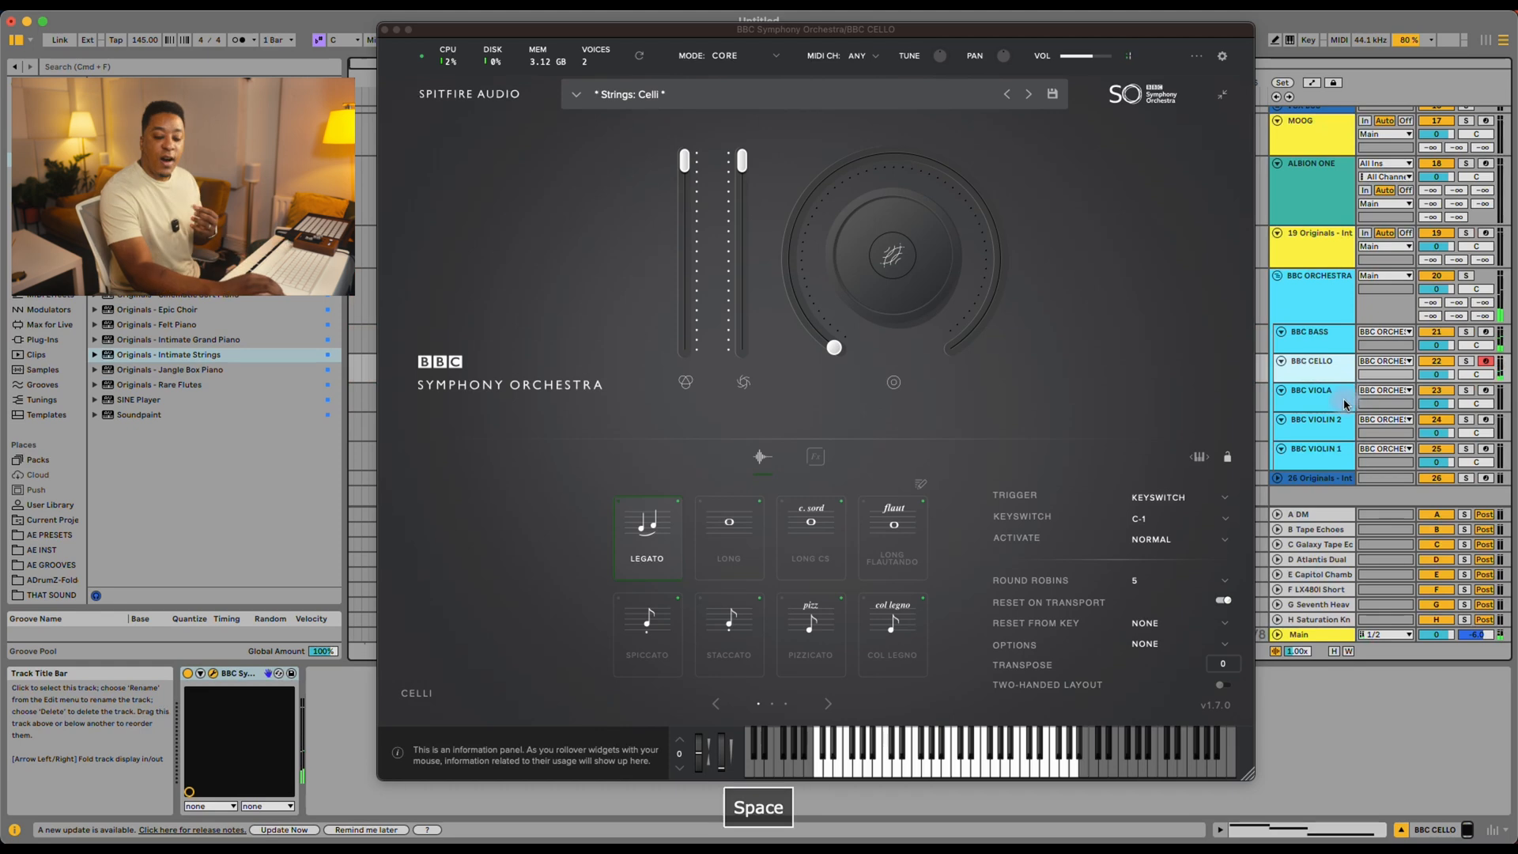
Step: Arm the BBC VIOLA track in place of BBC CELLO and record a legato viola part
click(1336, 395)
click(1486, 360)
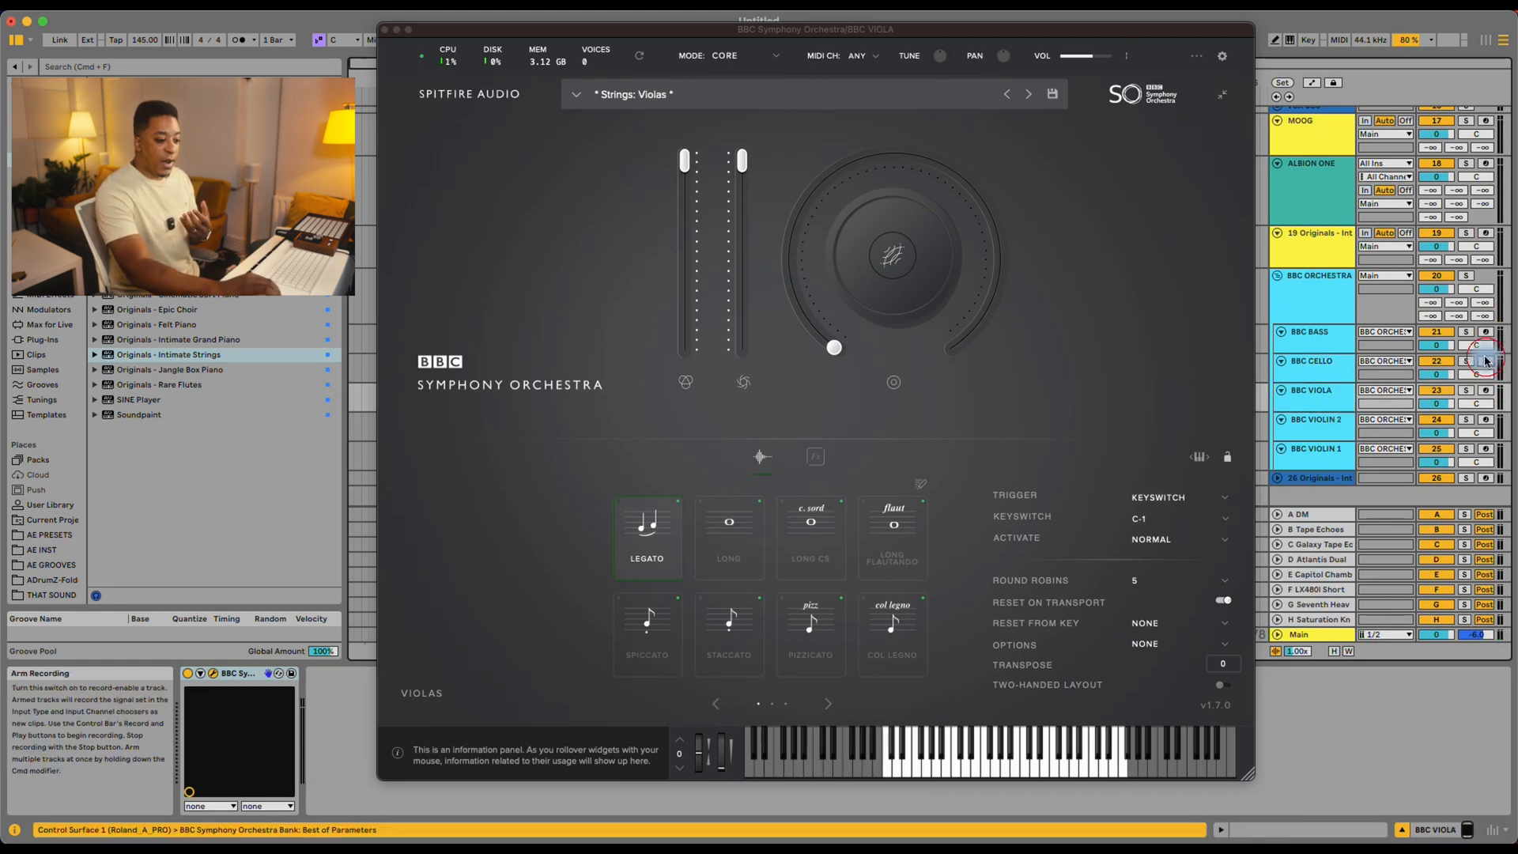
click(1327, 403)
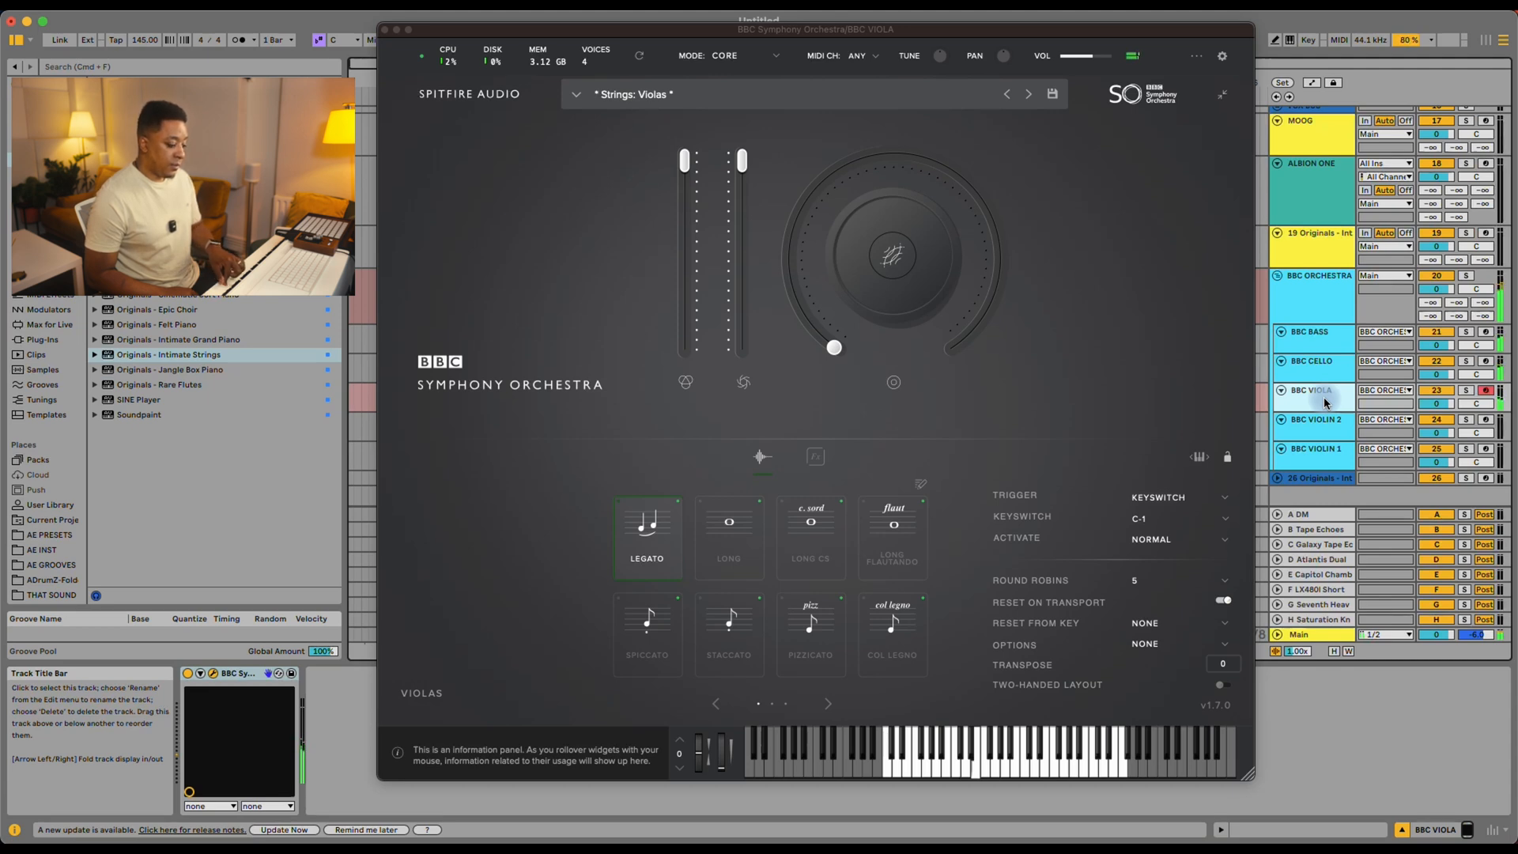
key(space)
Step: Record a legato part on the BBC VIOLIN 2 track and arm BBC VIOLIN 1 in its place
click(1307, 425)
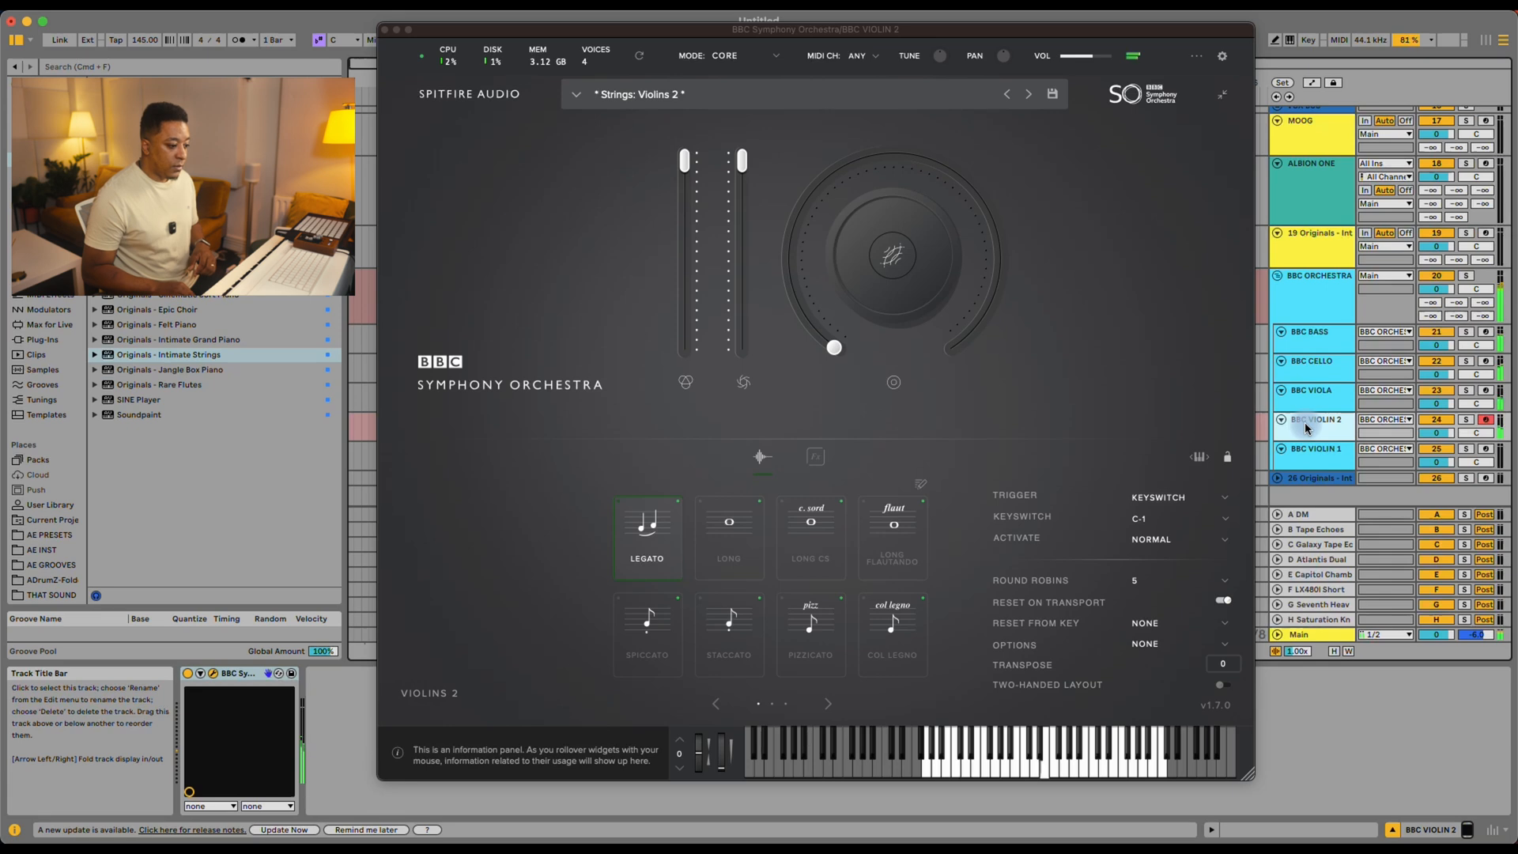
key(space)
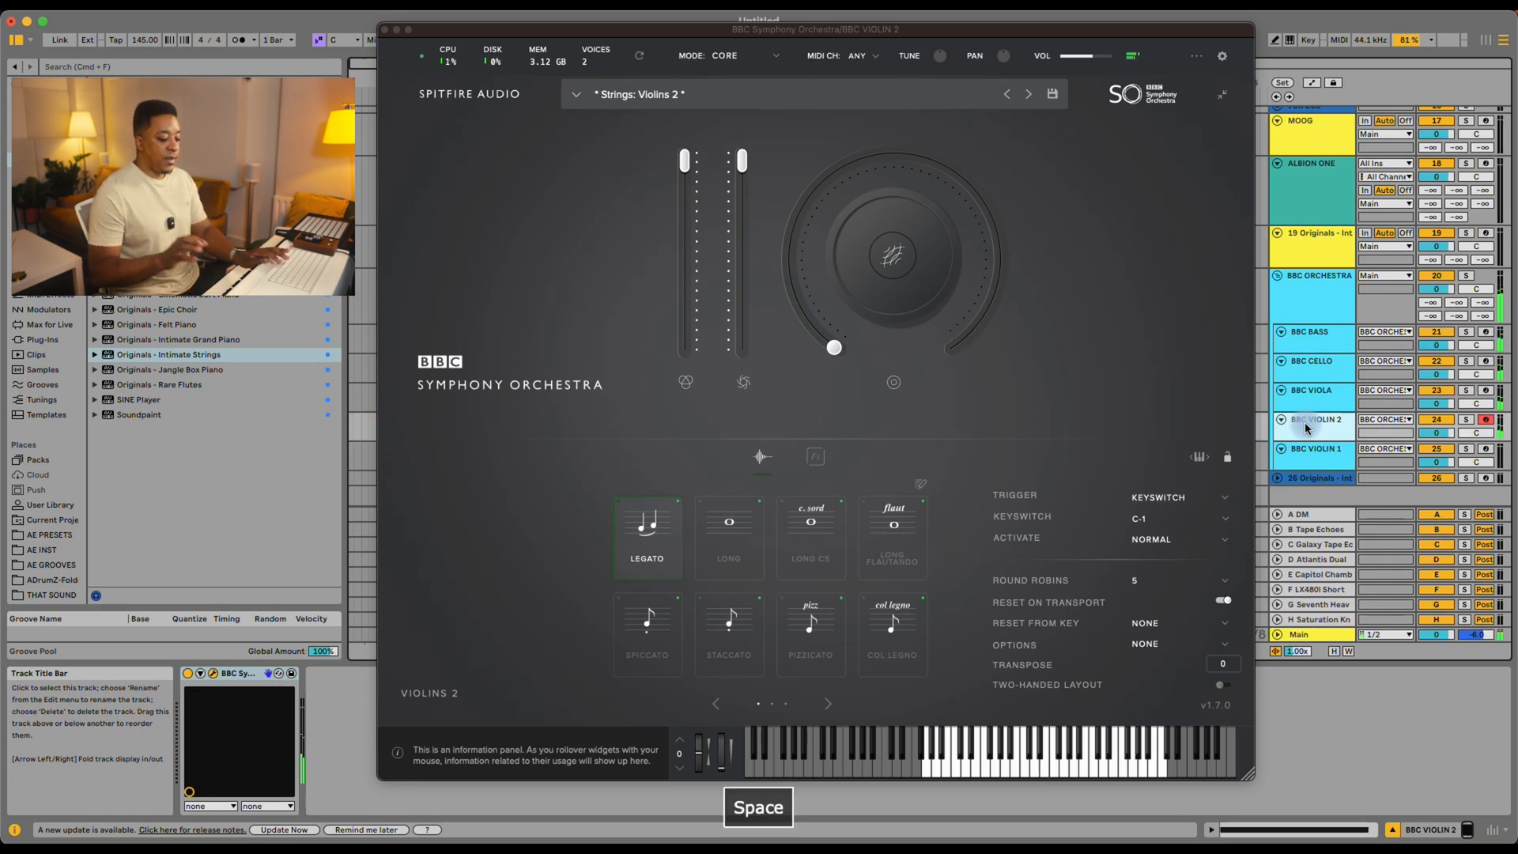
click(1316, 451)
click(1486, 421)
click(1487, 448)
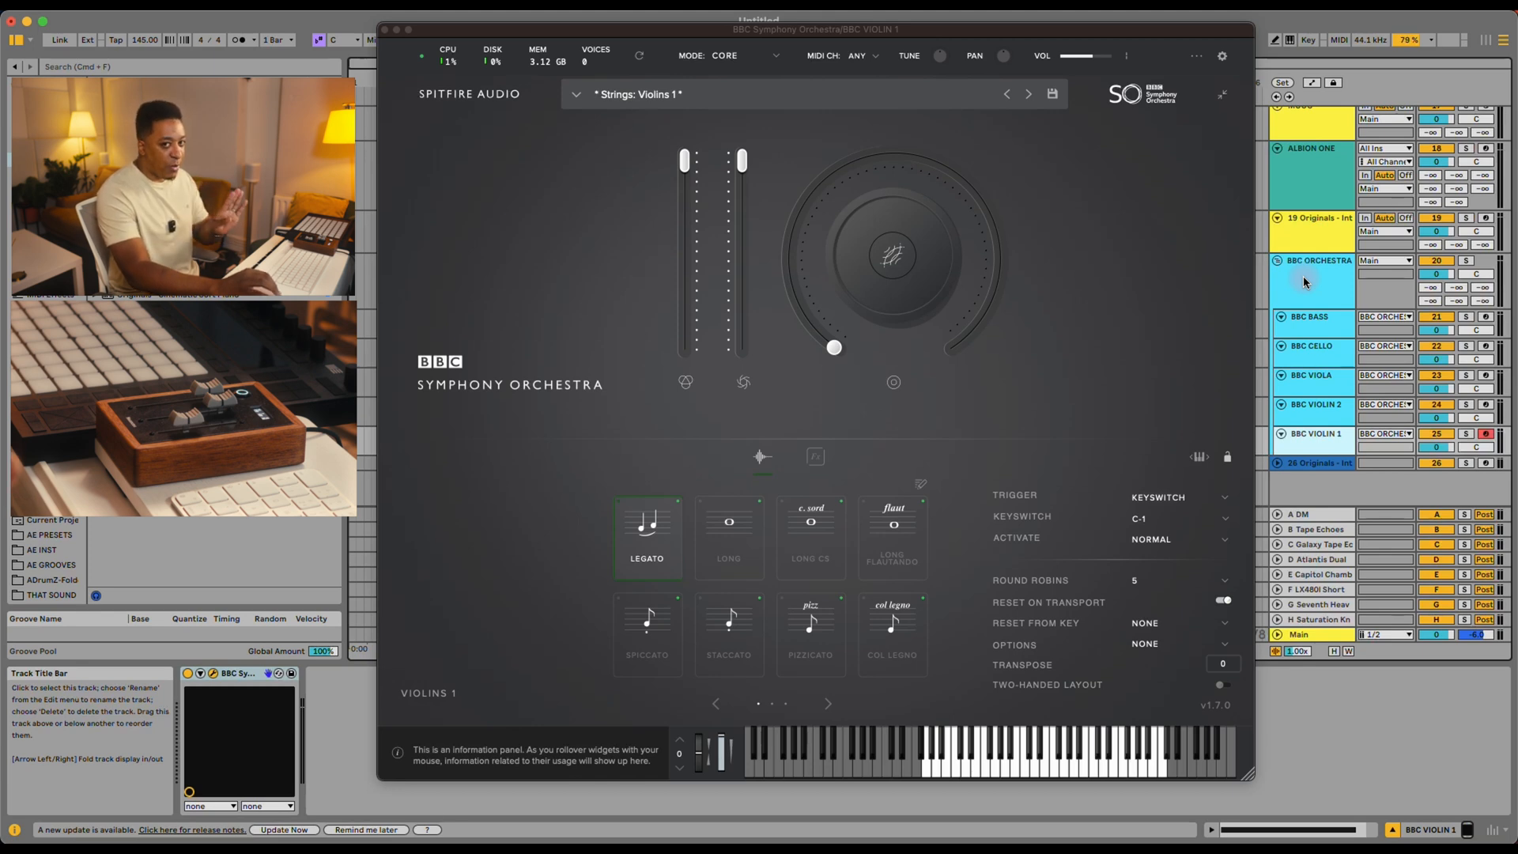
Step: Record expression and dynamics fader movements over the existing notes on the BBC BASS track
click(1303, 321)
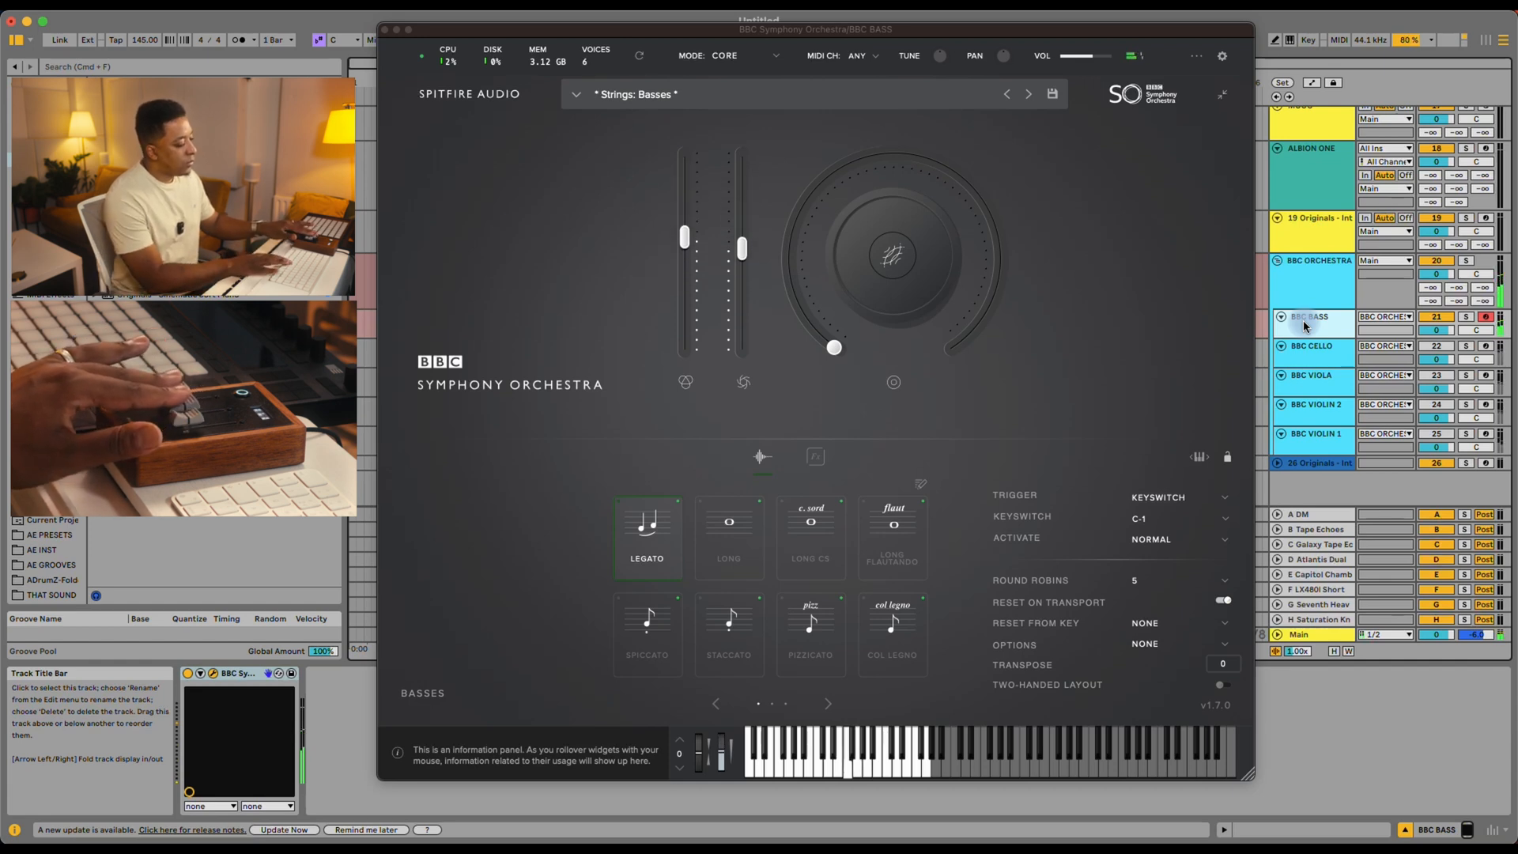
key(space)
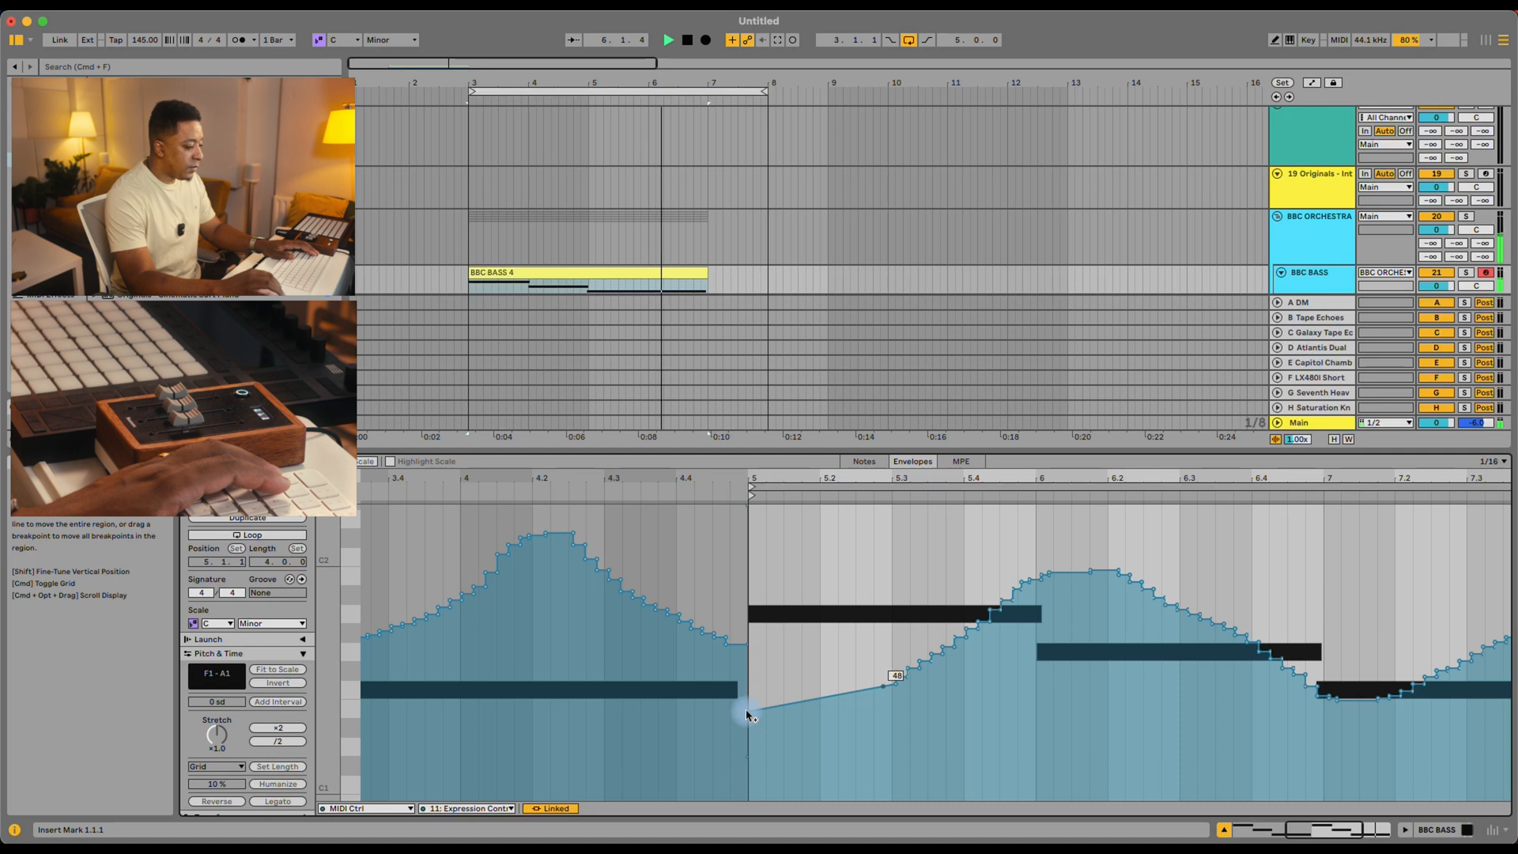
key(space)
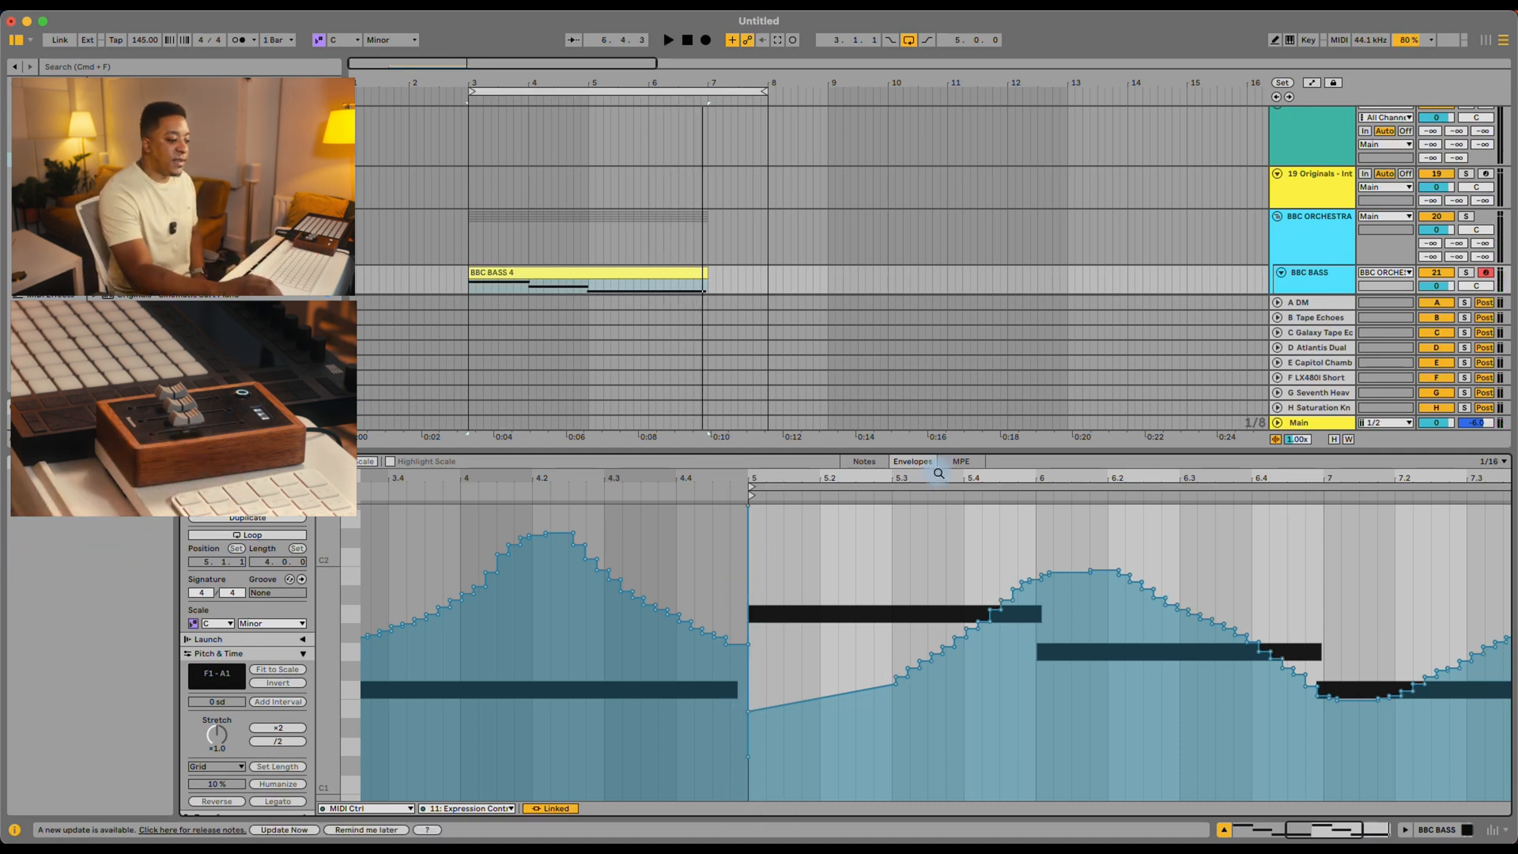
Step: Examine which envelope sources and MIDI controllers are available for the BBC BASS clip
click(385, 809)
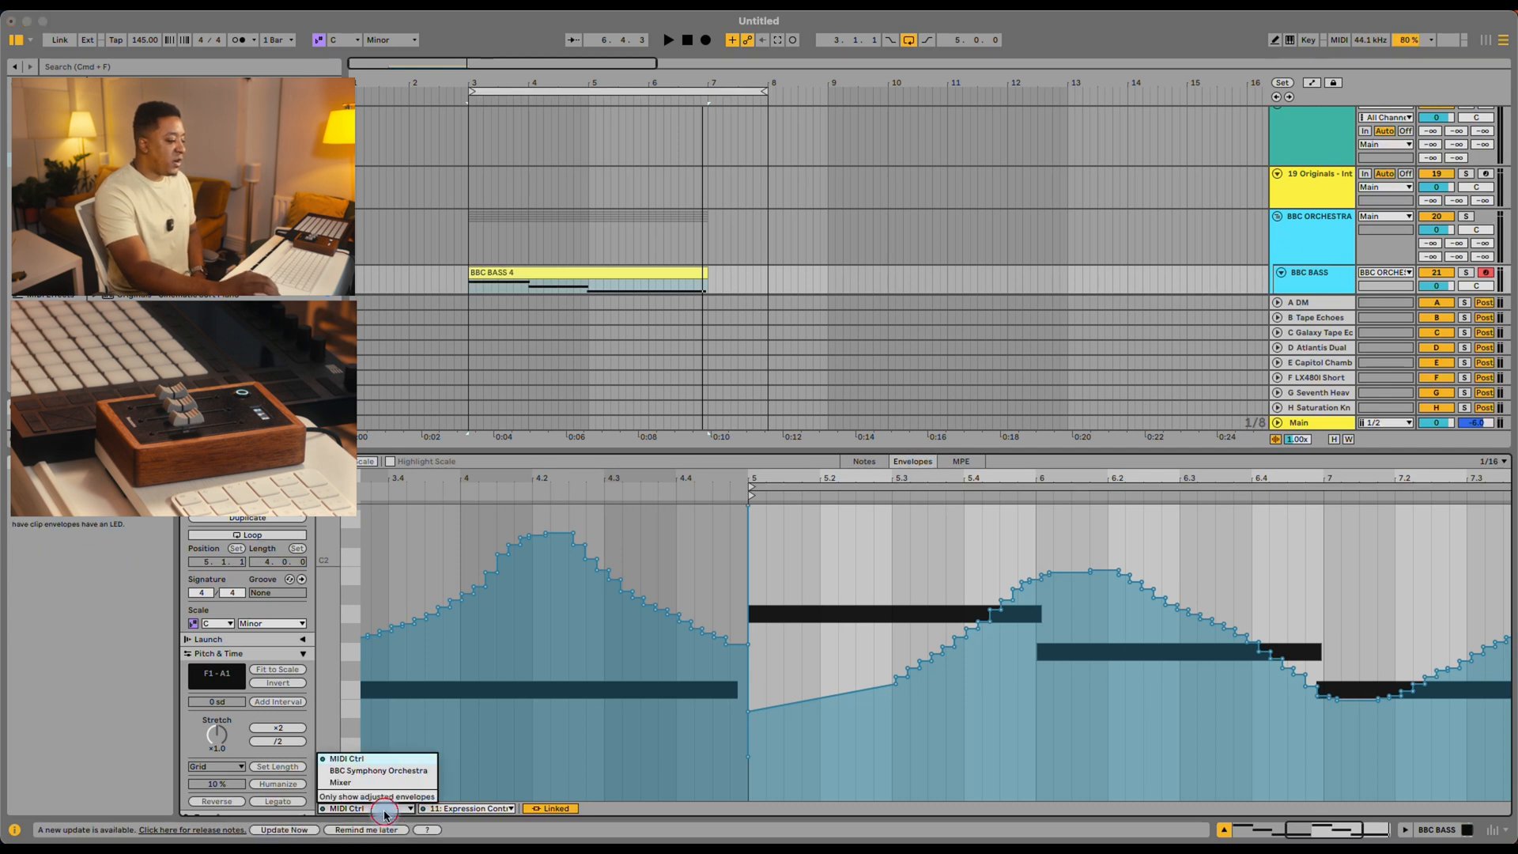
click(672, 804)
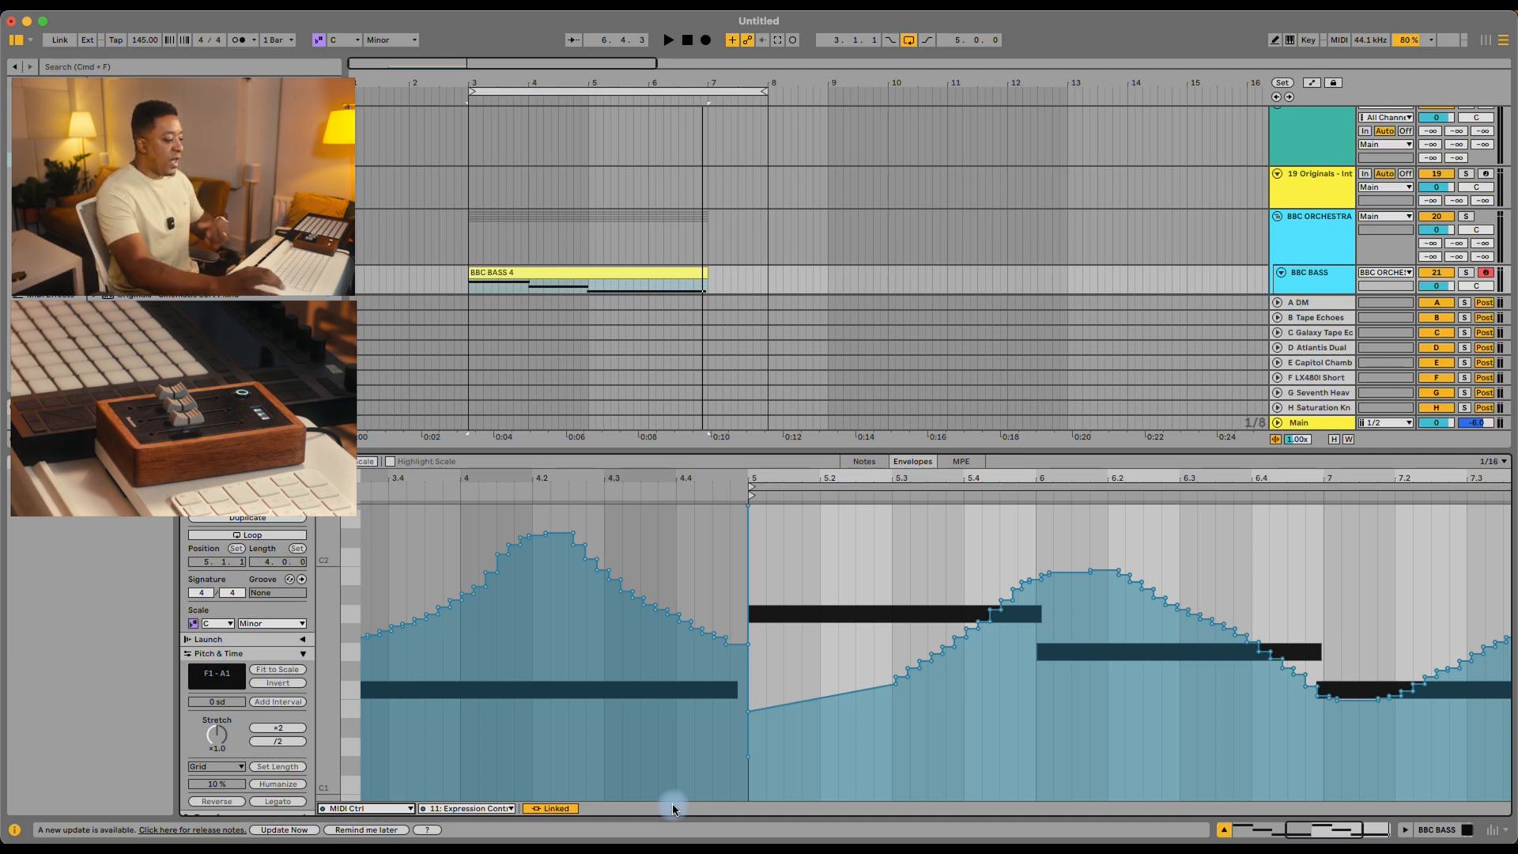
click(458, 808)
click(405, 810)
click(441, 807)
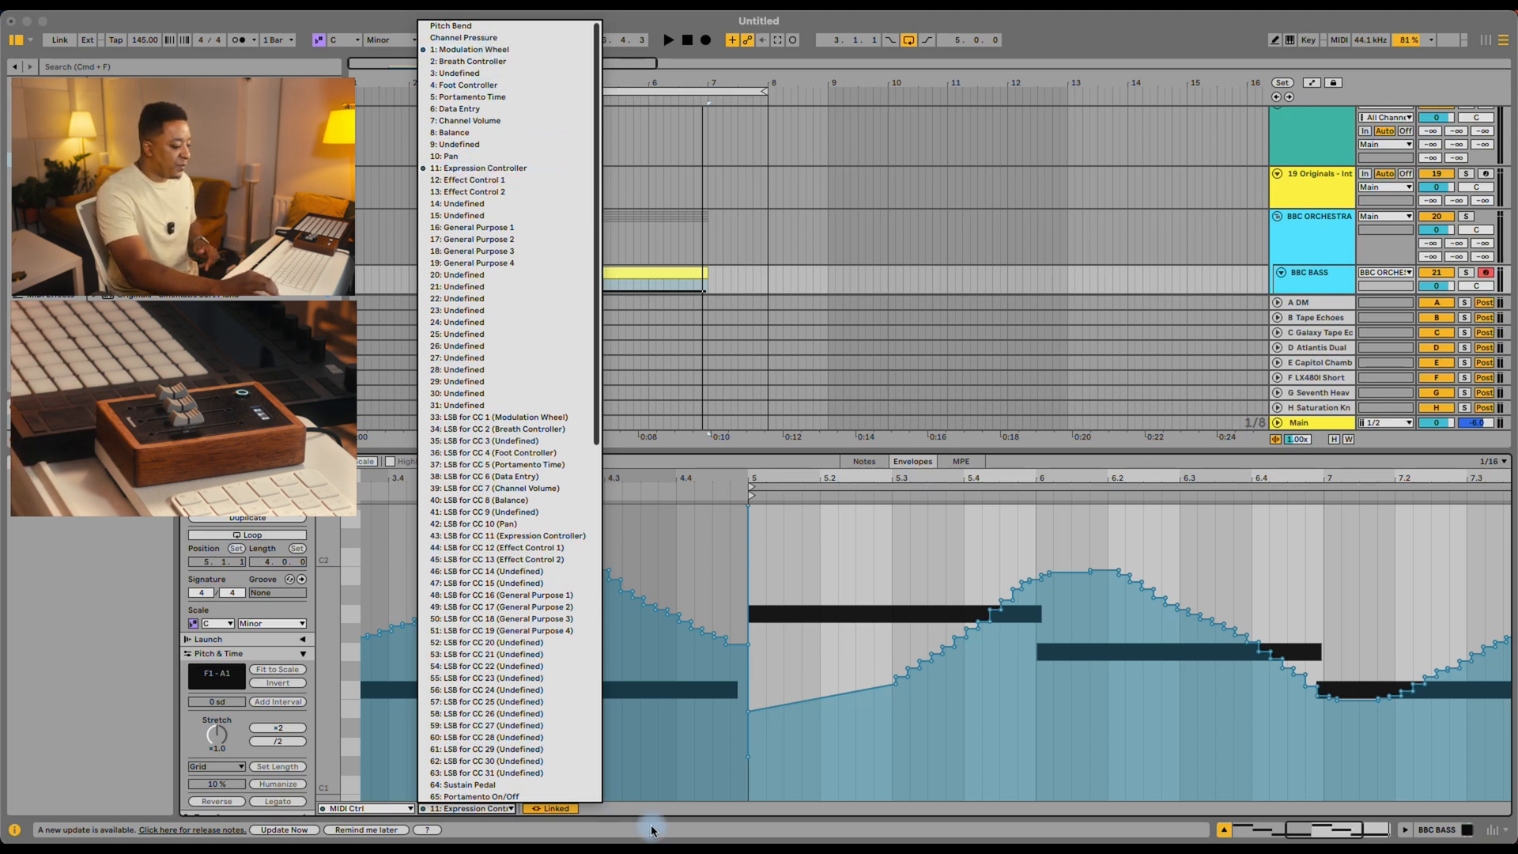
click(395, 811)
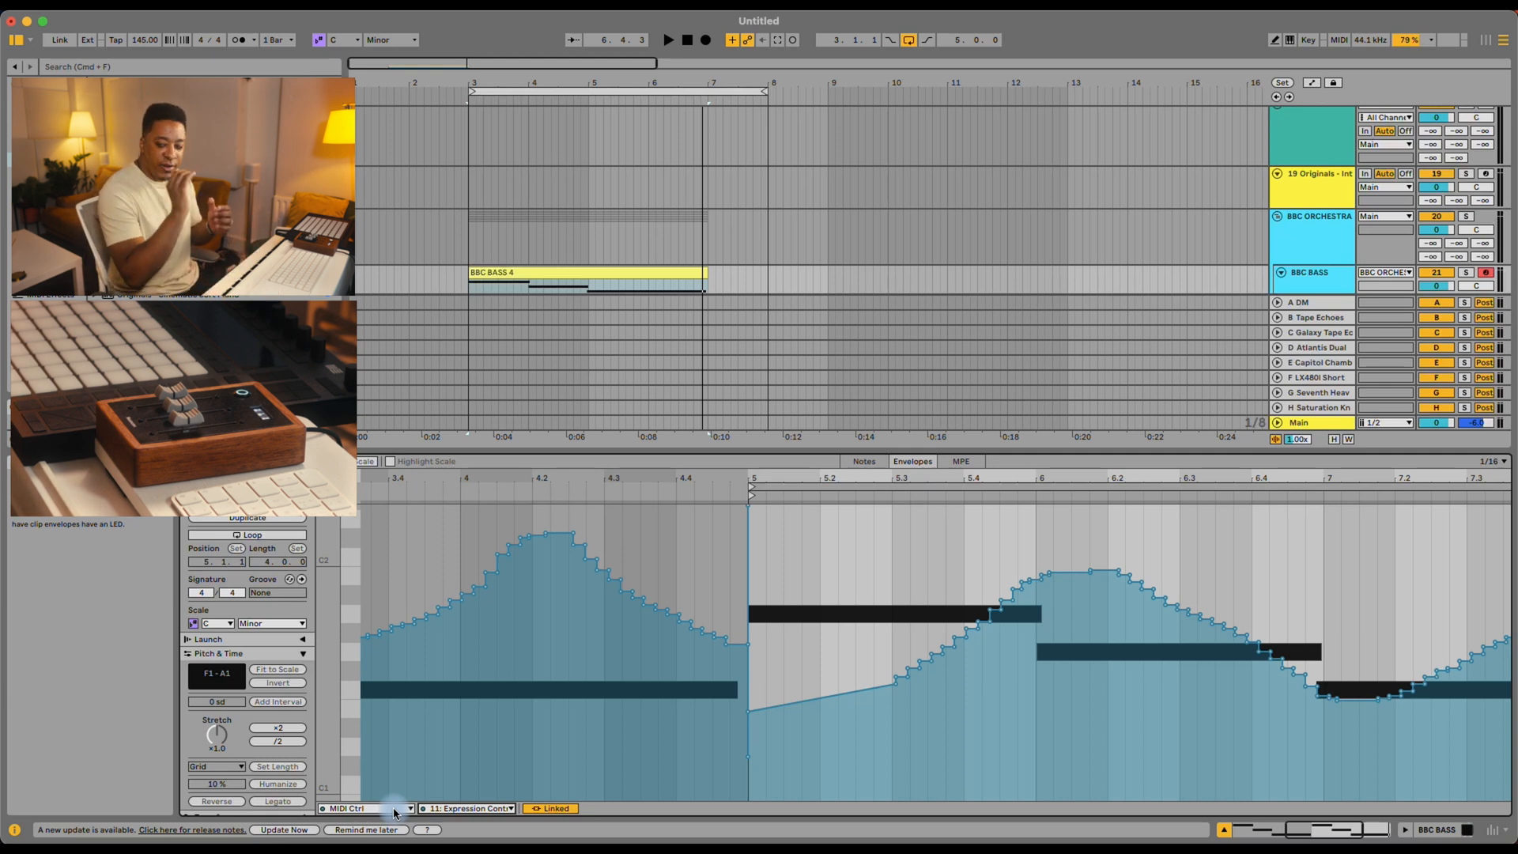
Step: Display the BBC Symphony Orchestra plug-in's Dynamics envelope for the BBC BASS clip
click(394, 810)
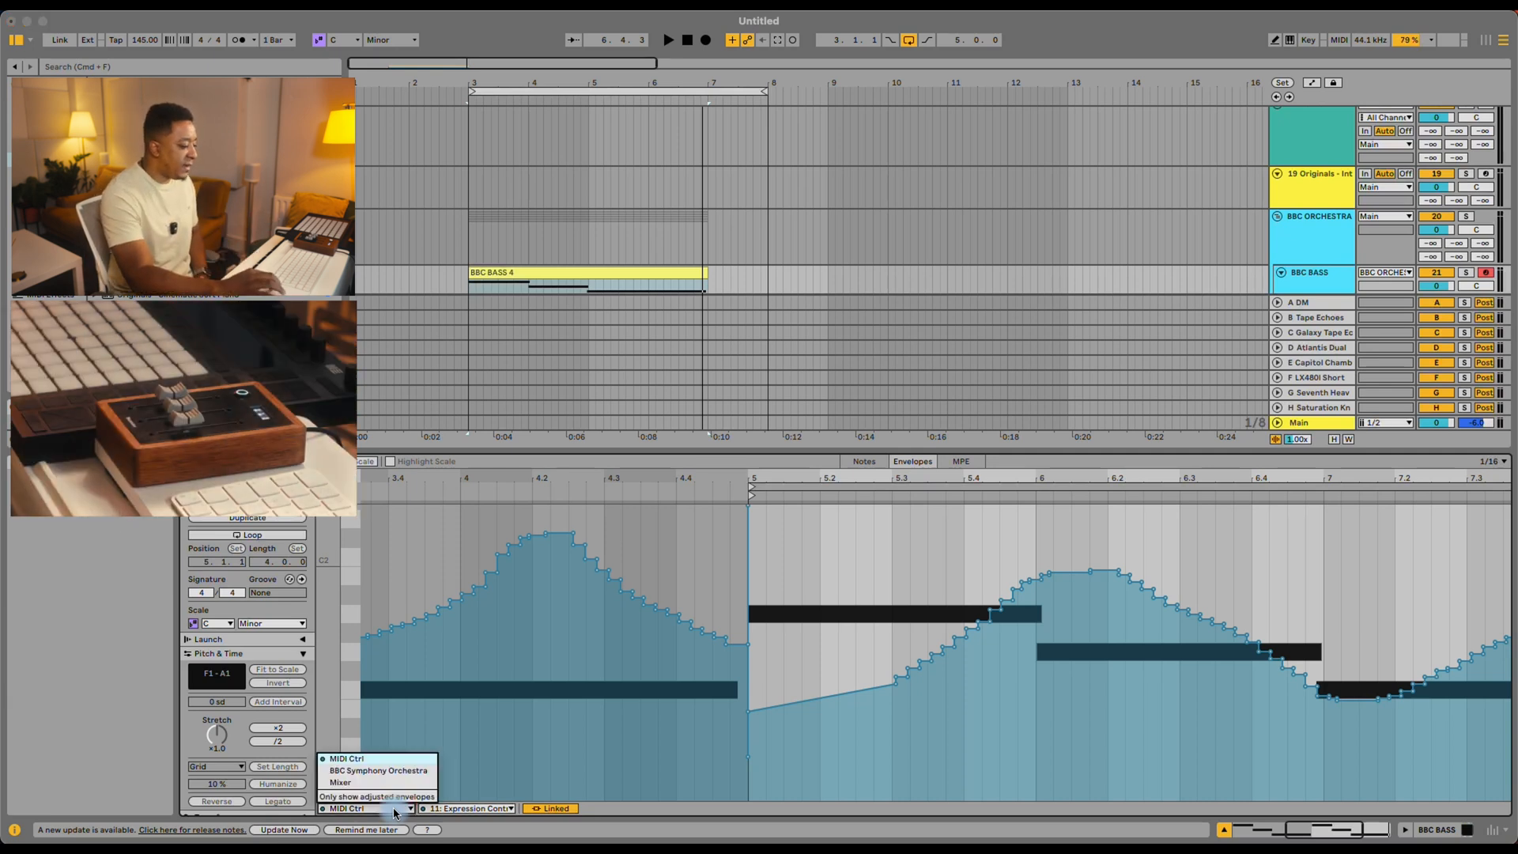
click(378, 770)
click(468, 808)
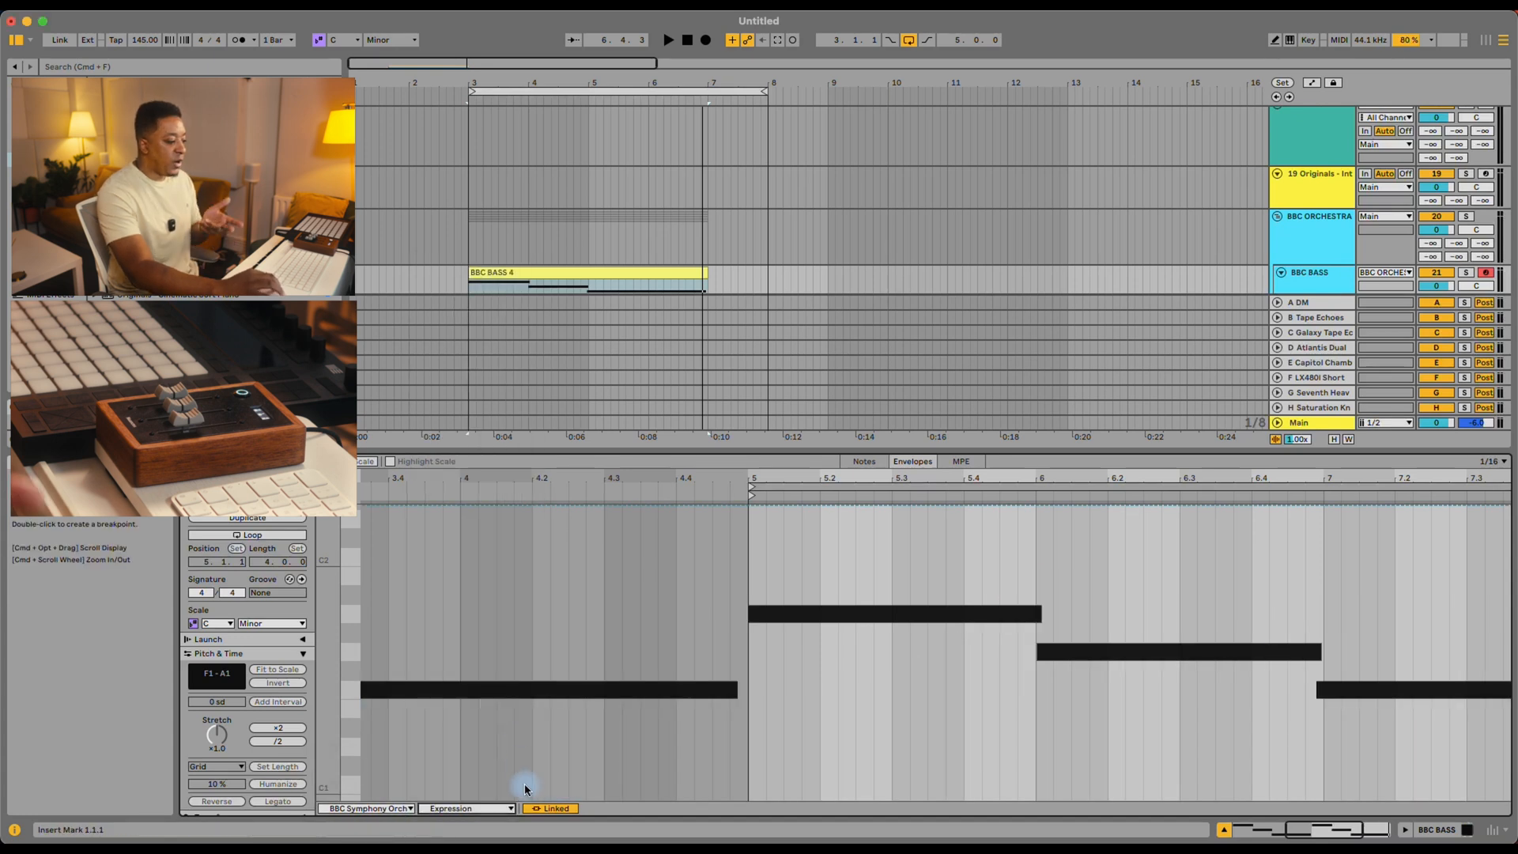
click(487, 811)
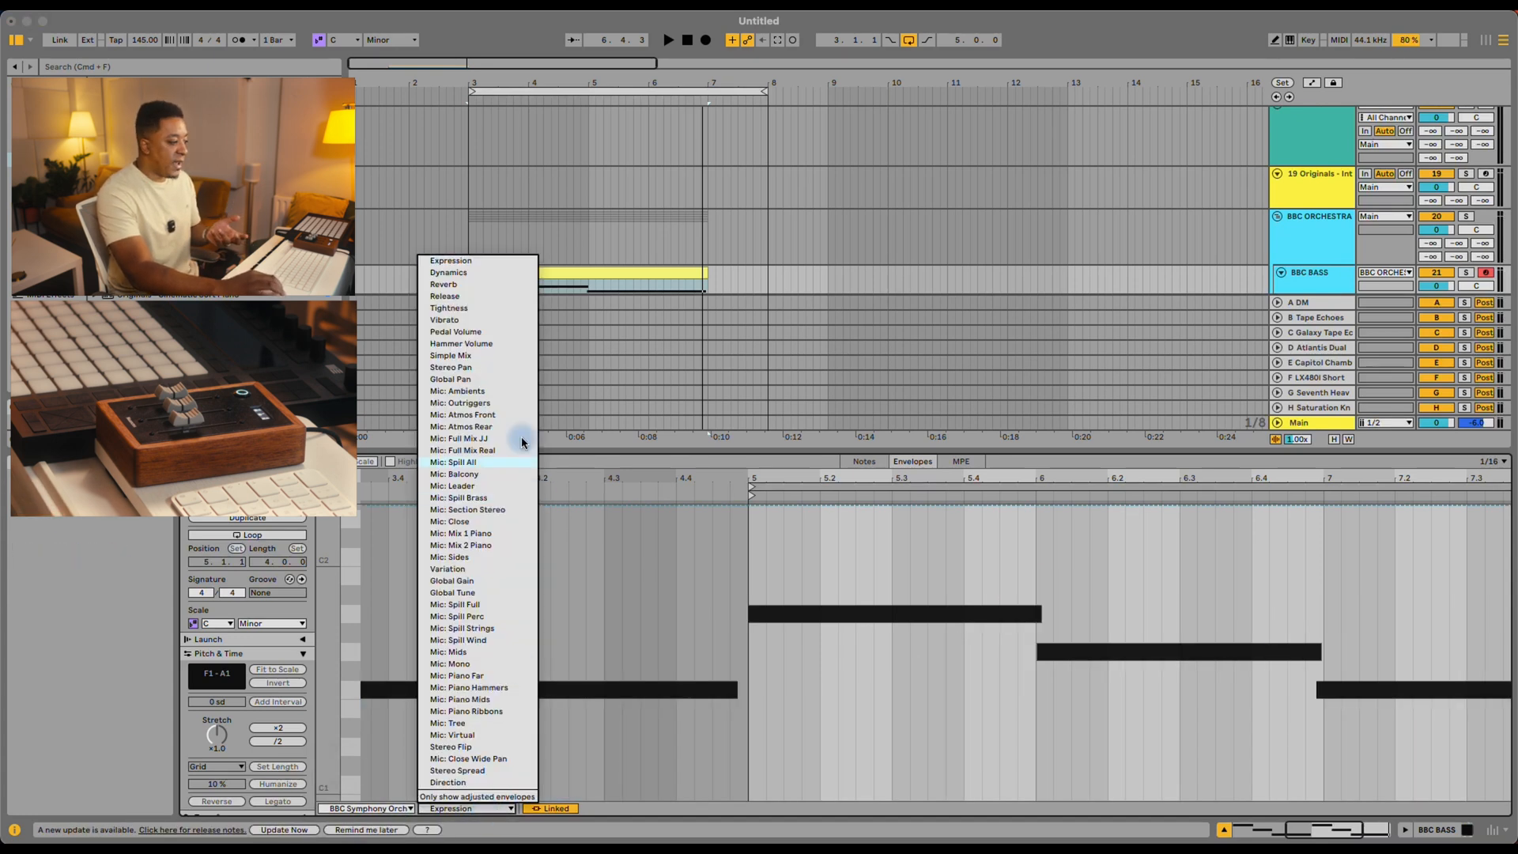
click(508, 274)
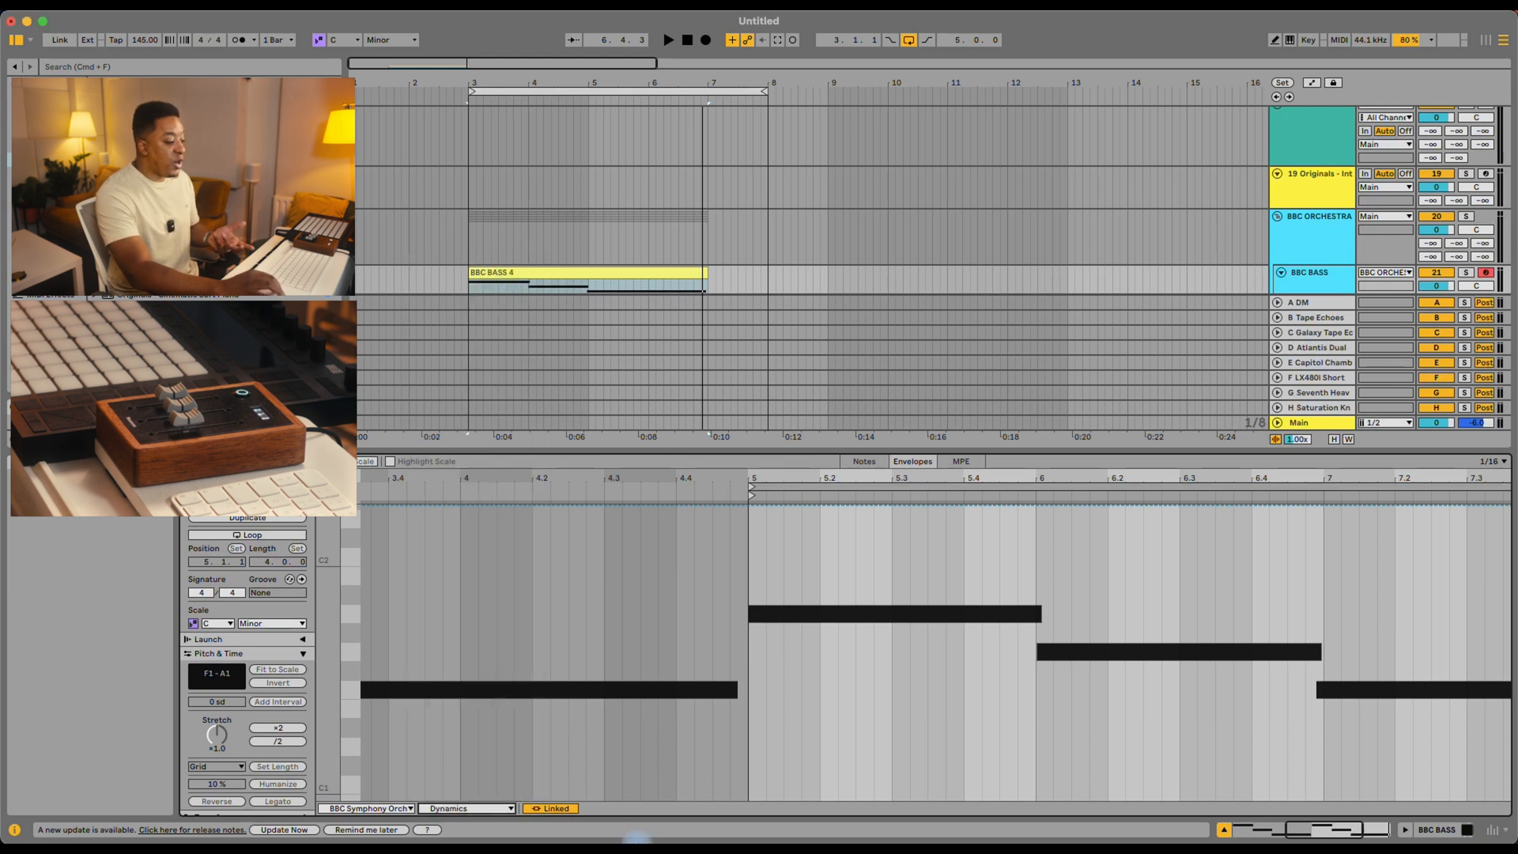
Step: Return the BBC BASS clip's envelope display to MIDI Ctrl with 11: Expression Controller
click(372, 808)
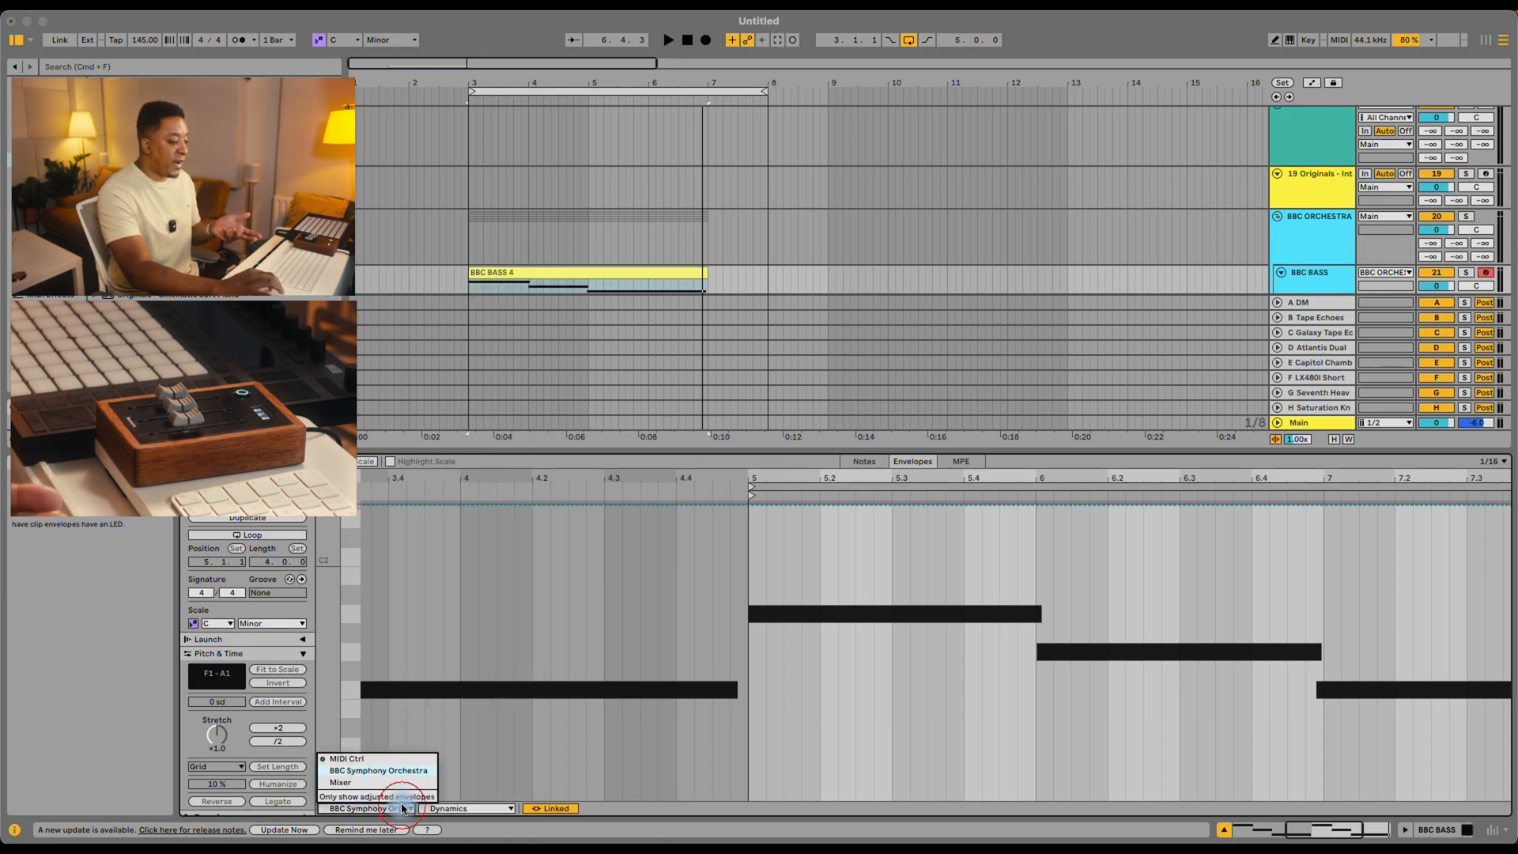
click(388, 761)
click(470, 808)
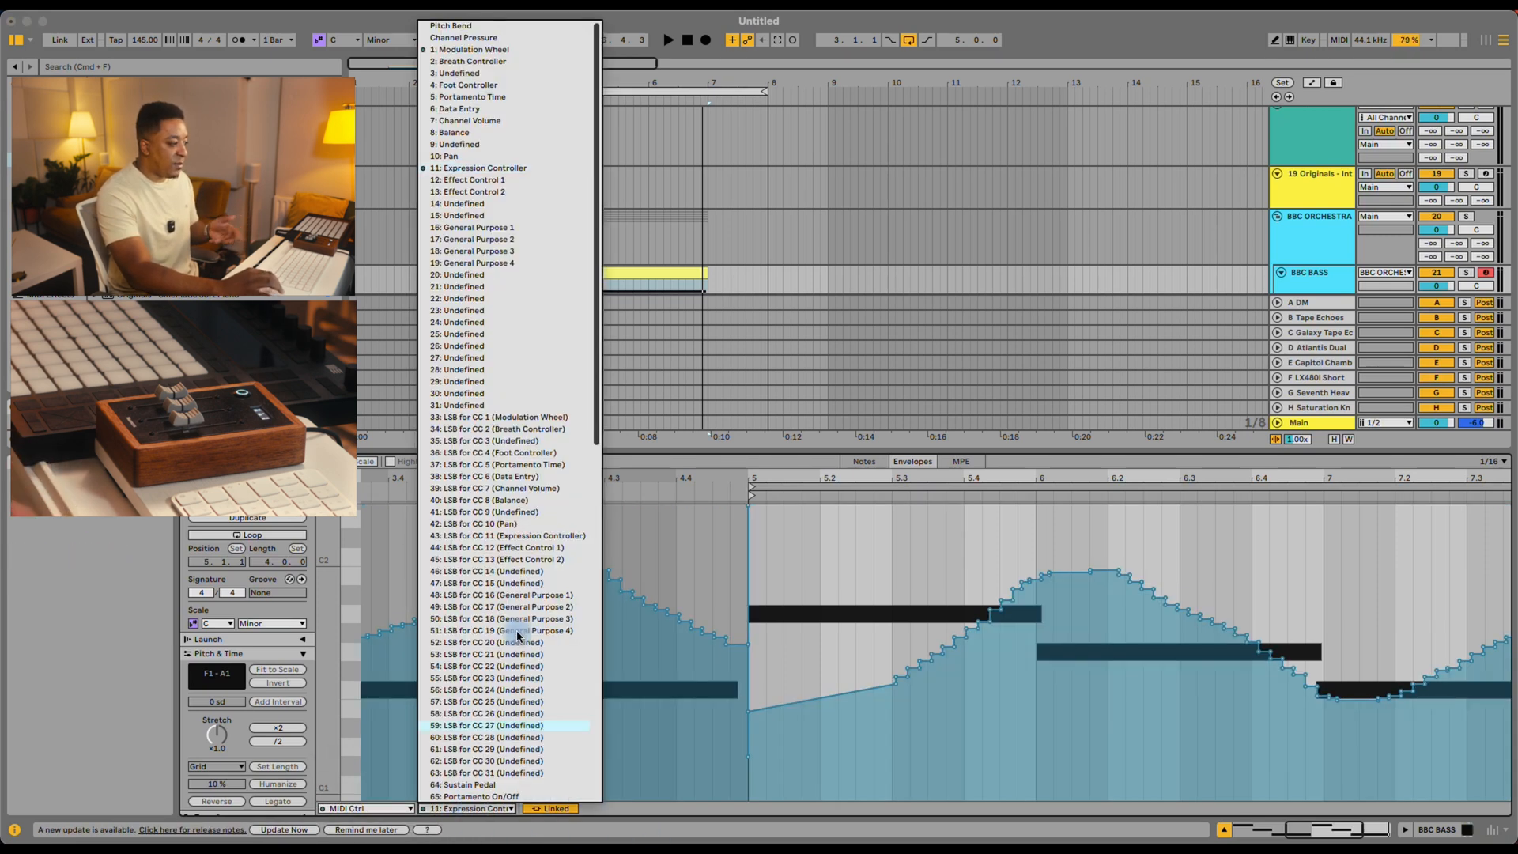
click(512, 173)
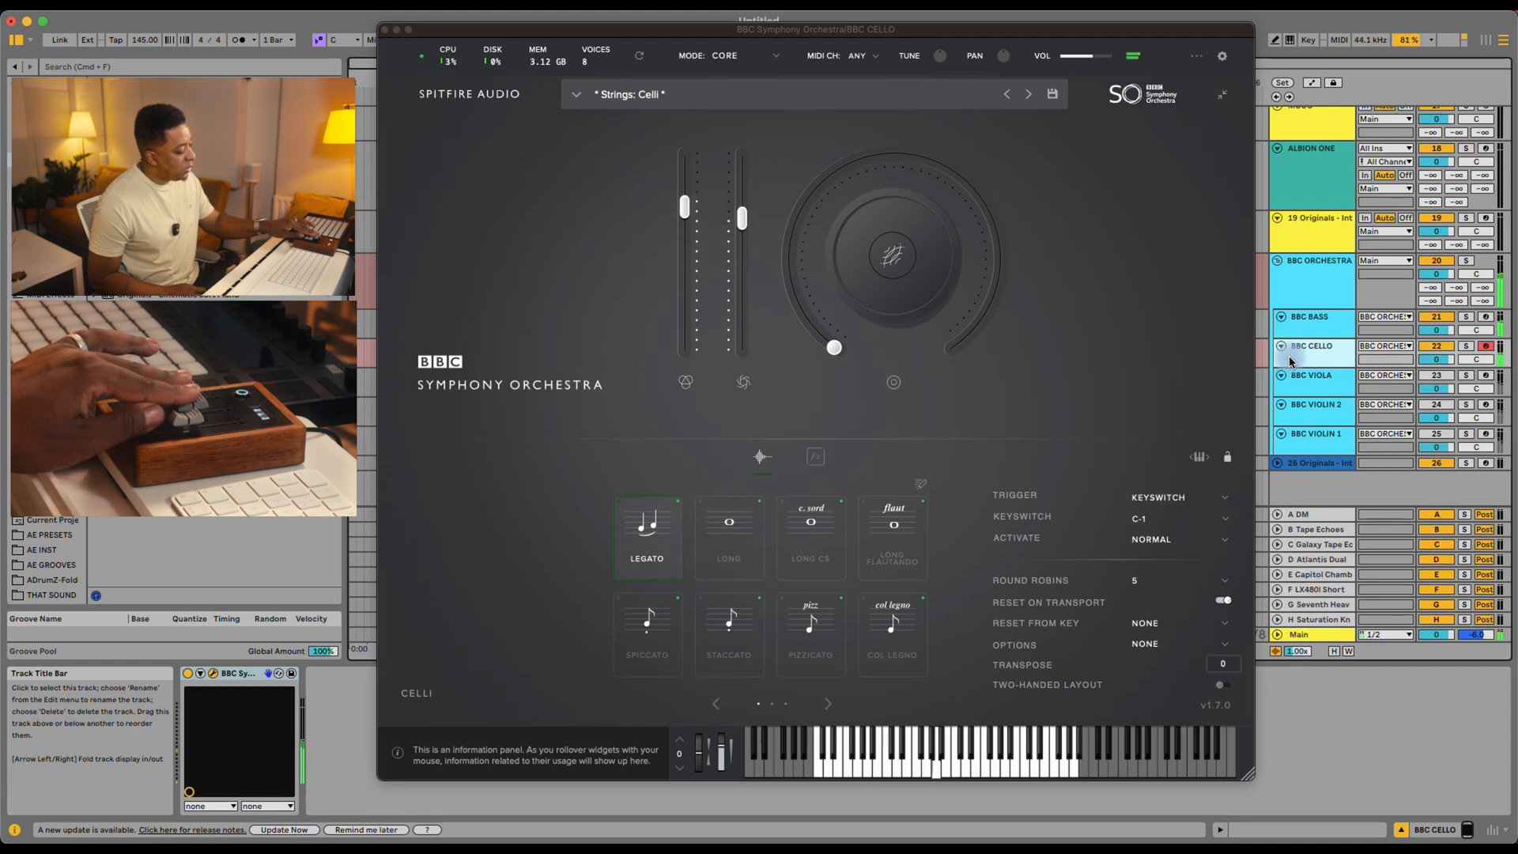
Step: Arm the BBC VIOLA track and record expression and dynamics fader movements over its notes
click(1305, 379)
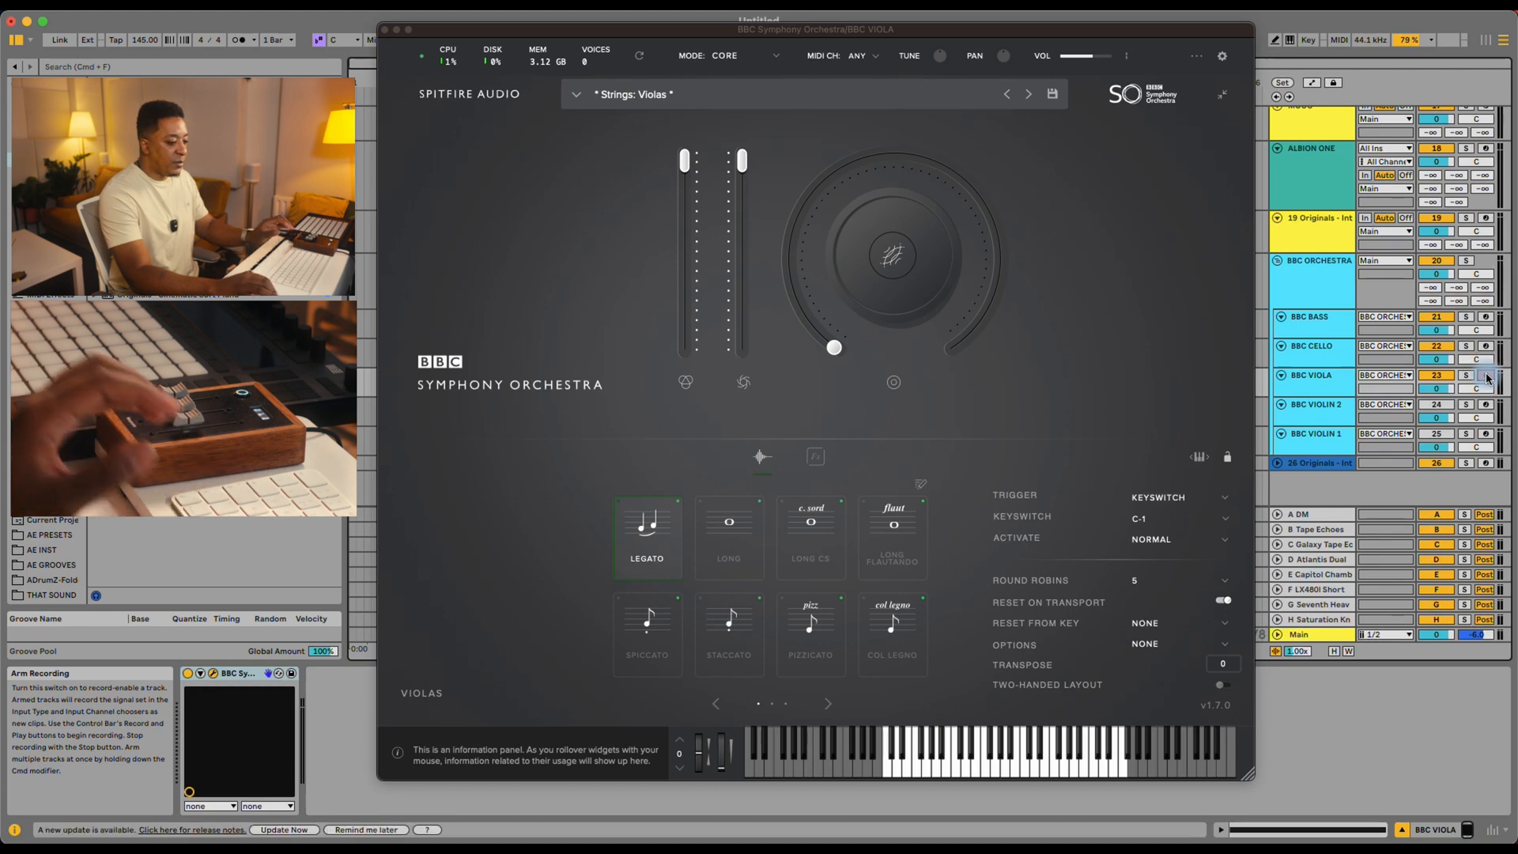
click(1302, 383)
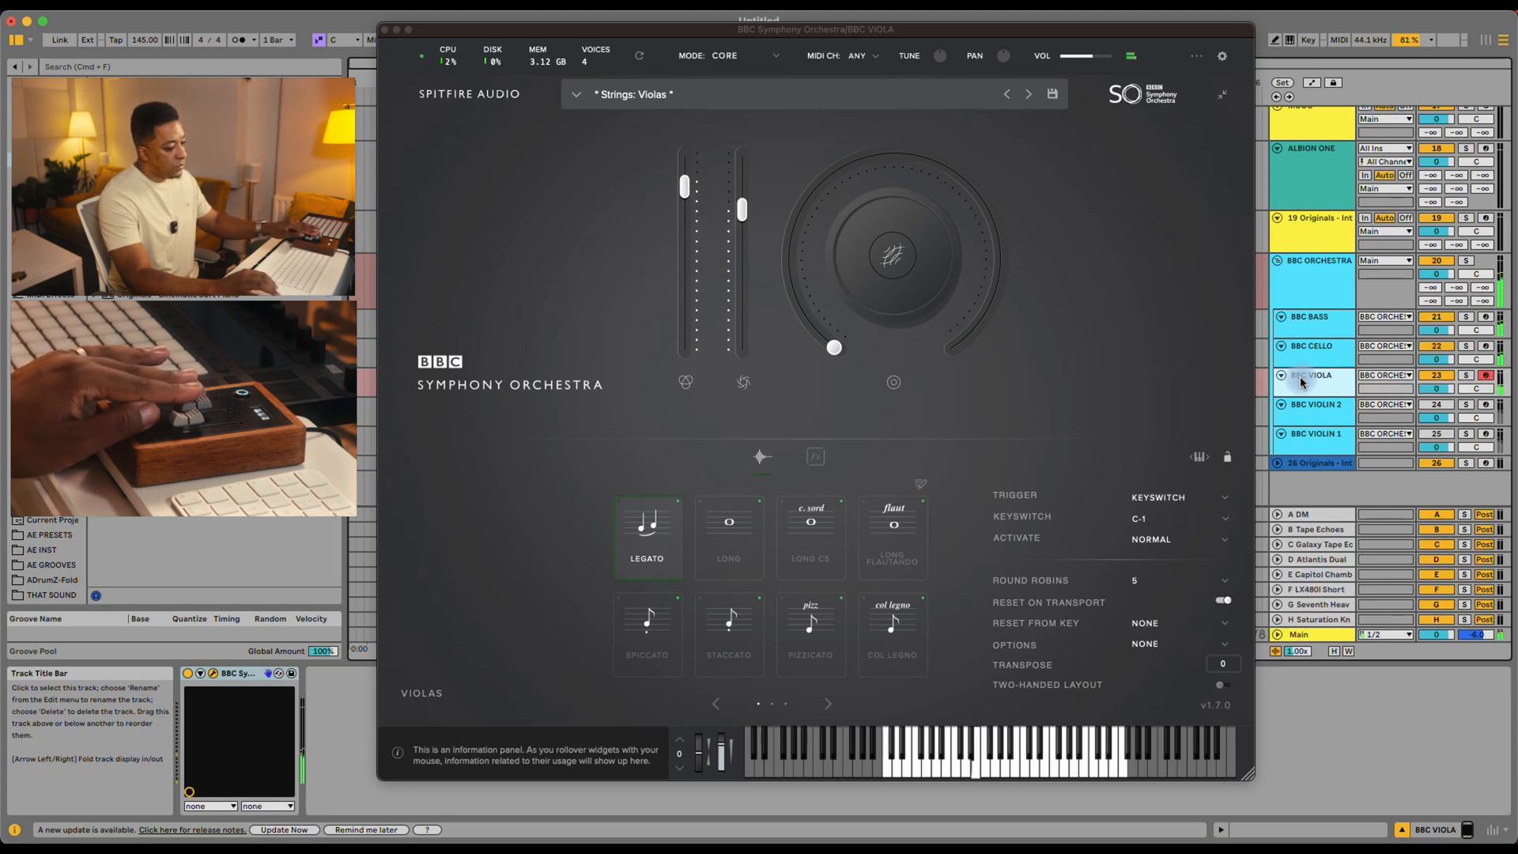
Step: Record expression and dynamics fader movements on BBC VIOLIN 2, and place the insert marker at 2.3.1 for another take
click(1325, 411)
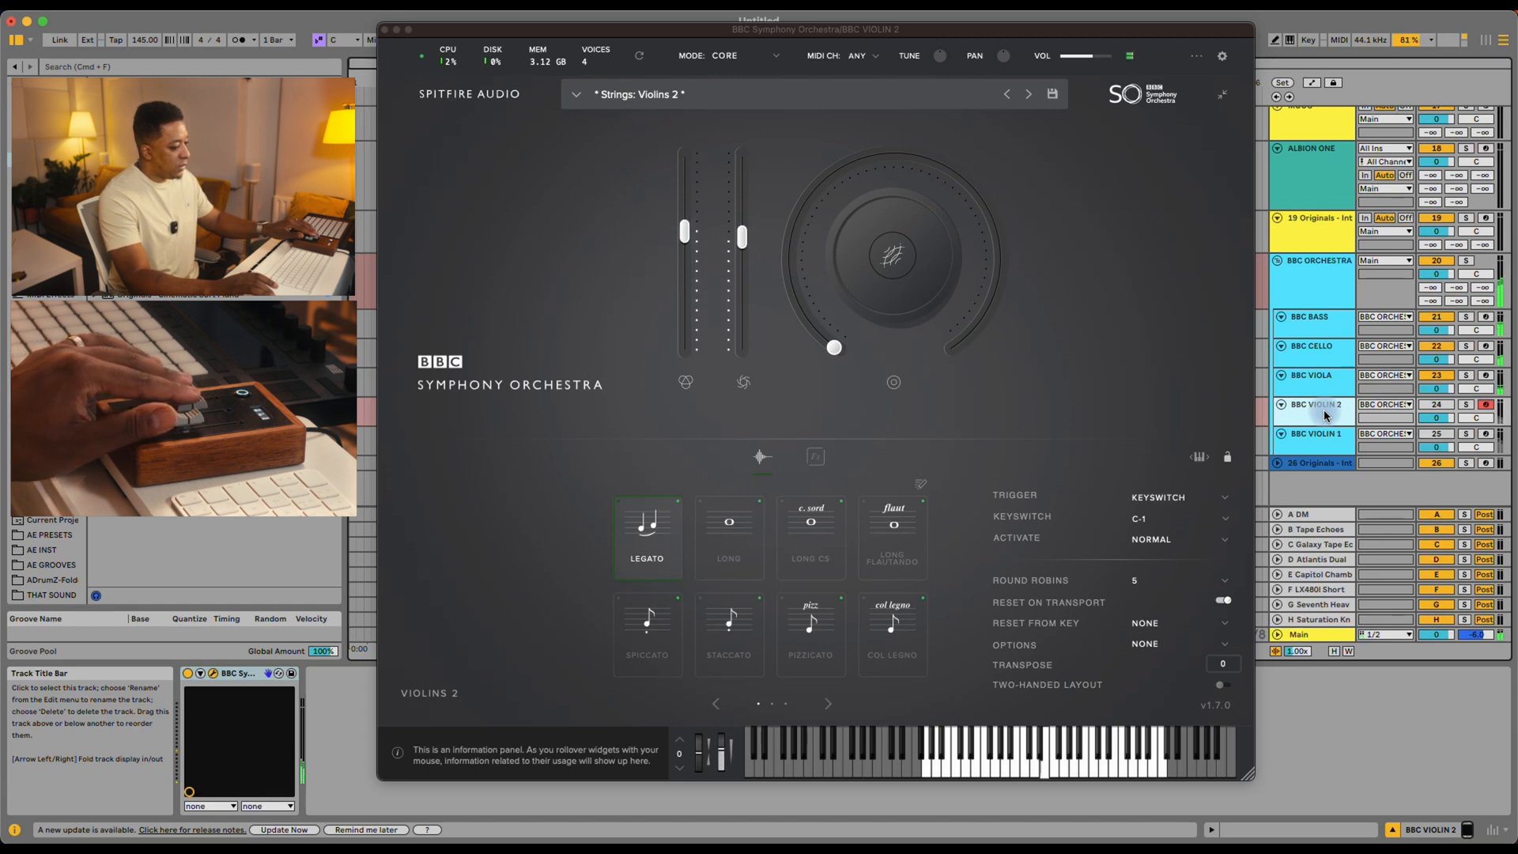
key(space)
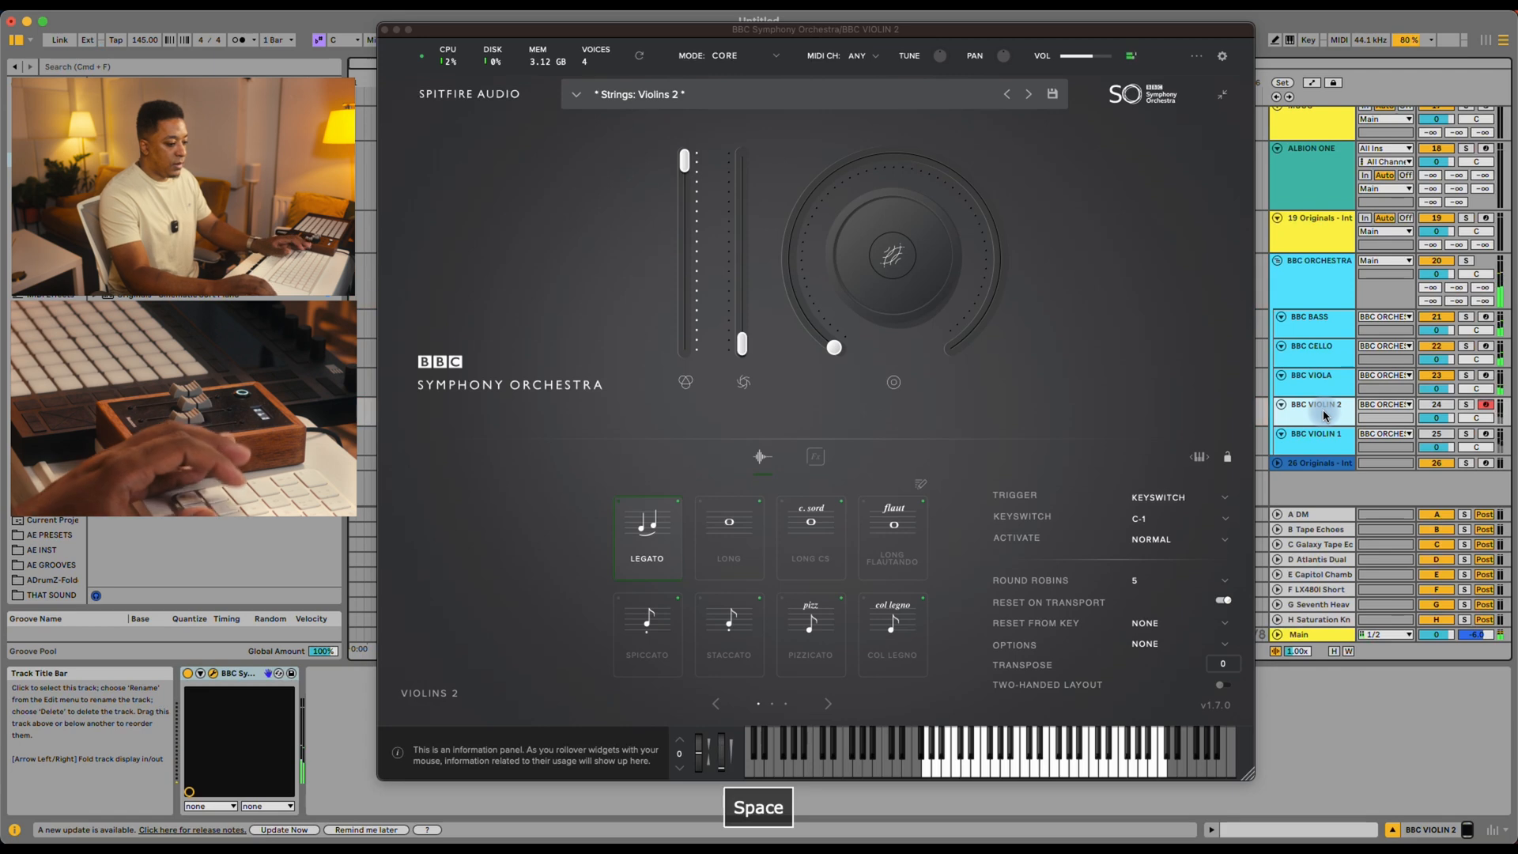
click(438, 418)
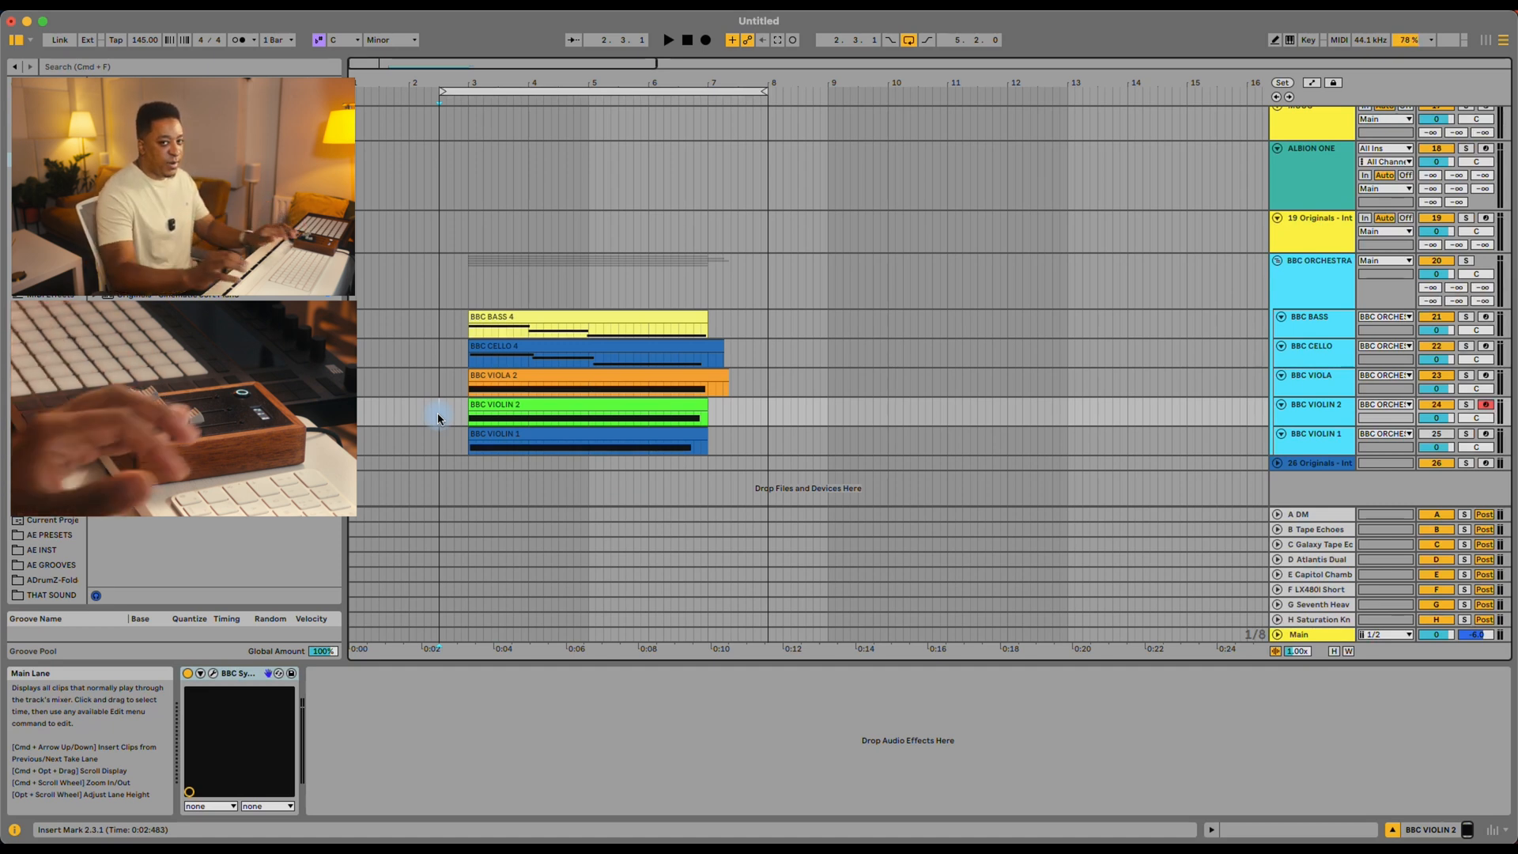
key(F9)
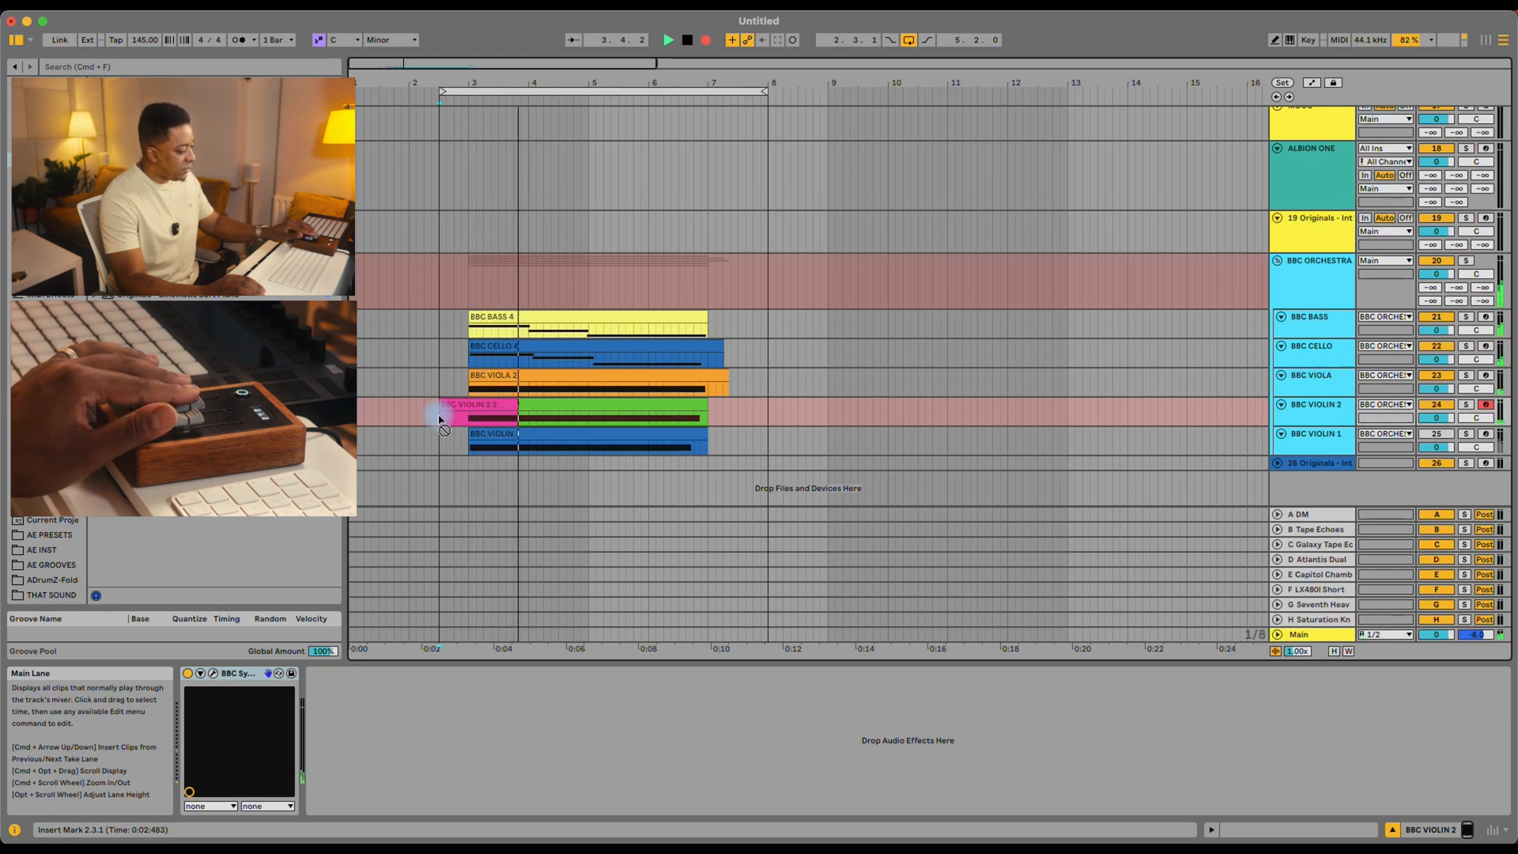
key(space)
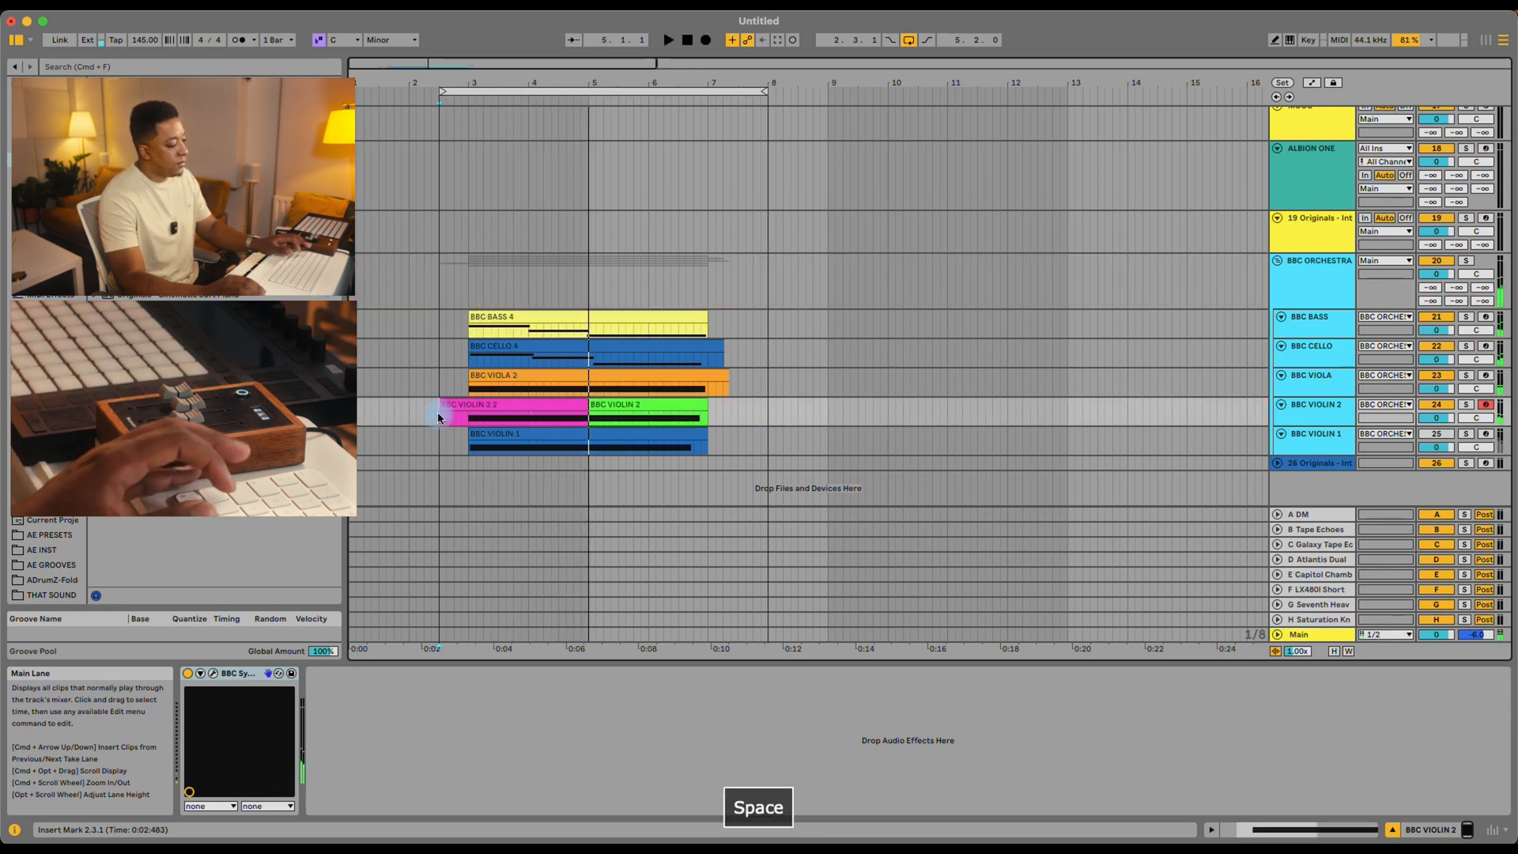
key(super+z)
Step: Overdub expression and dynamics fader movements on BBC VIOLIN 2 and, with the metronome turned on, on BBC VIOLIN 1
key(F9)
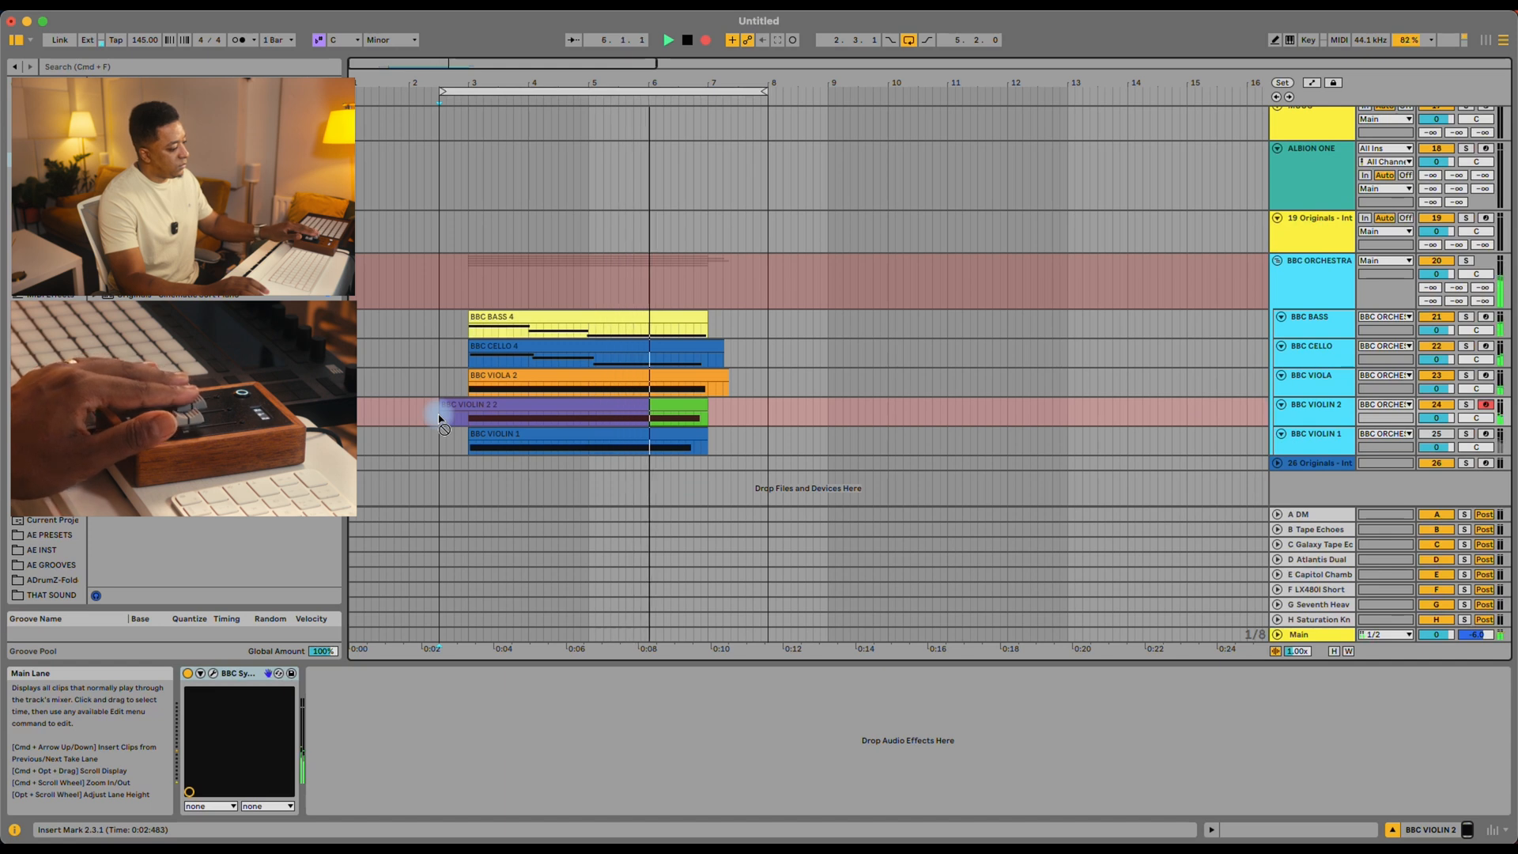
key(space)
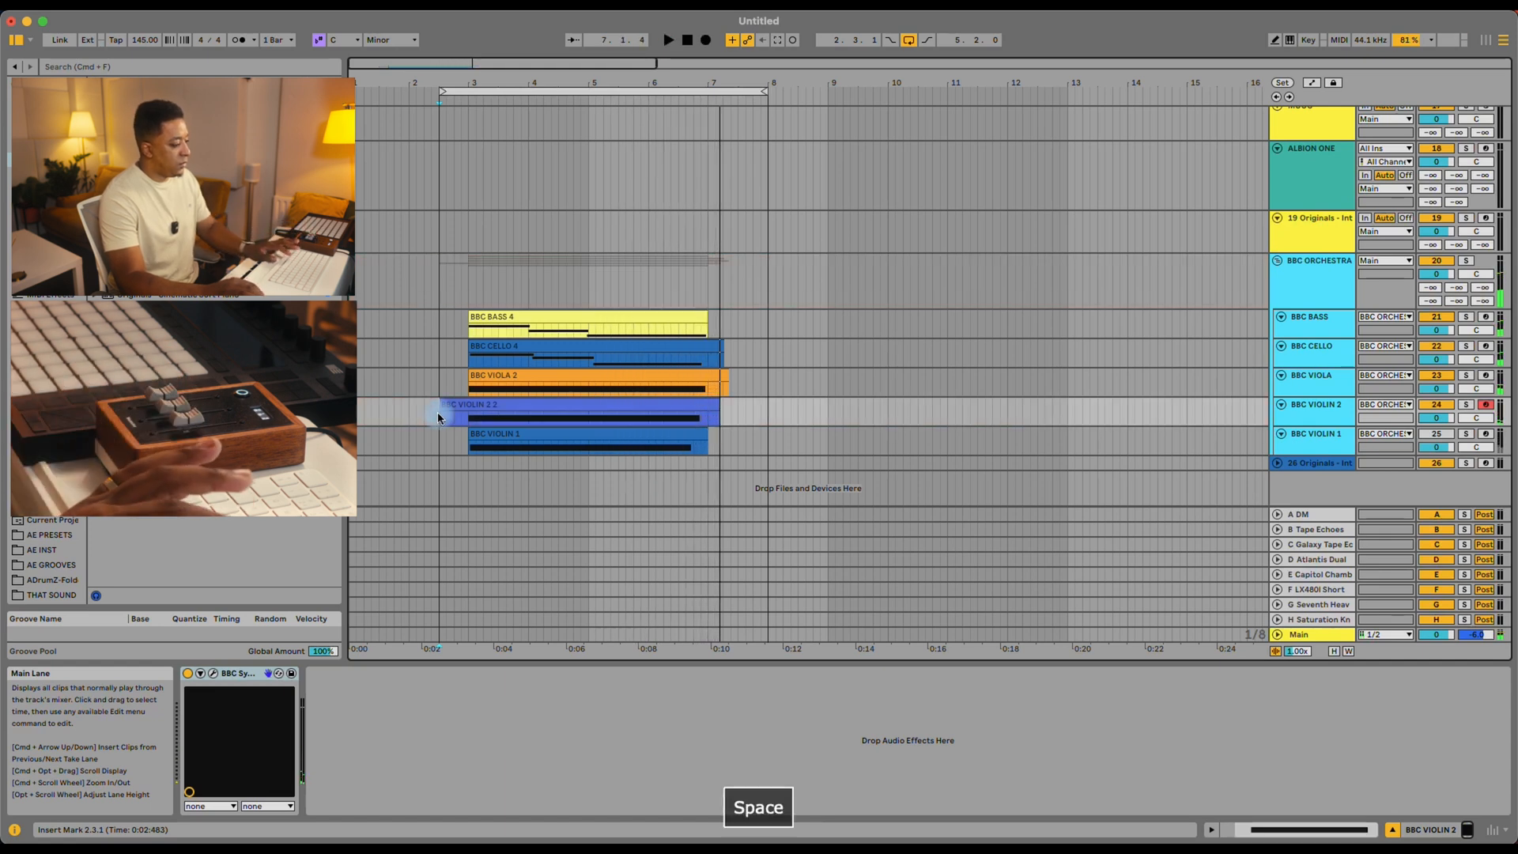
click(1307, 435)
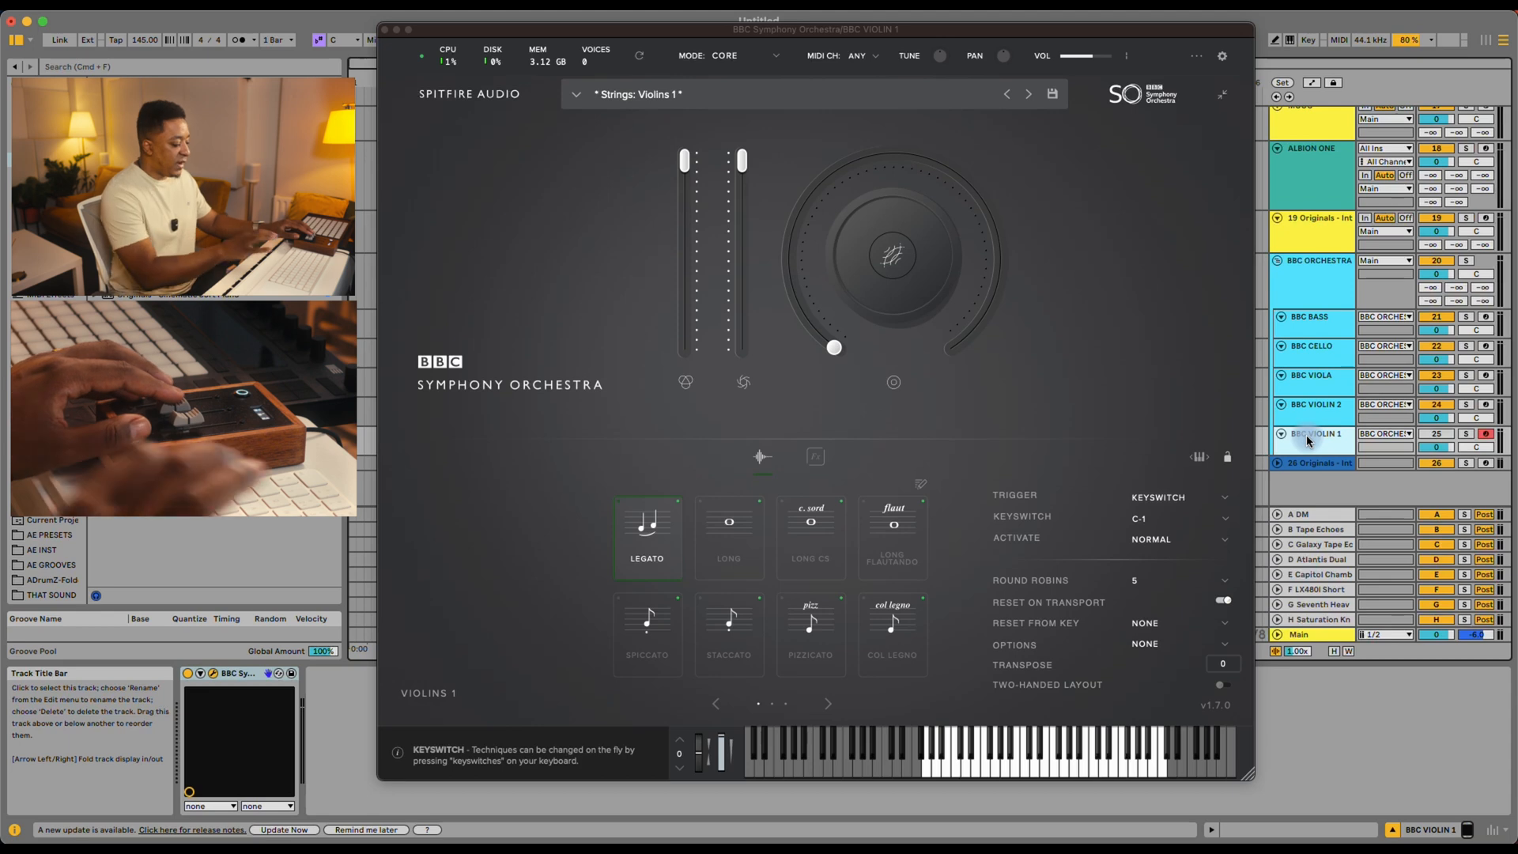
click(246, 41)
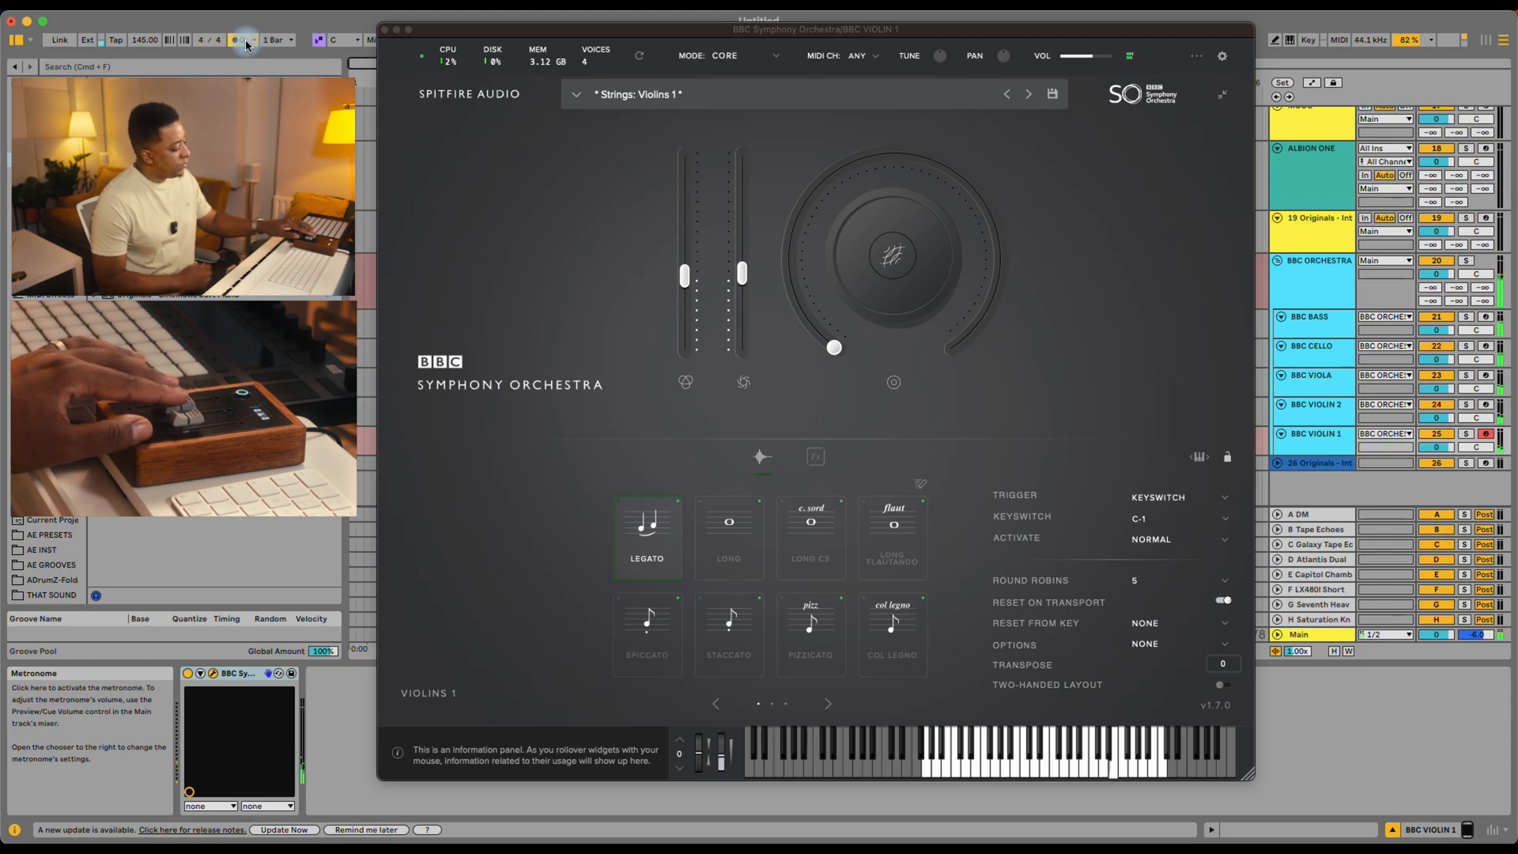
key(space)
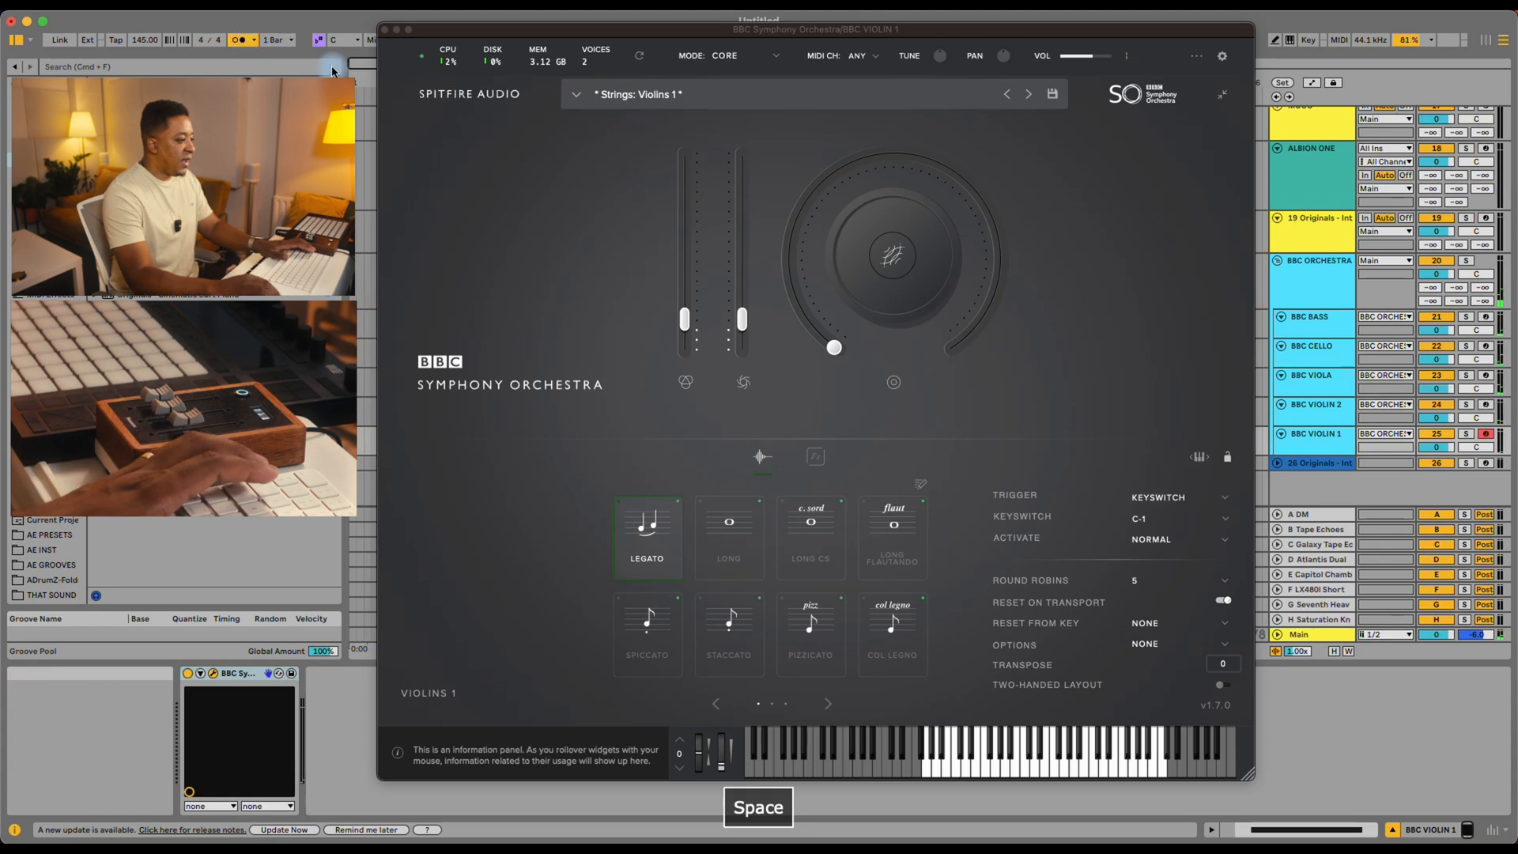
Step: Disarm BBC VIOLIN 1 and remove the empty lead-in before bar 3 from the BBC VIOLIN 2 and BBC VIOLIN 1 clips
click(1314, 271)
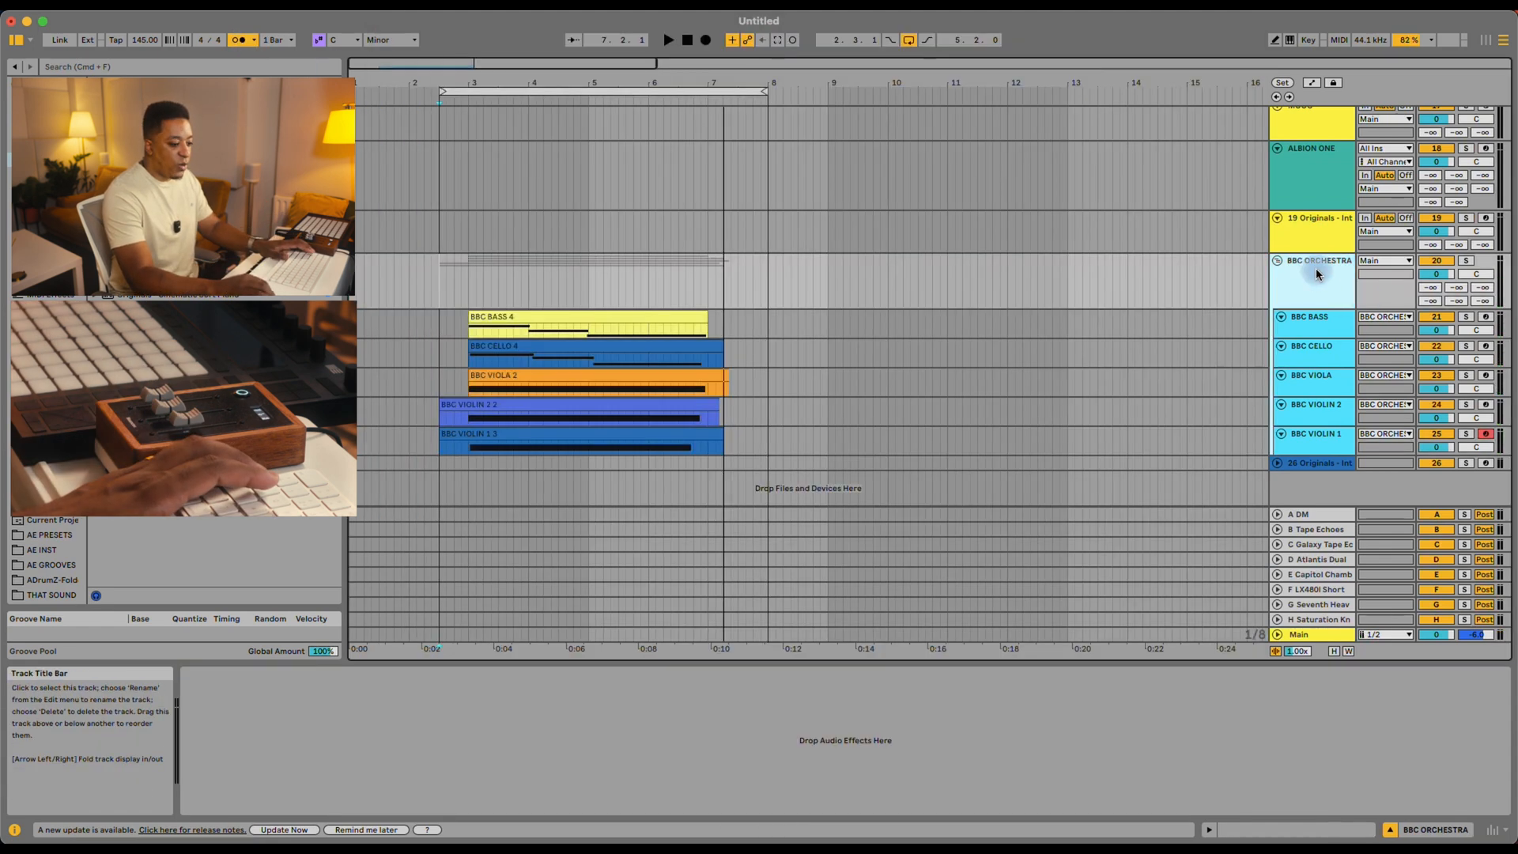
click(1487, 434)
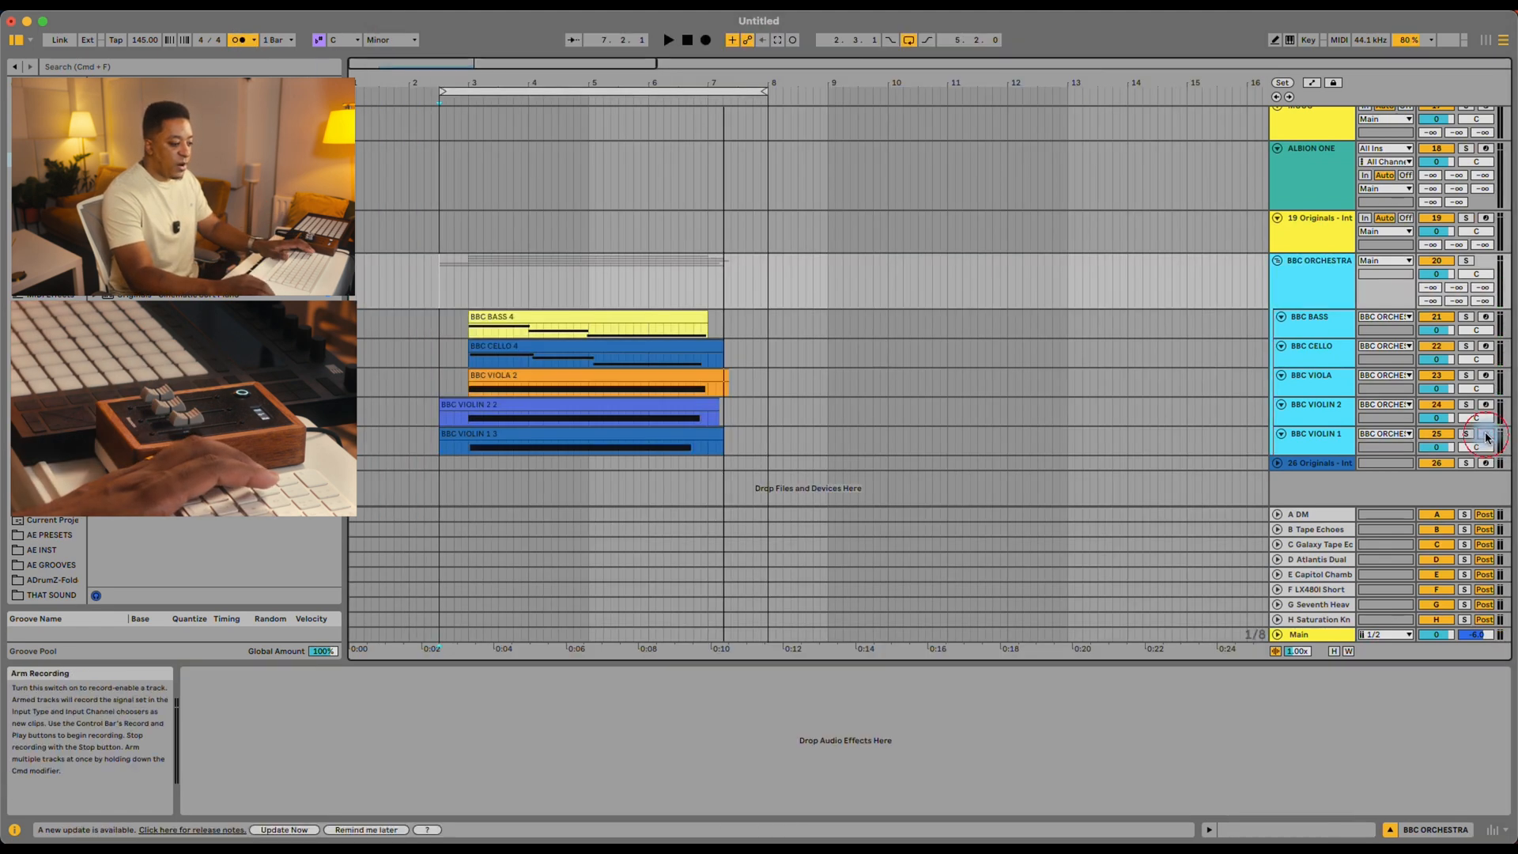
click(469, 417)
click(430, 441)
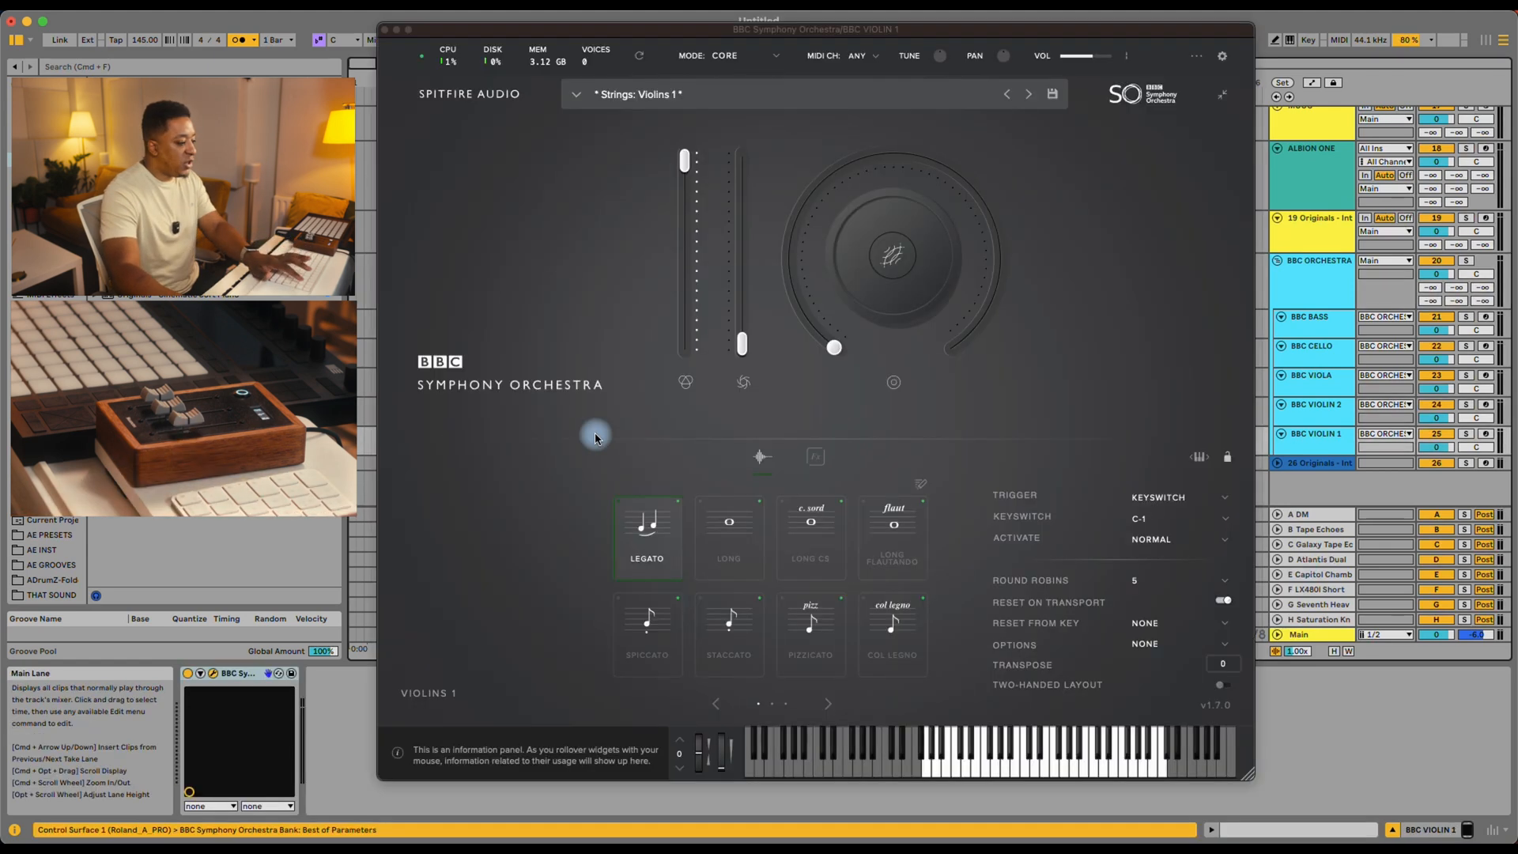
click(387, 30)
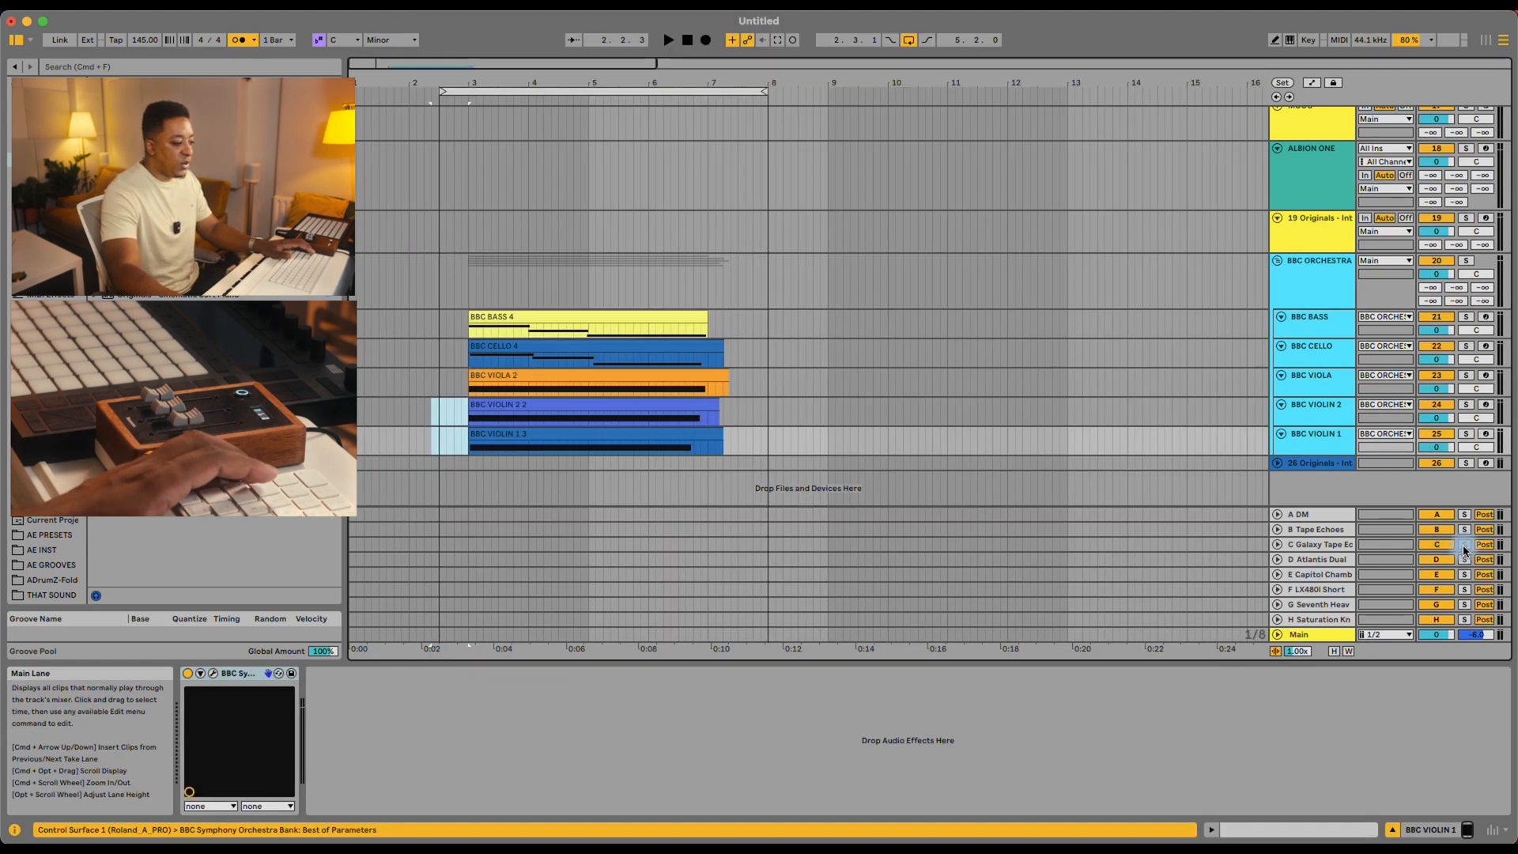
Step: Delete the excess past bar 7 from all five string clips and set the loop to cover bars 3 to 7
drag(738, 439, 709, 334)
key(Delete)
click(552, 317)
key(cmd+l)
Step: Solo BBC BASS, replace the opening of its clip's Expression envelope with a straight gradual rise, and play it back
click(467, 328)
key(space)
key(space)
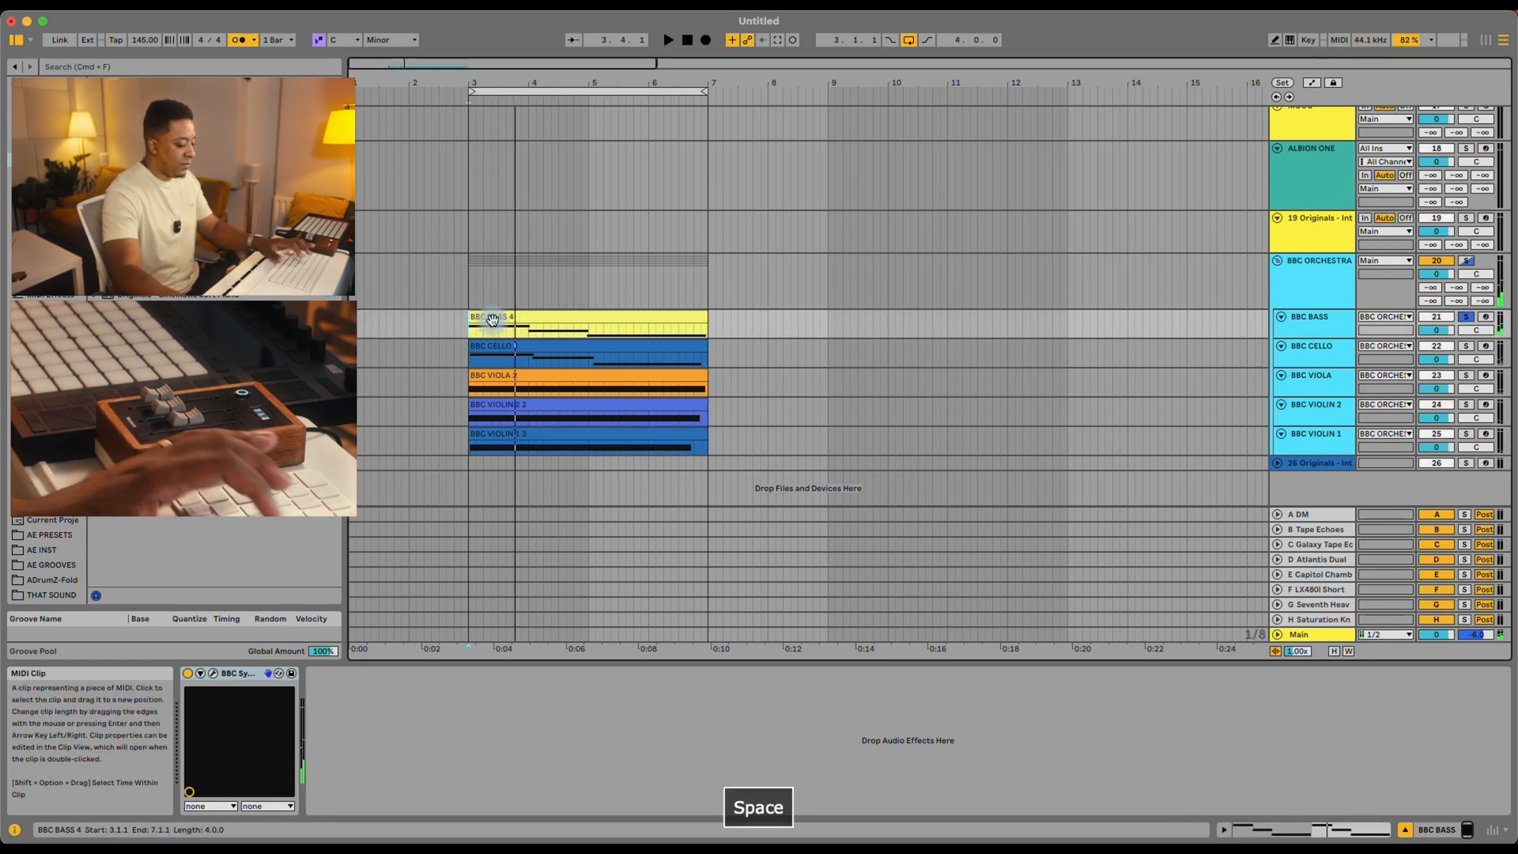
double_click(491, 320)
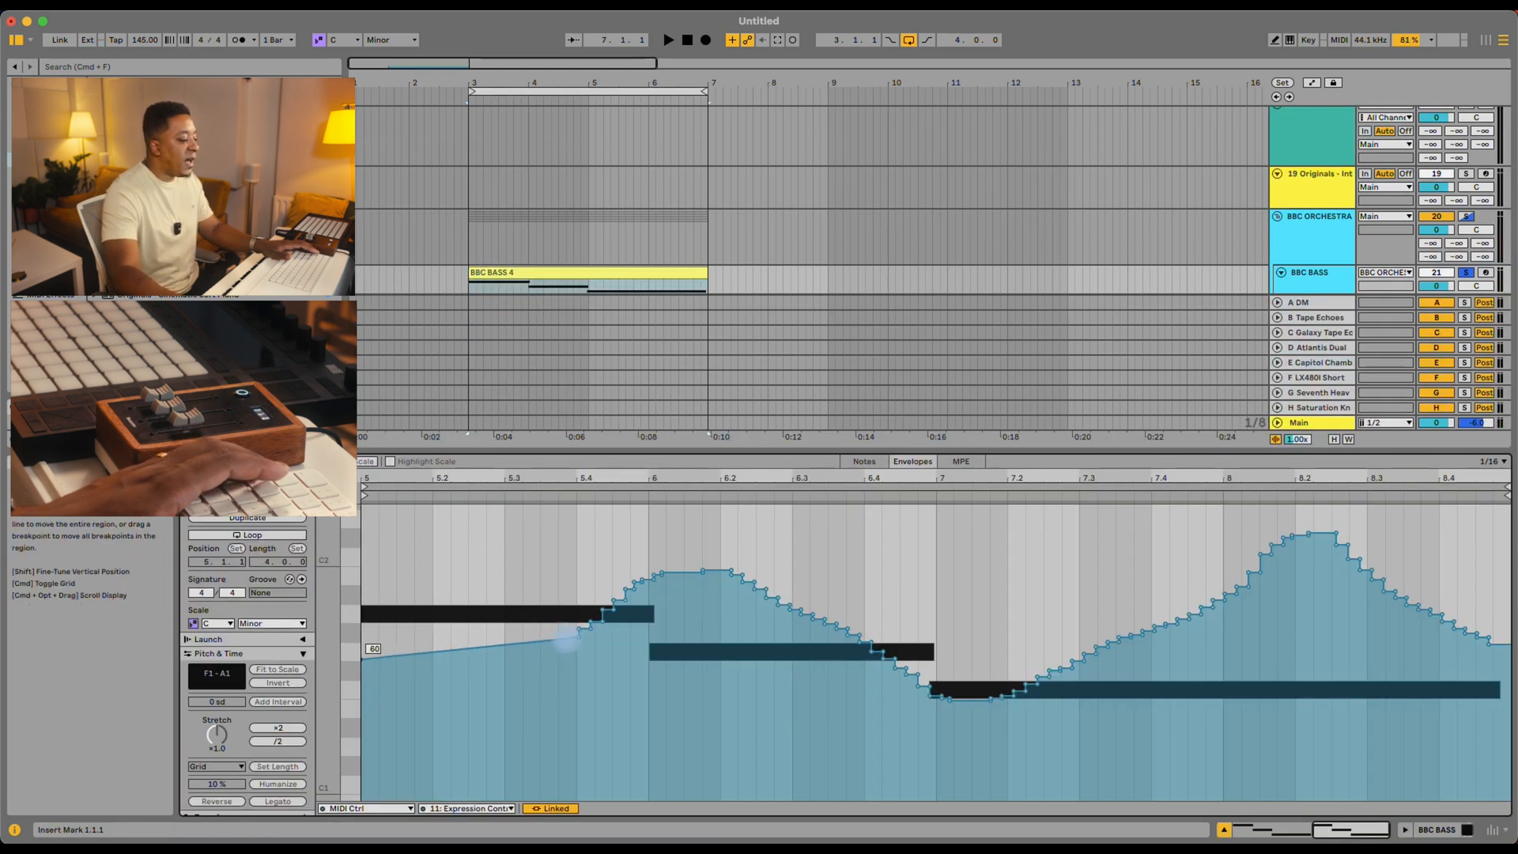
scroll(569, 633, left, 5)
drag(416, 673, 566, 632)
key(space)
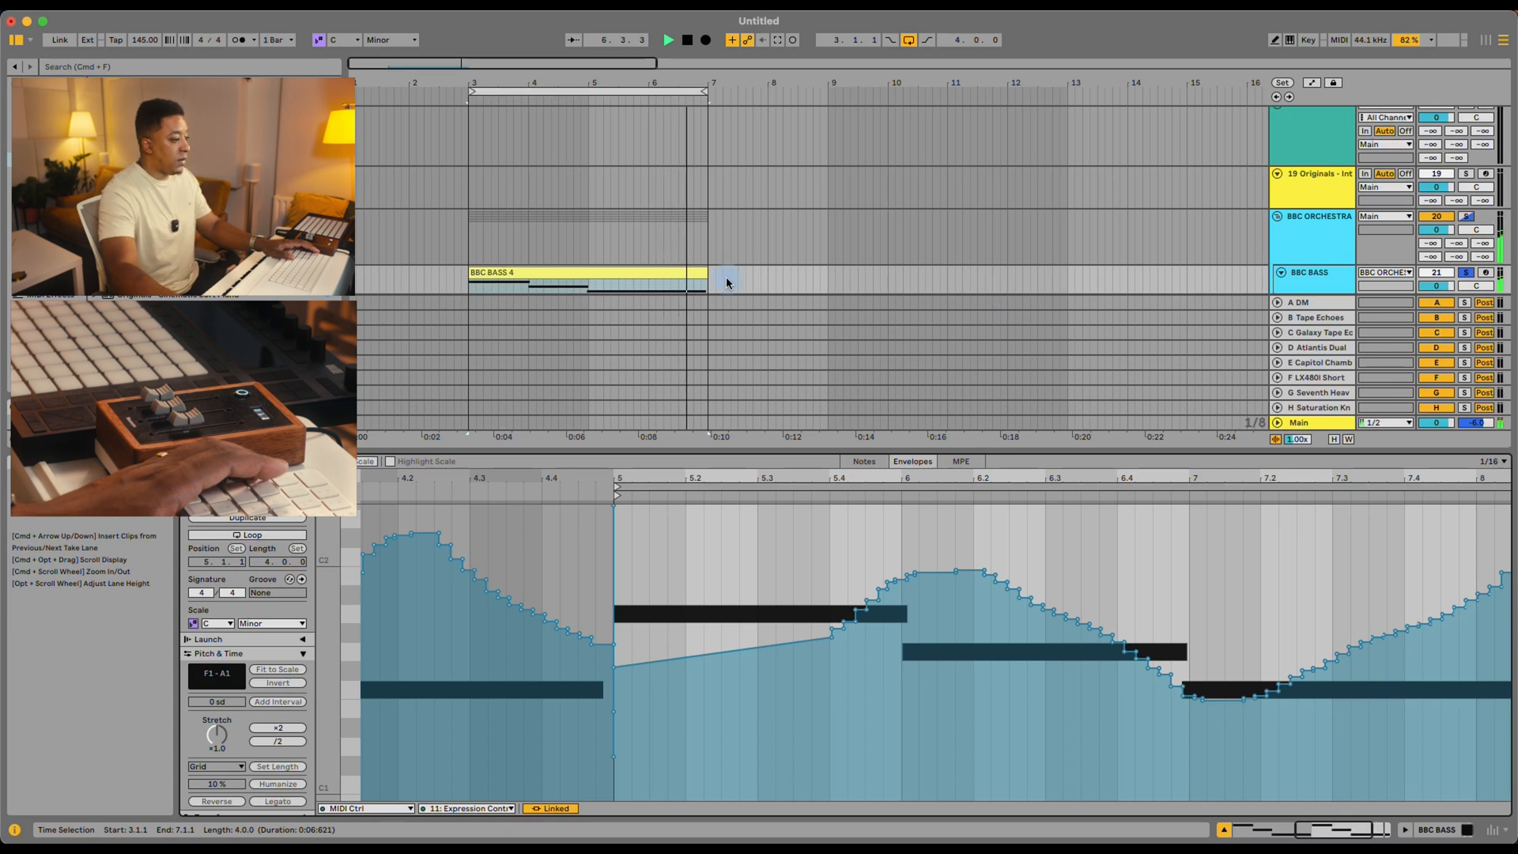
key(space)
Step: Open the BBC CELLO clip, close its instrument window, and display the MIDI Ctrl envelope for 11: Expression Controller
scroll(728, 282, down, 3)
click(642, 248)
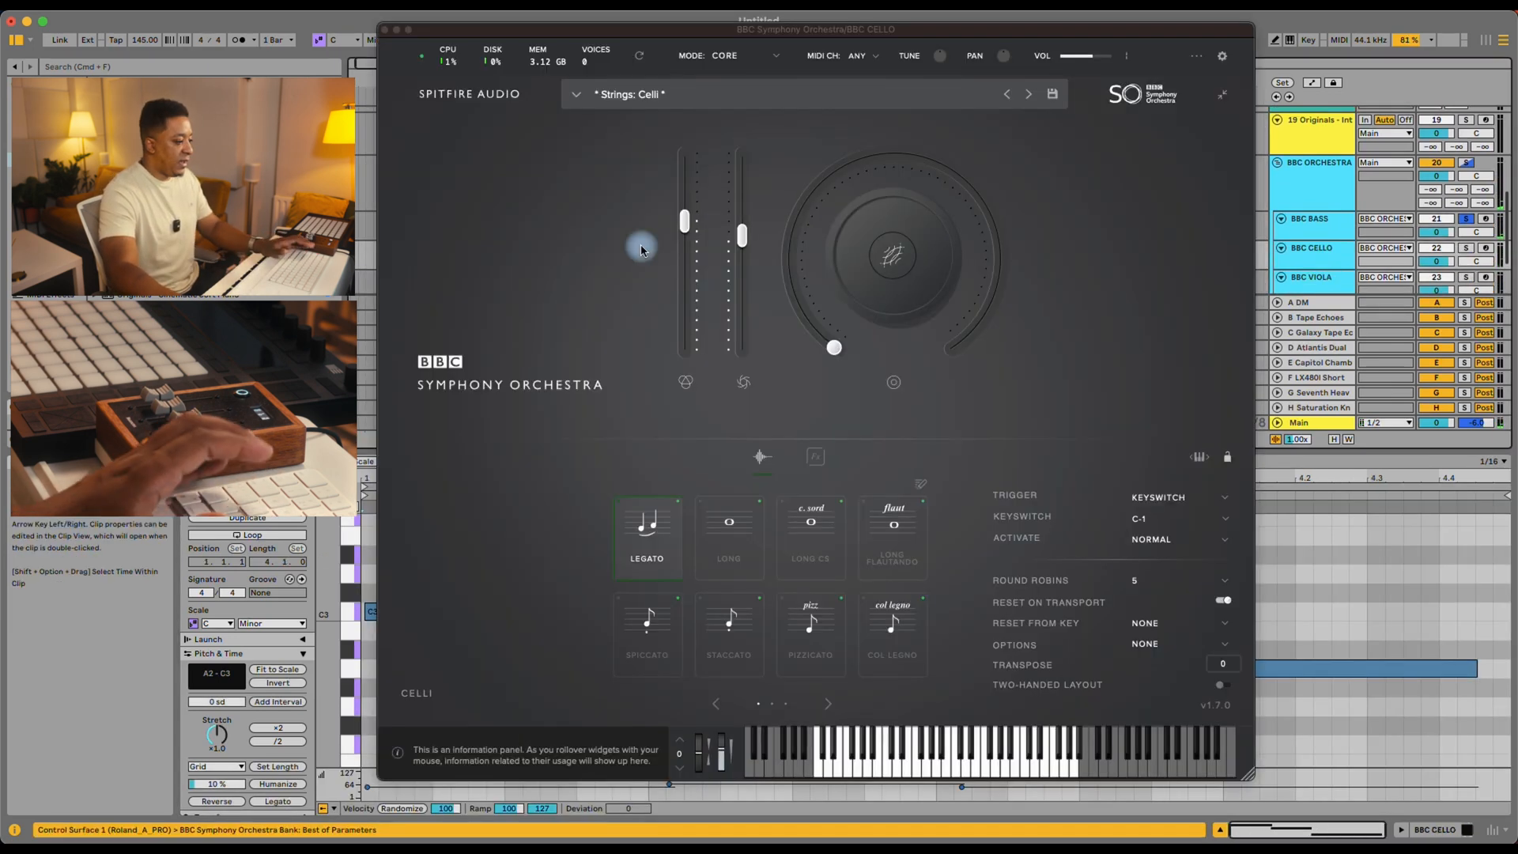
click(385, 34)
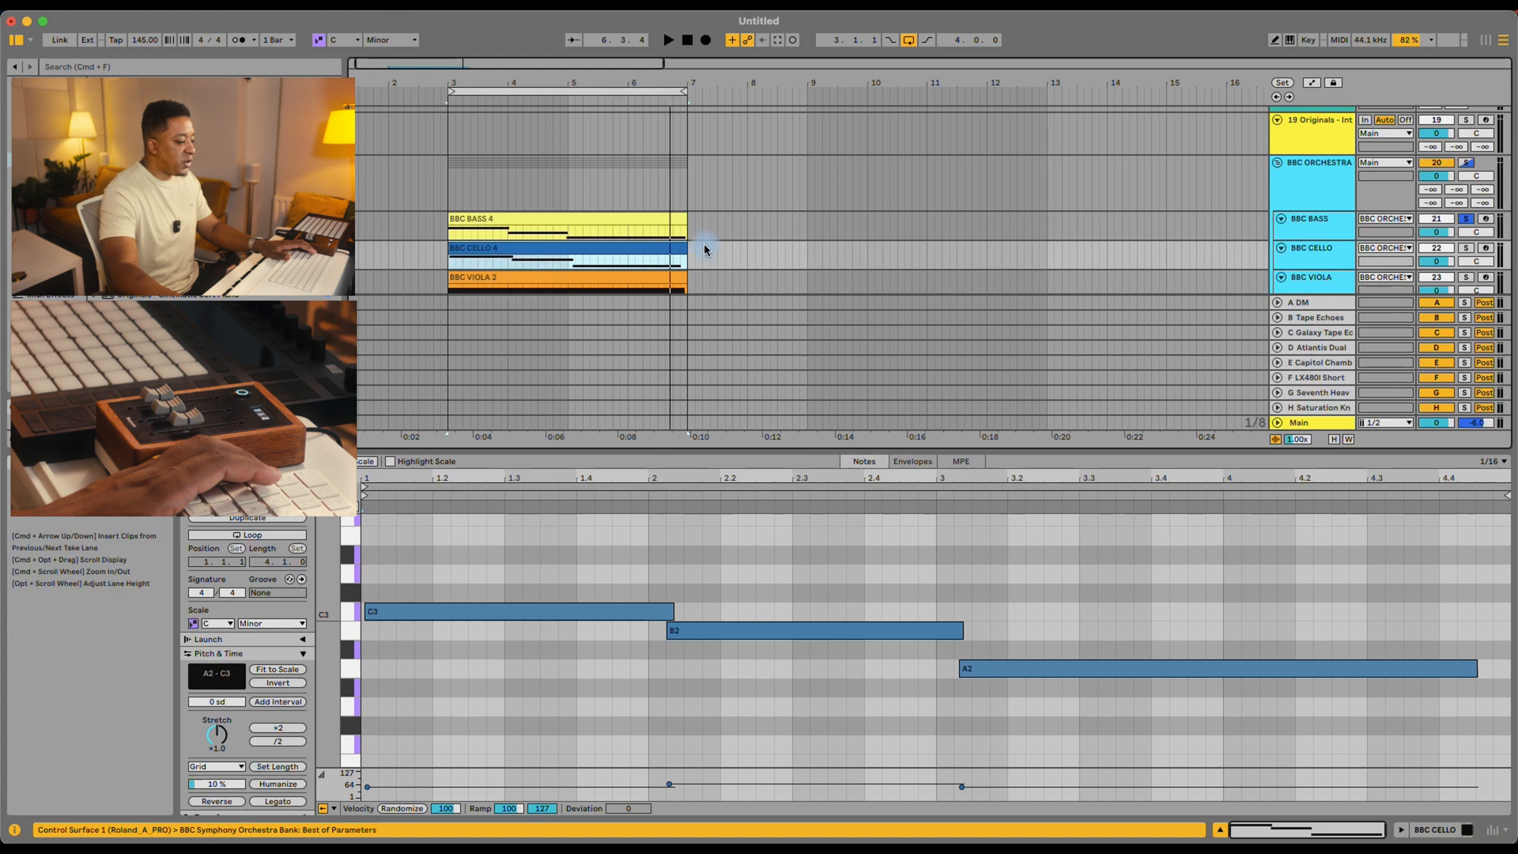
click(917, 461)
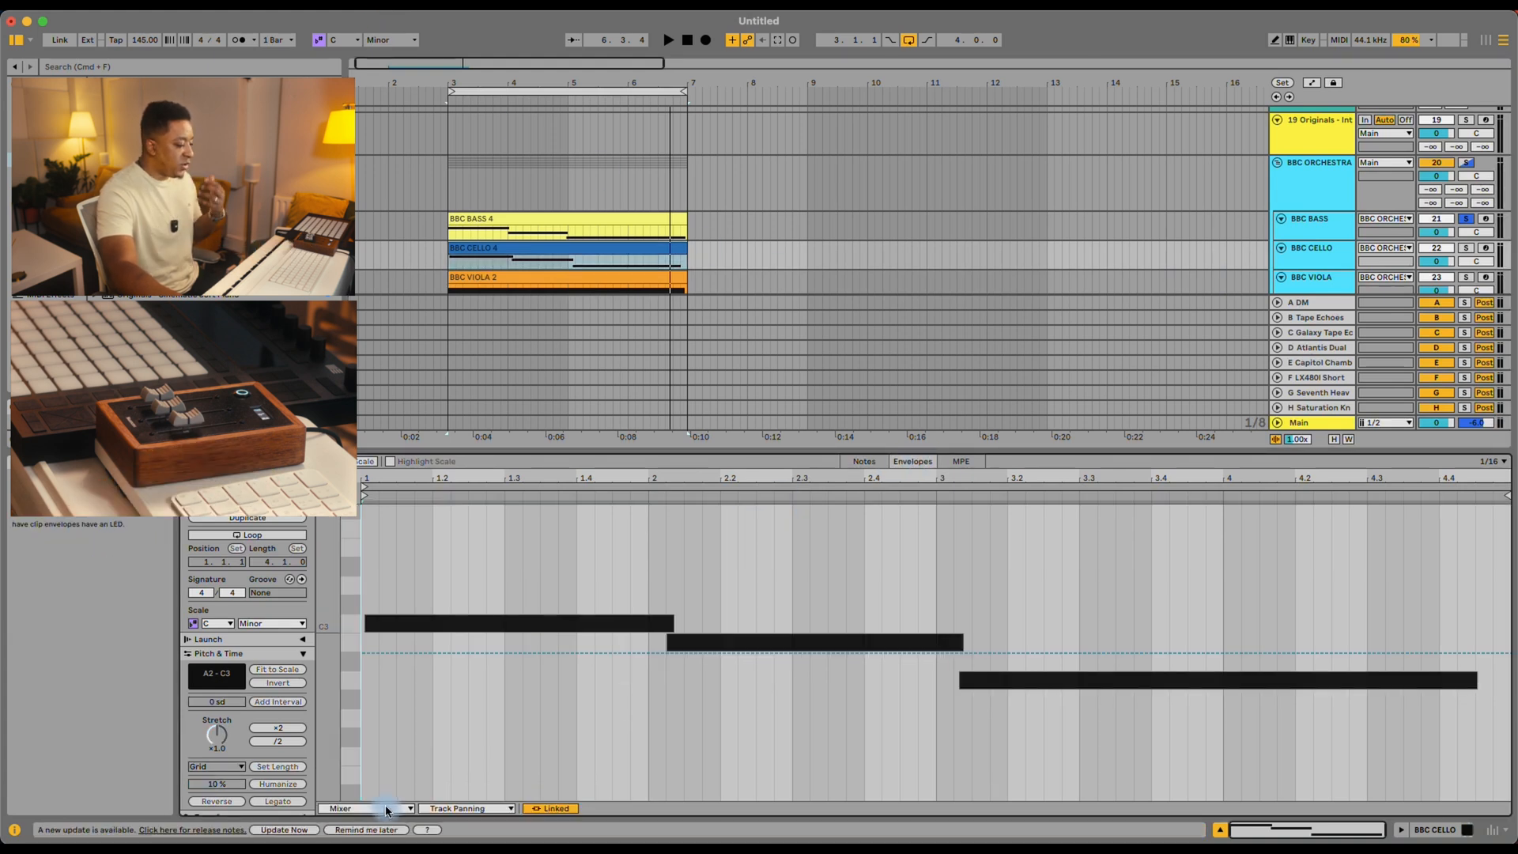
click(388, 806)
click(385, 760)
click(466, 808)
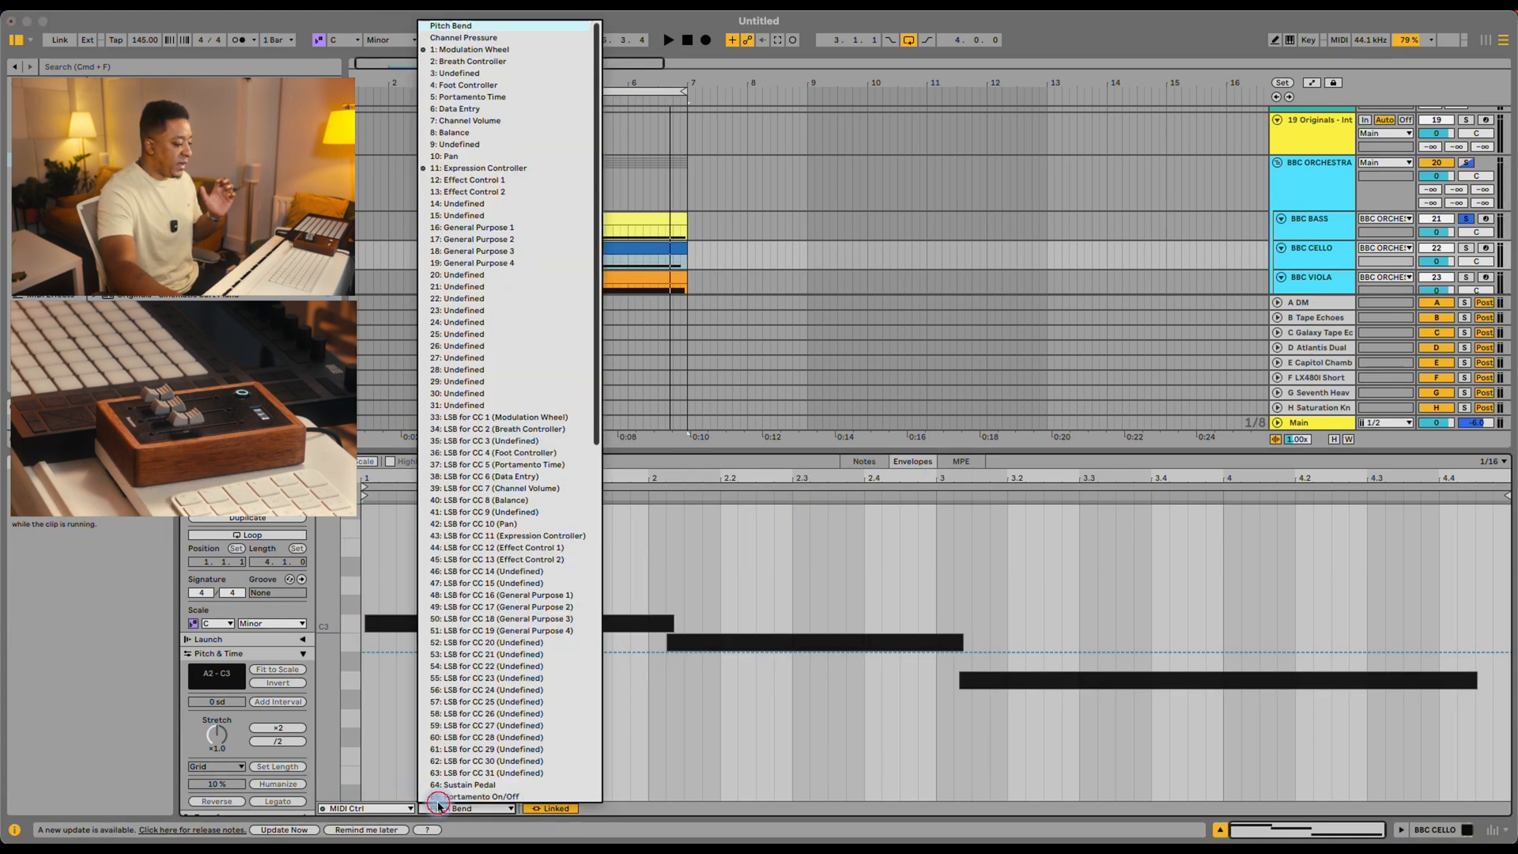
click(544, 168)
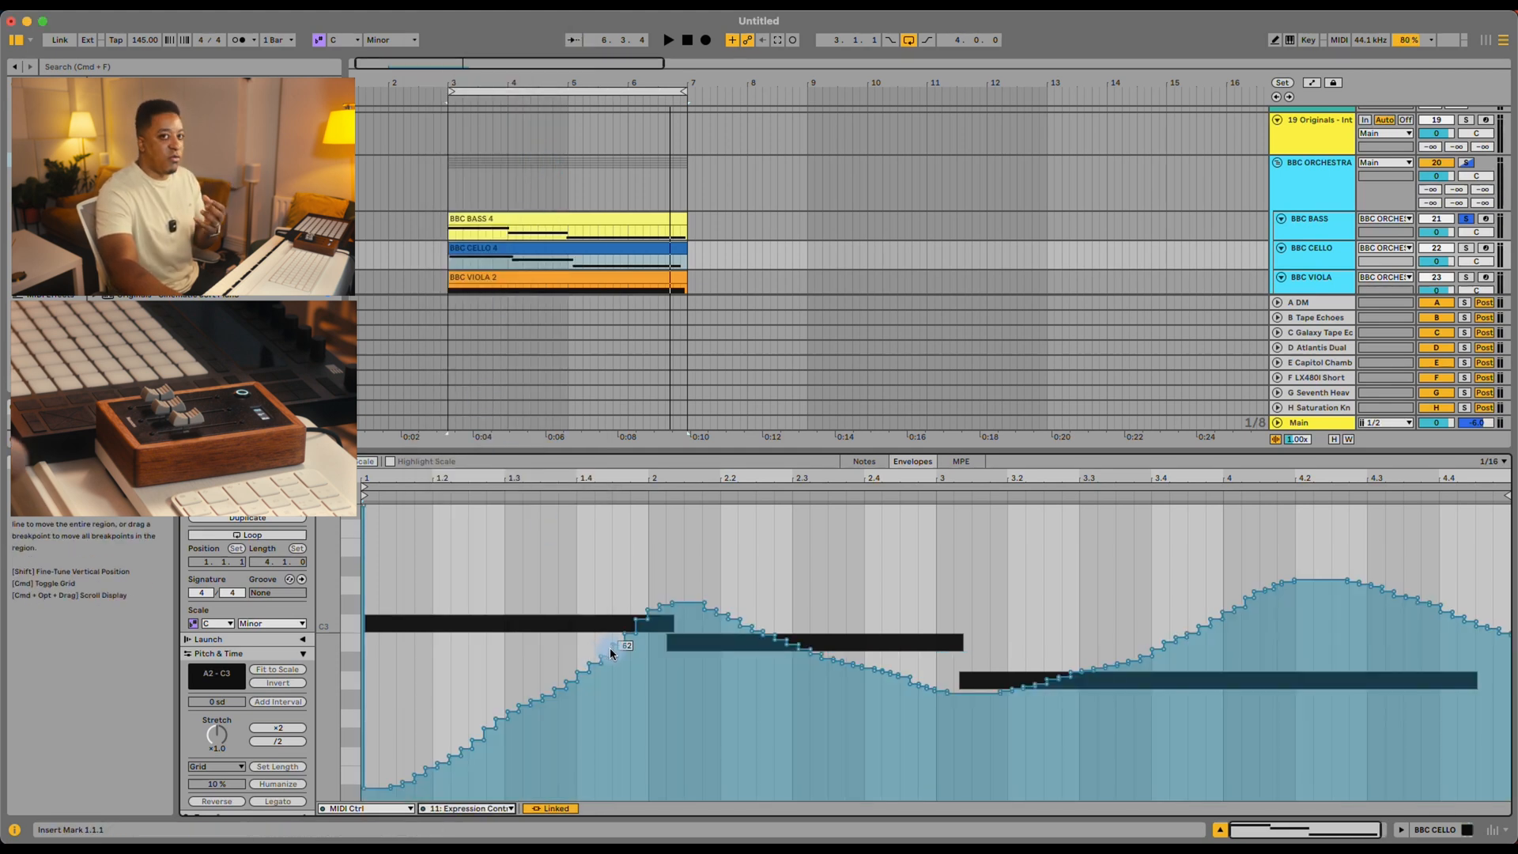
Step: Replace the opening swell of the cello's Expression envelope with a straight rise, and audition it with BBC CELLO soloed alongside BBC BASS
drag(614, 643, 362, 701)
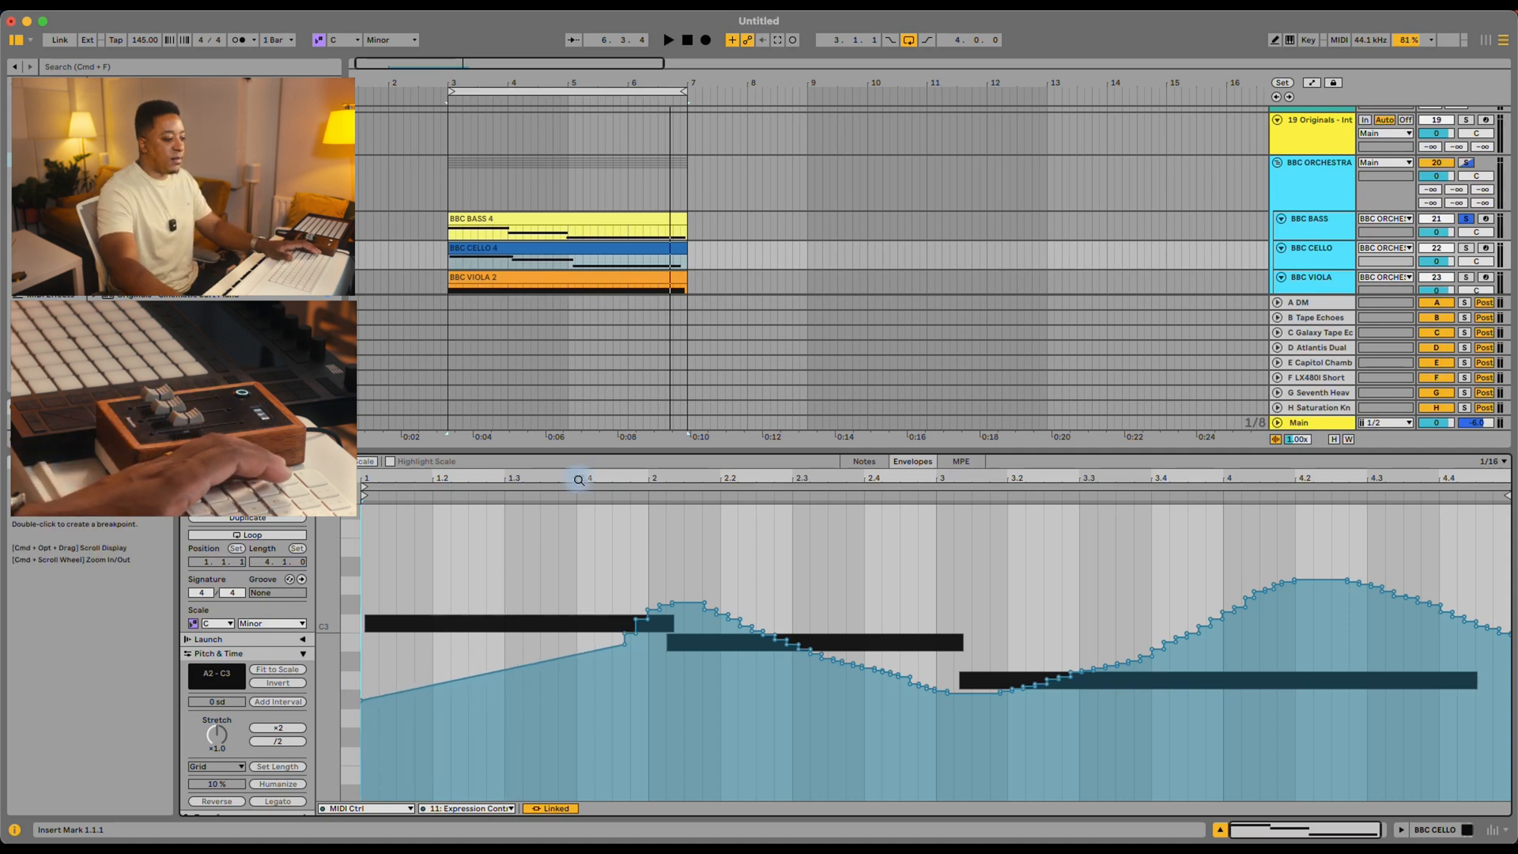
key(space)
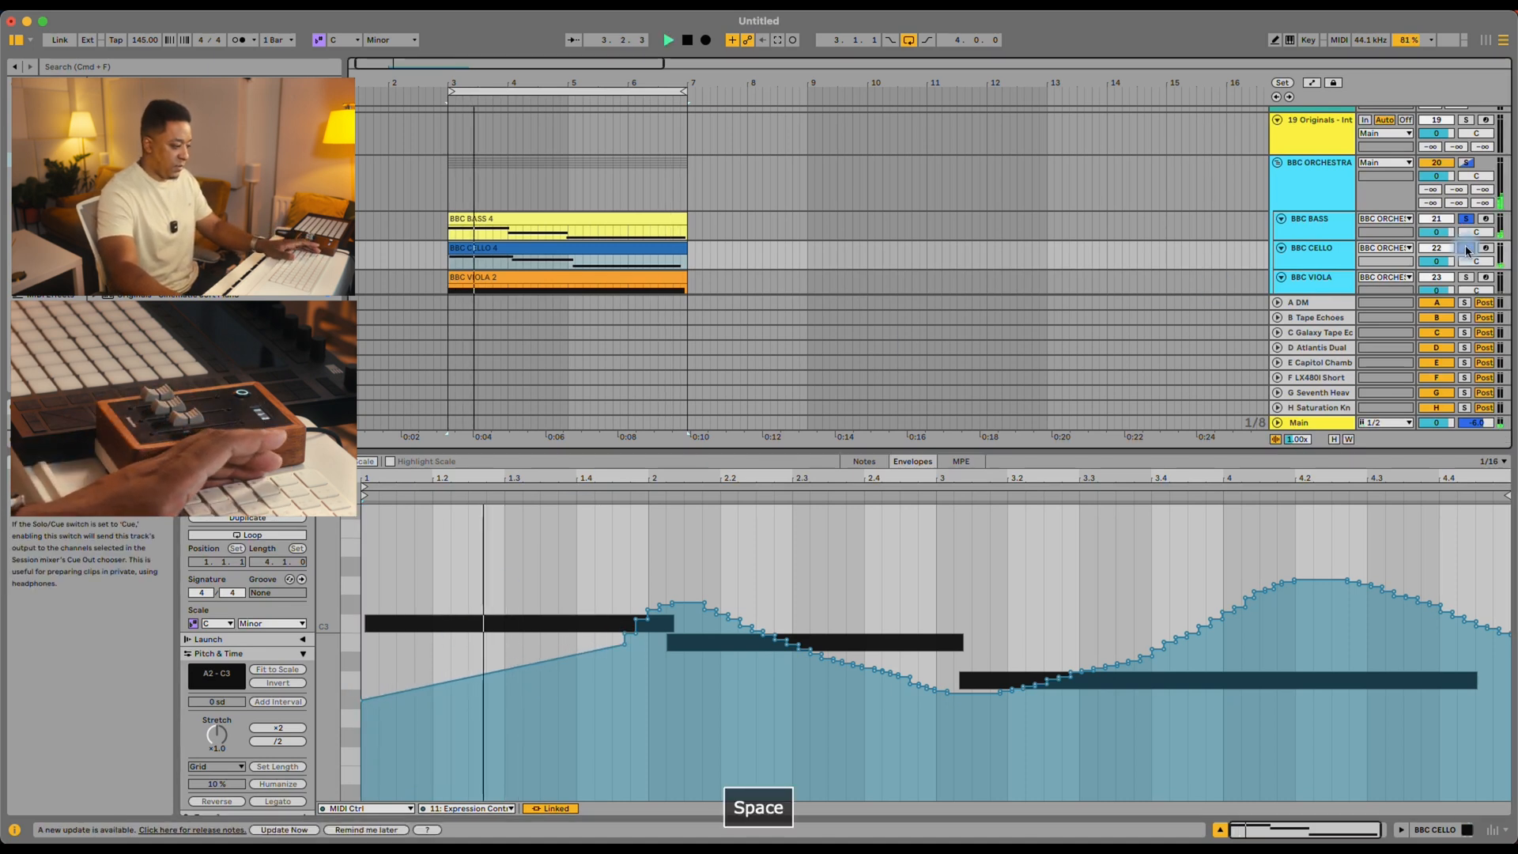
click(1467, 250)
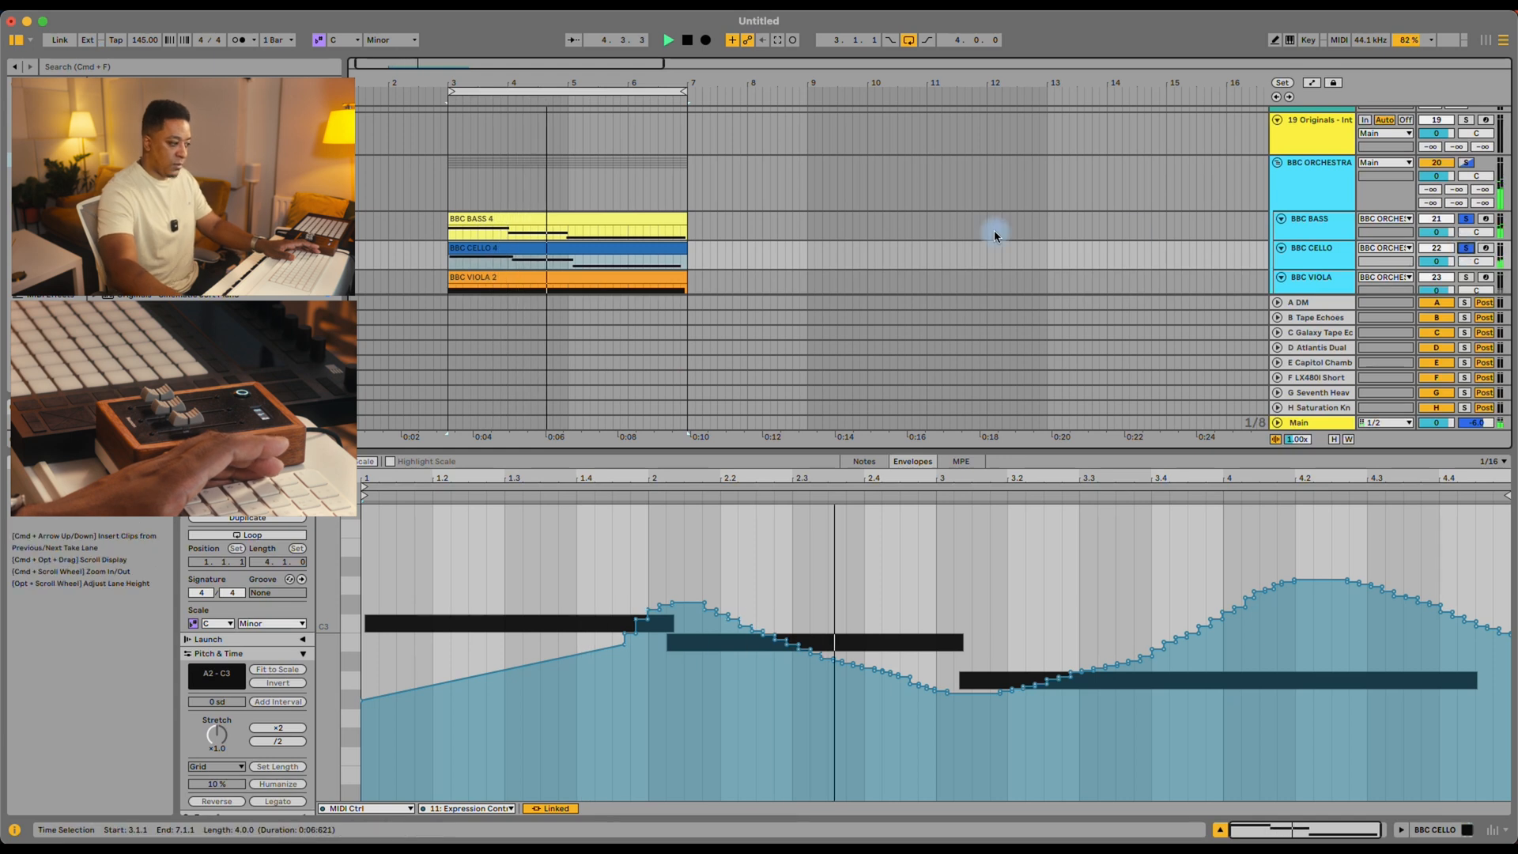
scroll(876, 236, down, 2)
key(space)
Step: Flatten the dip in the cello's Expression envelope between about 2.4 and 3.3, and play the result back
drag(855, 663, 1097, 669)
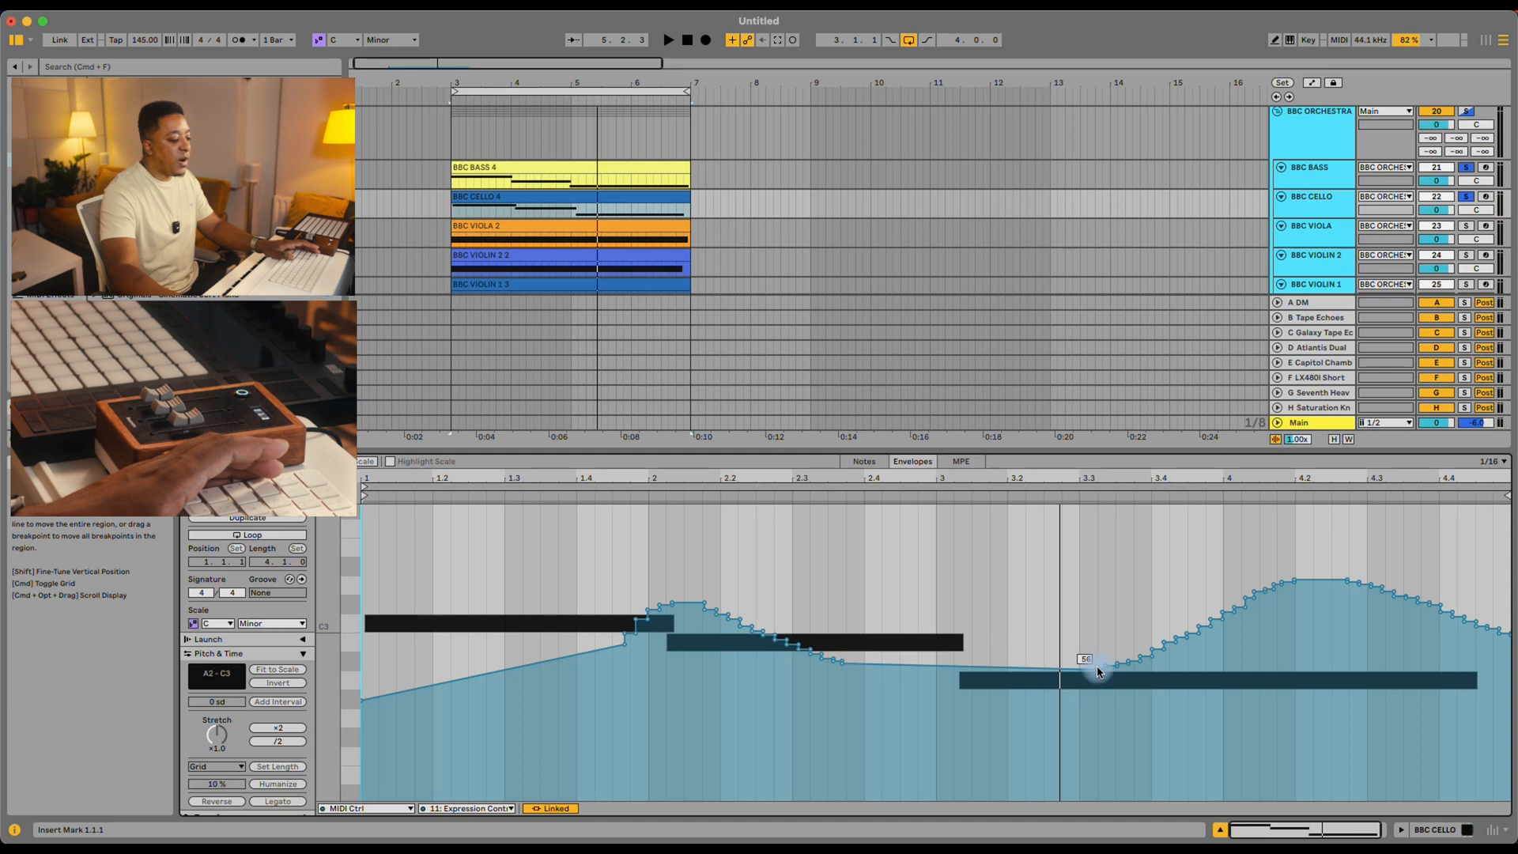
key(space)
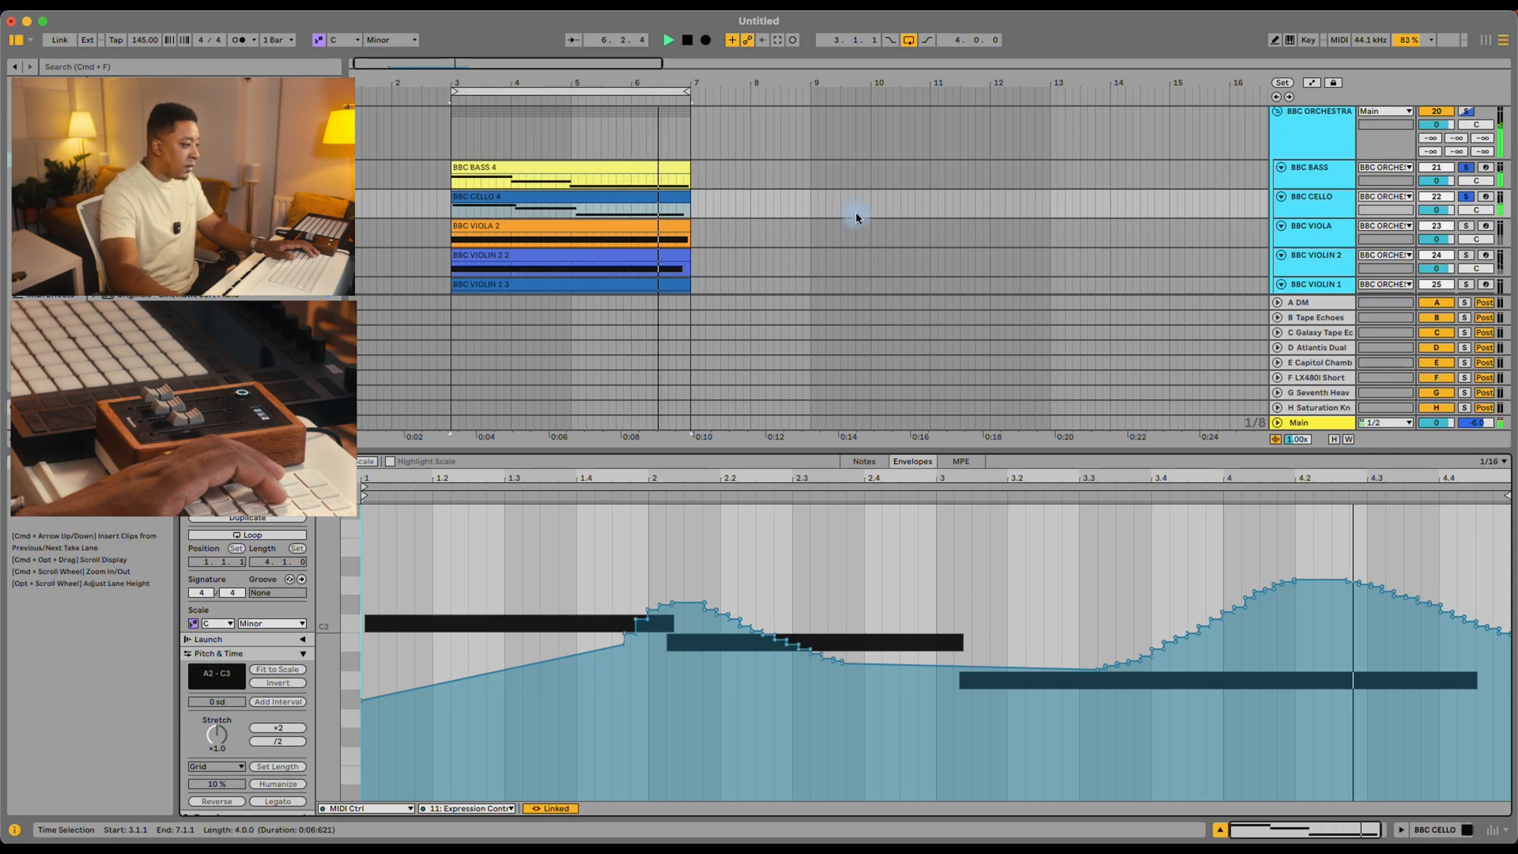
key(space)
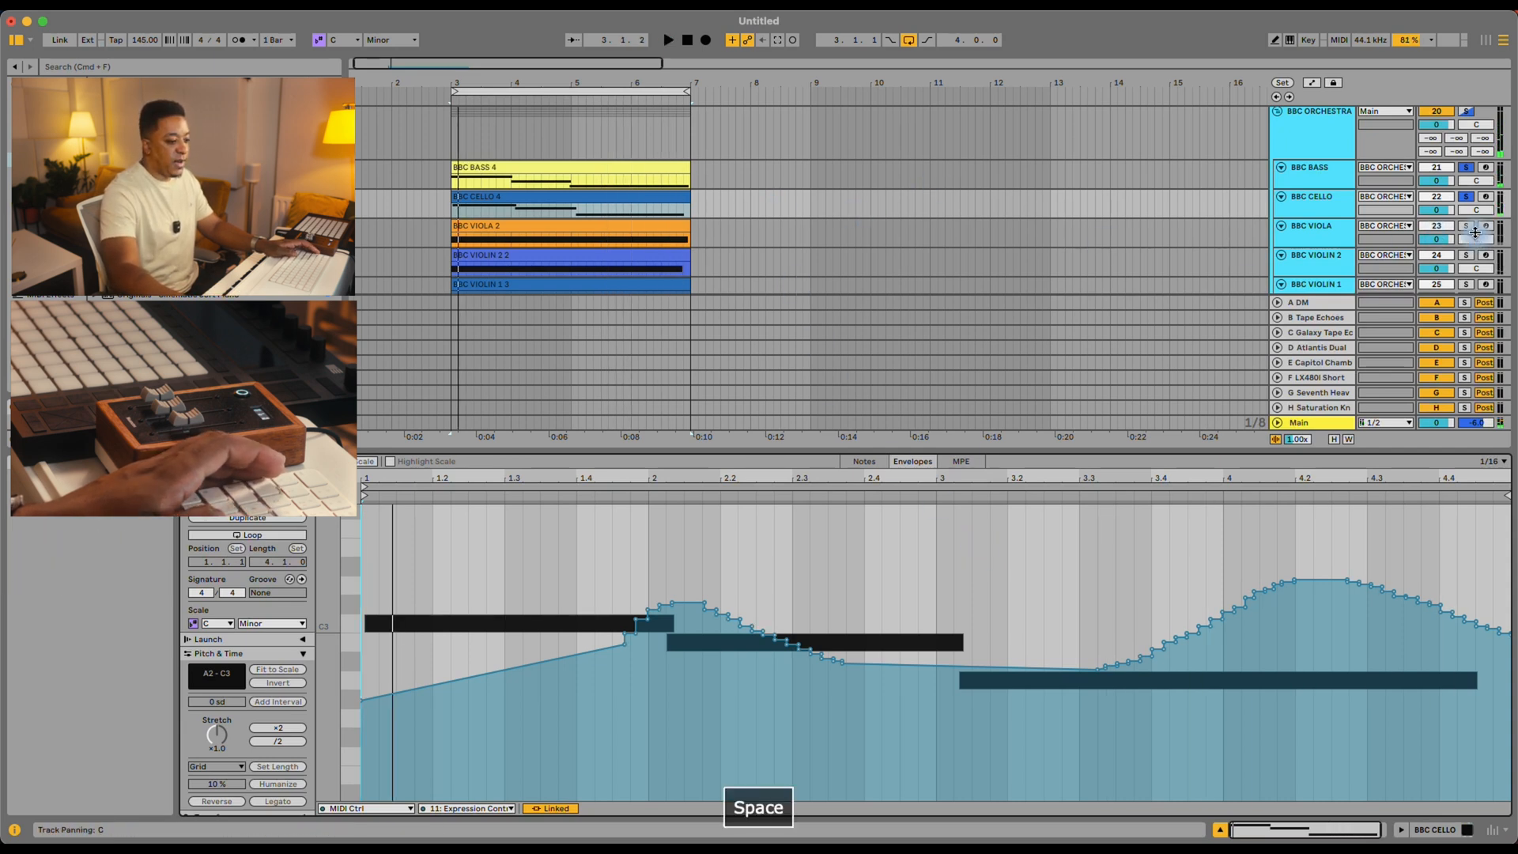
Step: Add BBC VIOLA to the soloed tracks, close its instrument window, and audition it with the bass and cello
click(1466, 227)
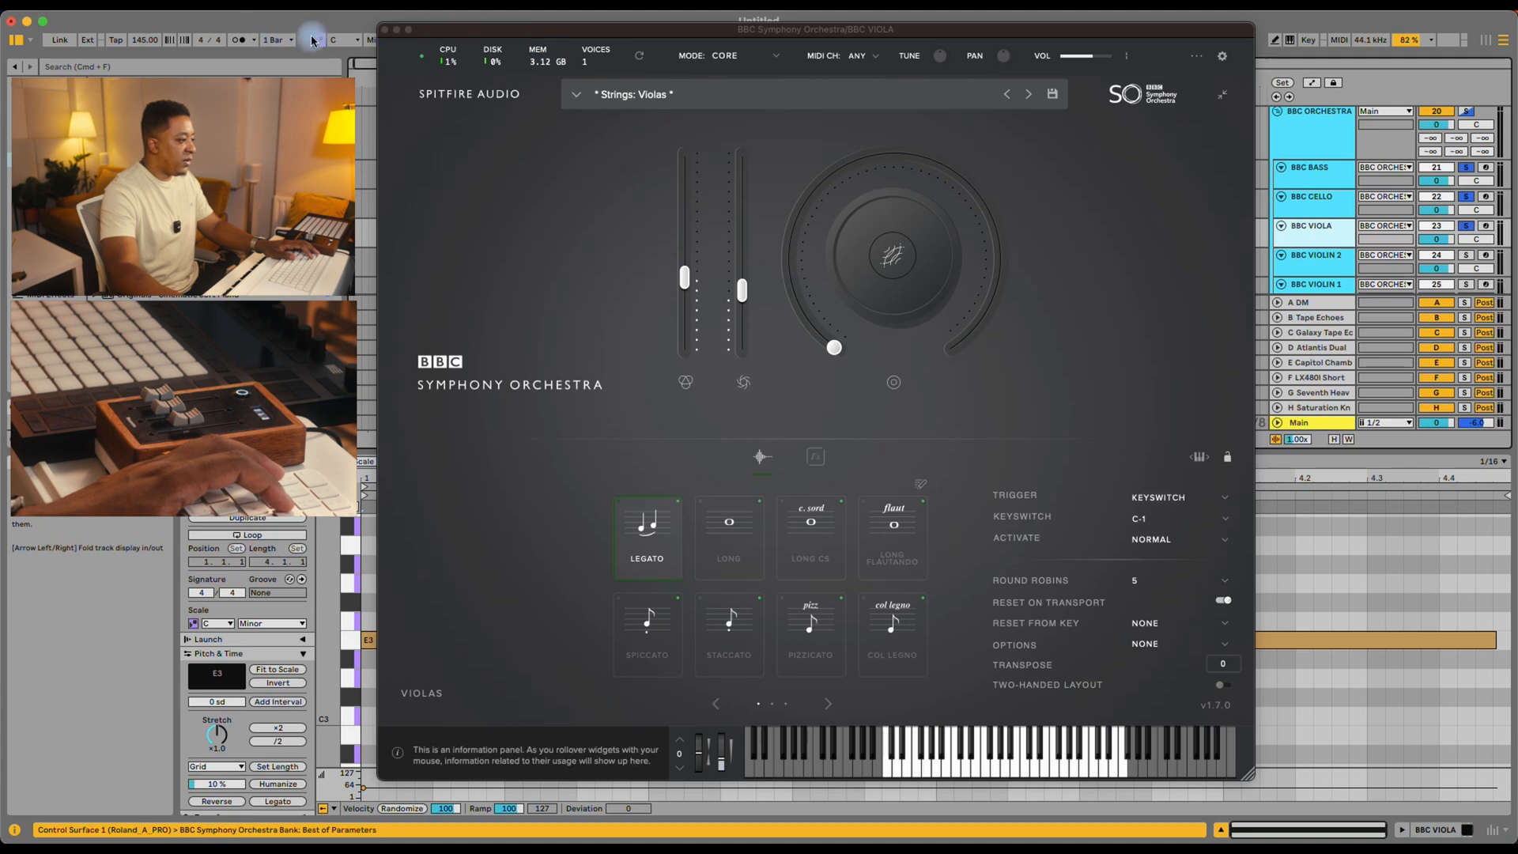
click(386, 30)
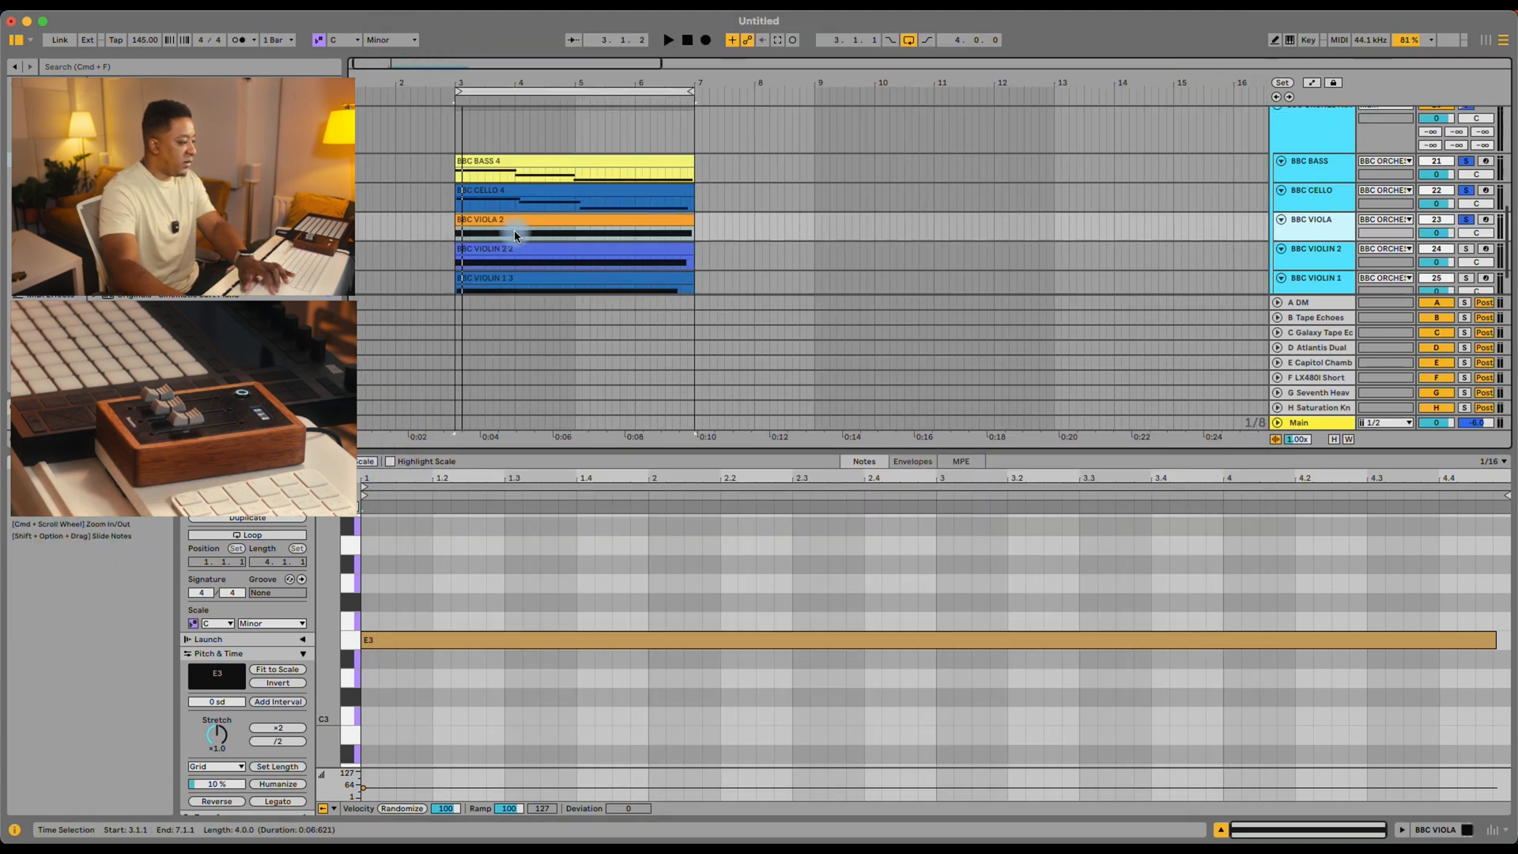
key(space)
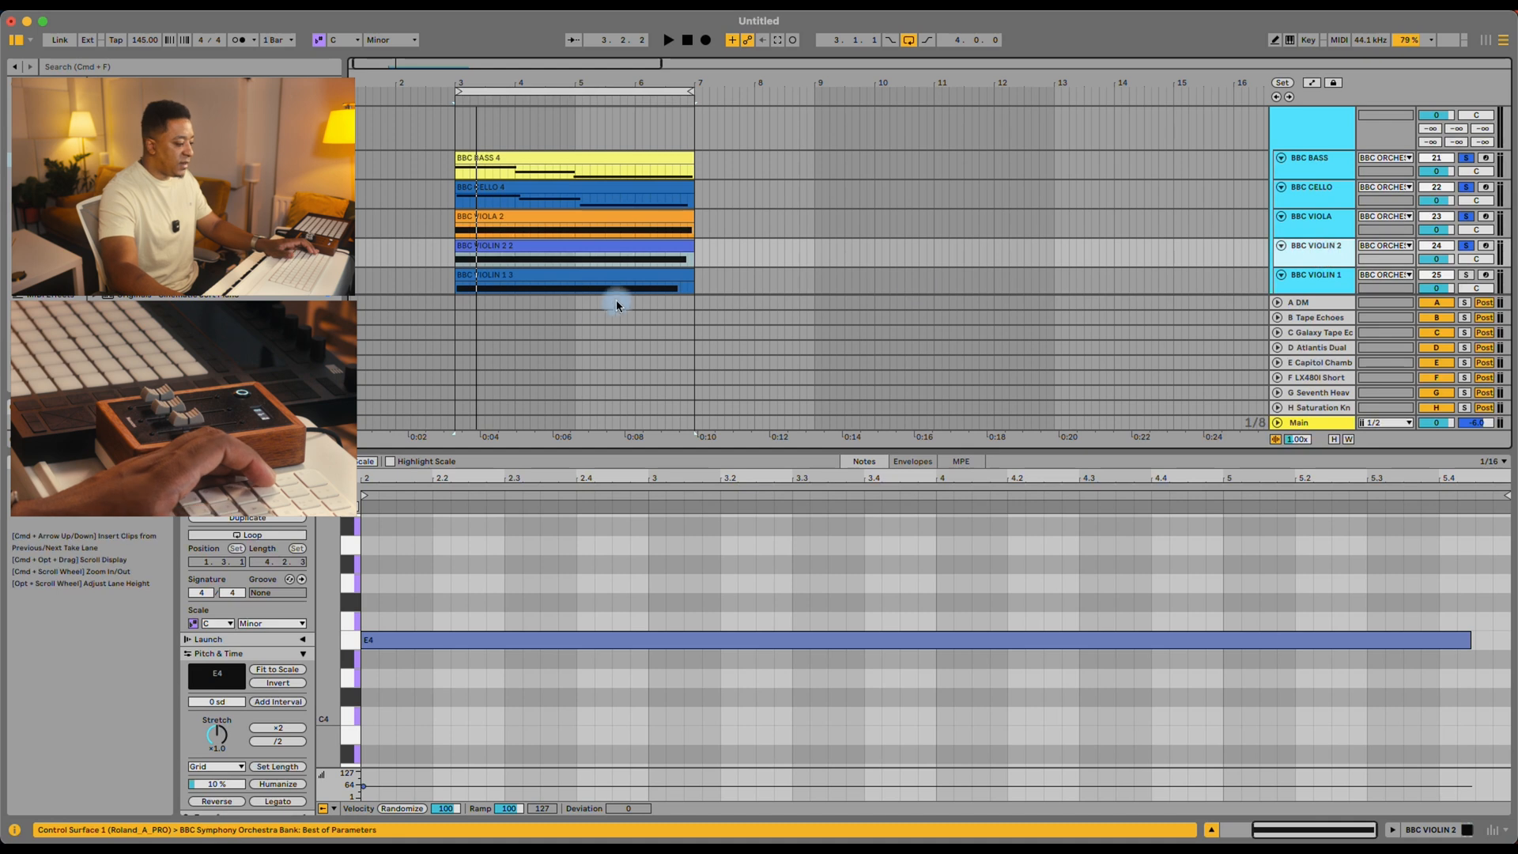
Step: Show the BBC VIOLIN 2 clip's Expression envelope, smooth its opening into a straight rise, and audition the part
click(912, 461)
key(space)
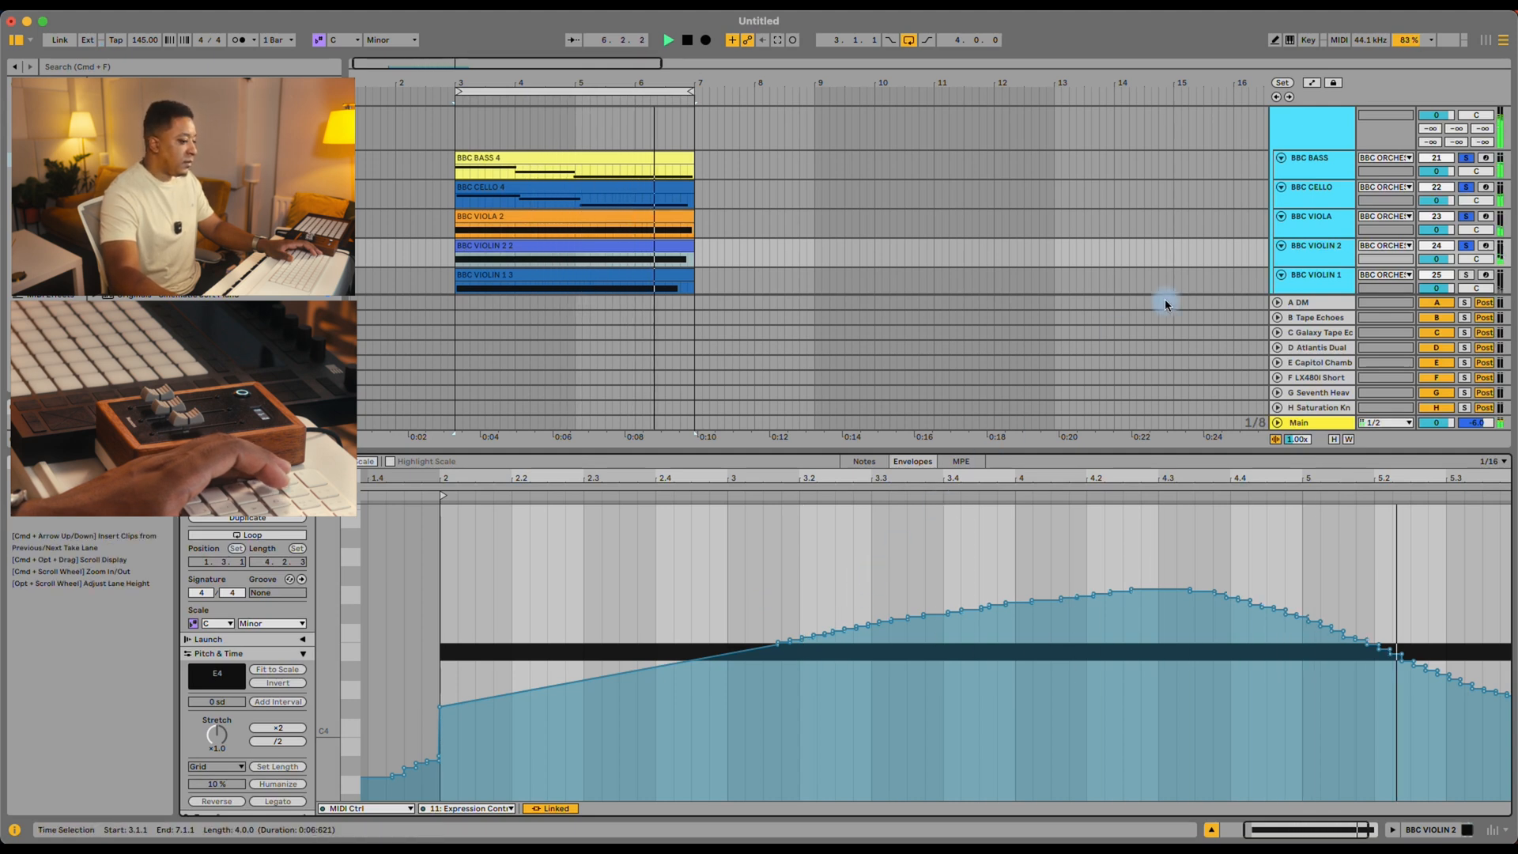
key(space)
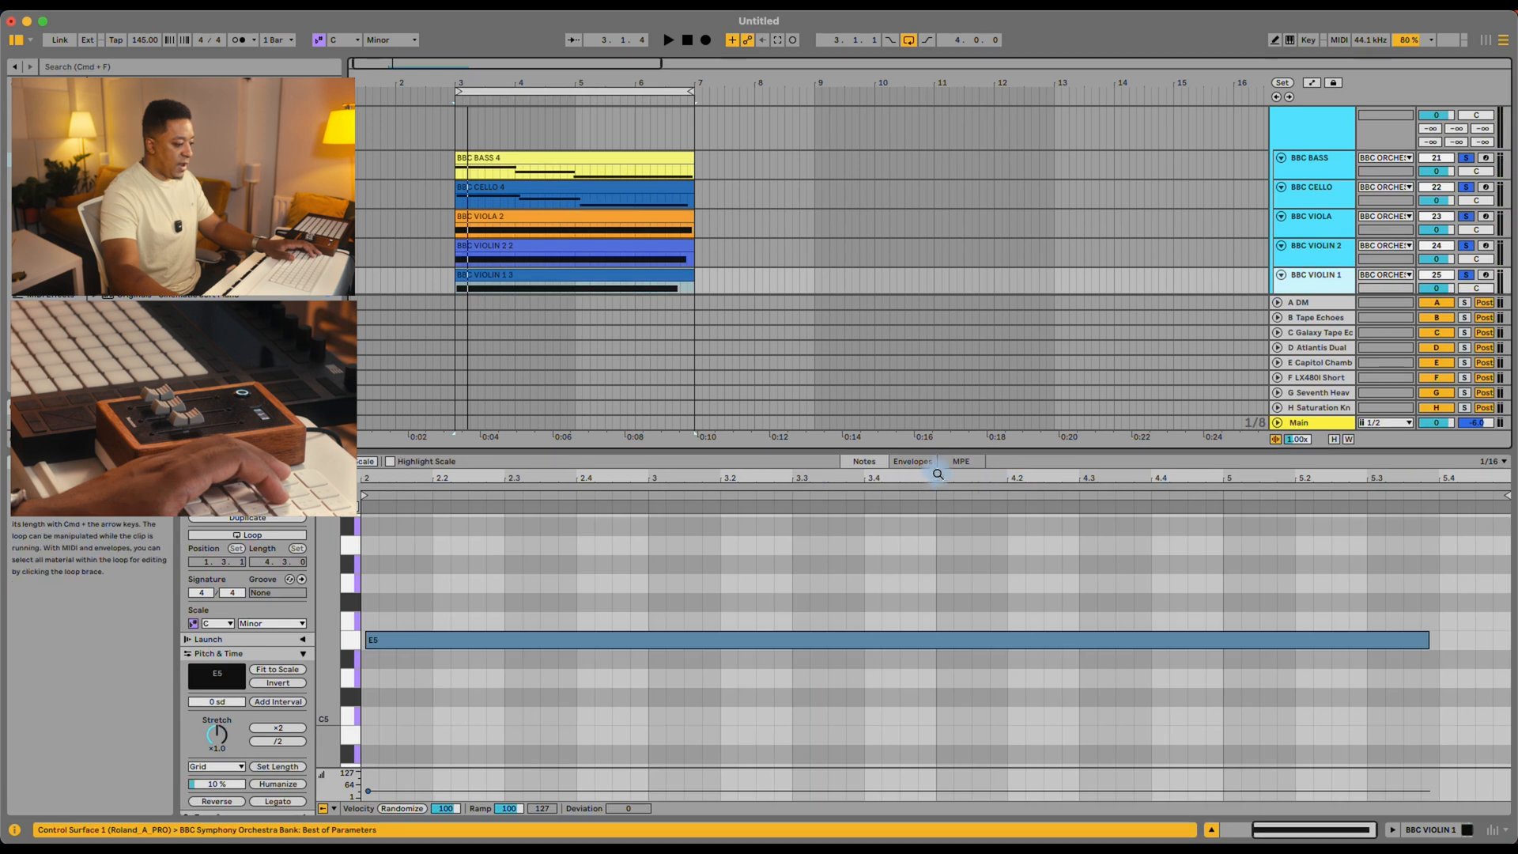
Step: Redraw the opening of the BBC VIOLIN 1 Expression envelope as a straight rise from zero, and play it back
click(904, 464)
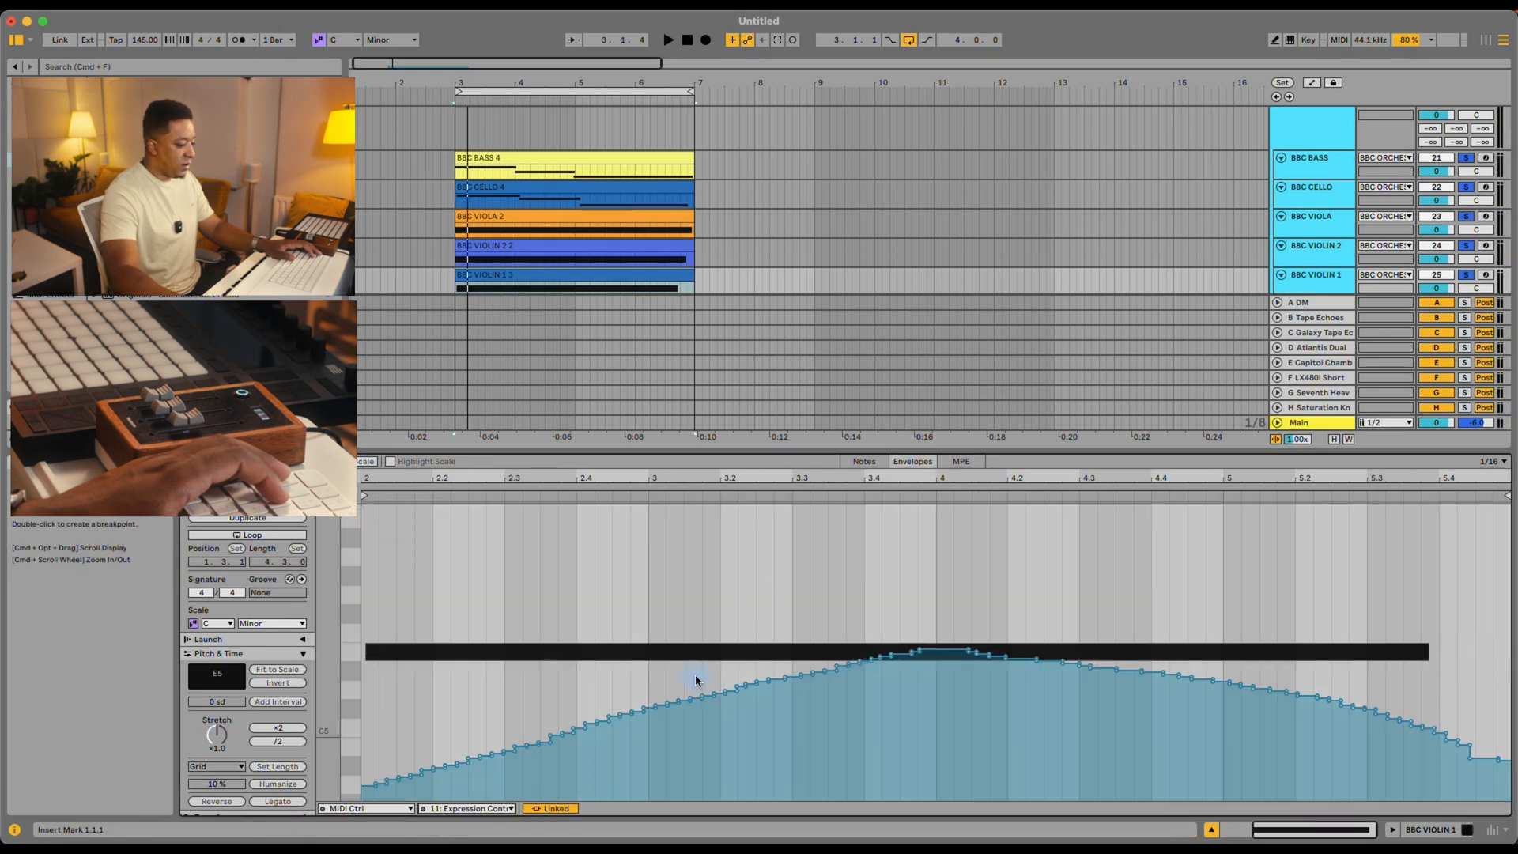
mouse_move(813, 681)
mouse_down()
mouse_move(383, 722)
mouse_move(447, 741)
mouse_move(447, 799)
mouse_up()
key(space)
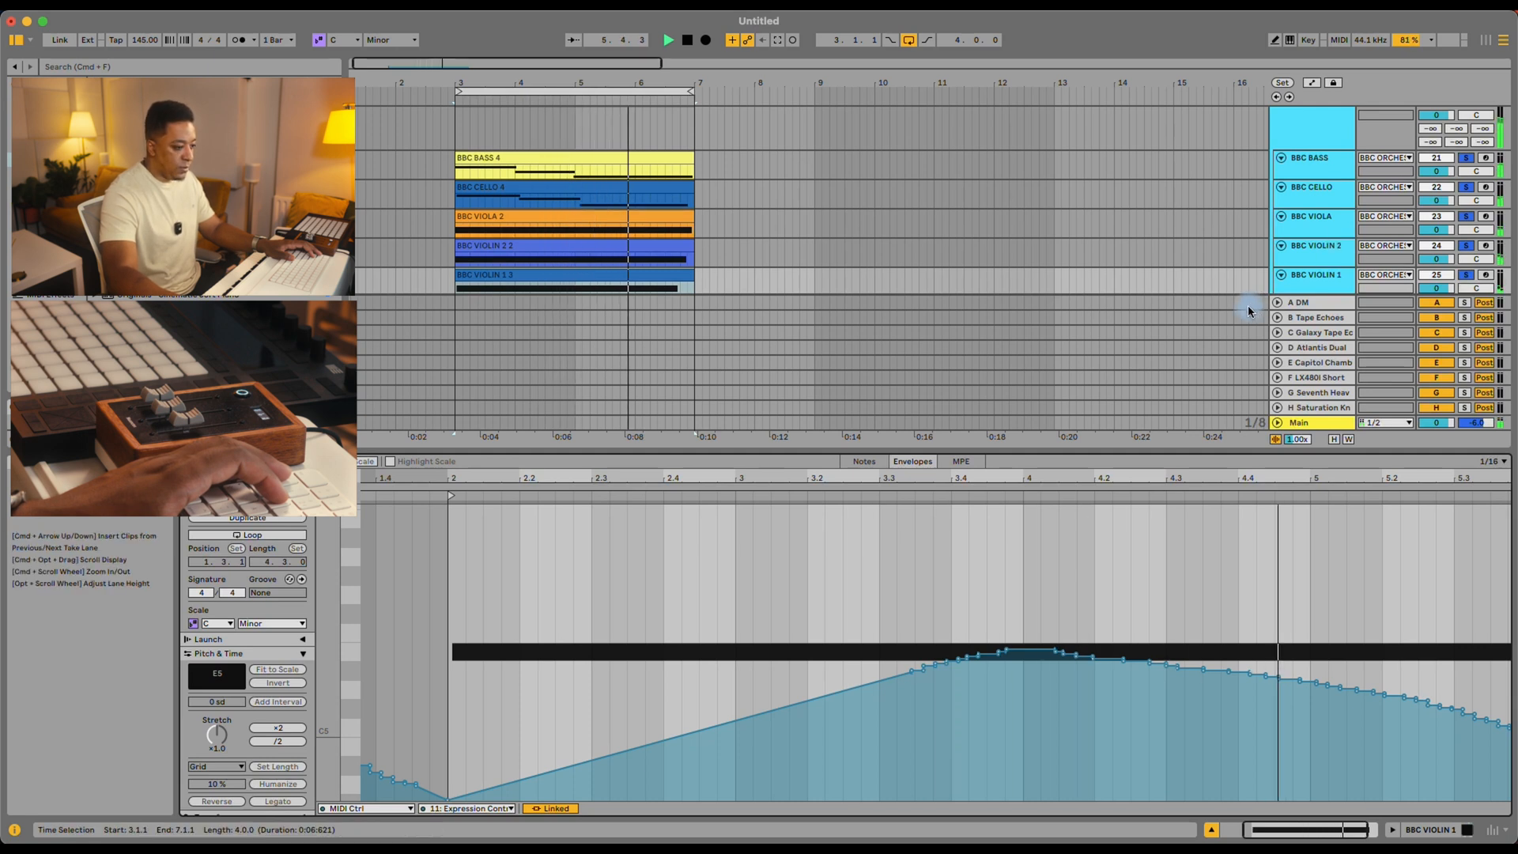
key(space)
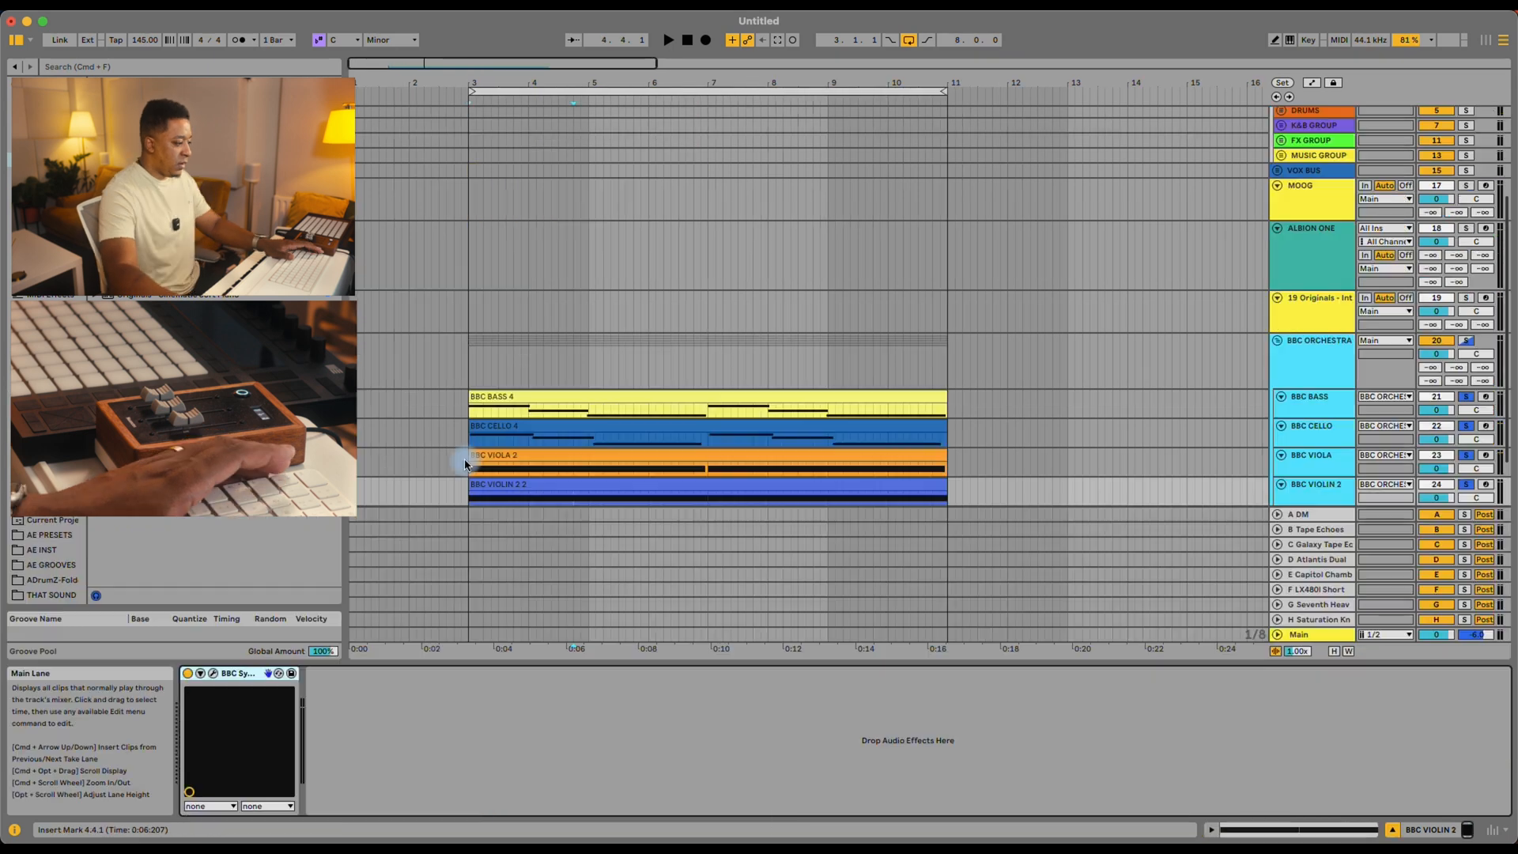
Step: Play back the soloed strings across bars 3 to 11, and clear the solo from the BBC ORCHESTRA group and its tracks
key(space)
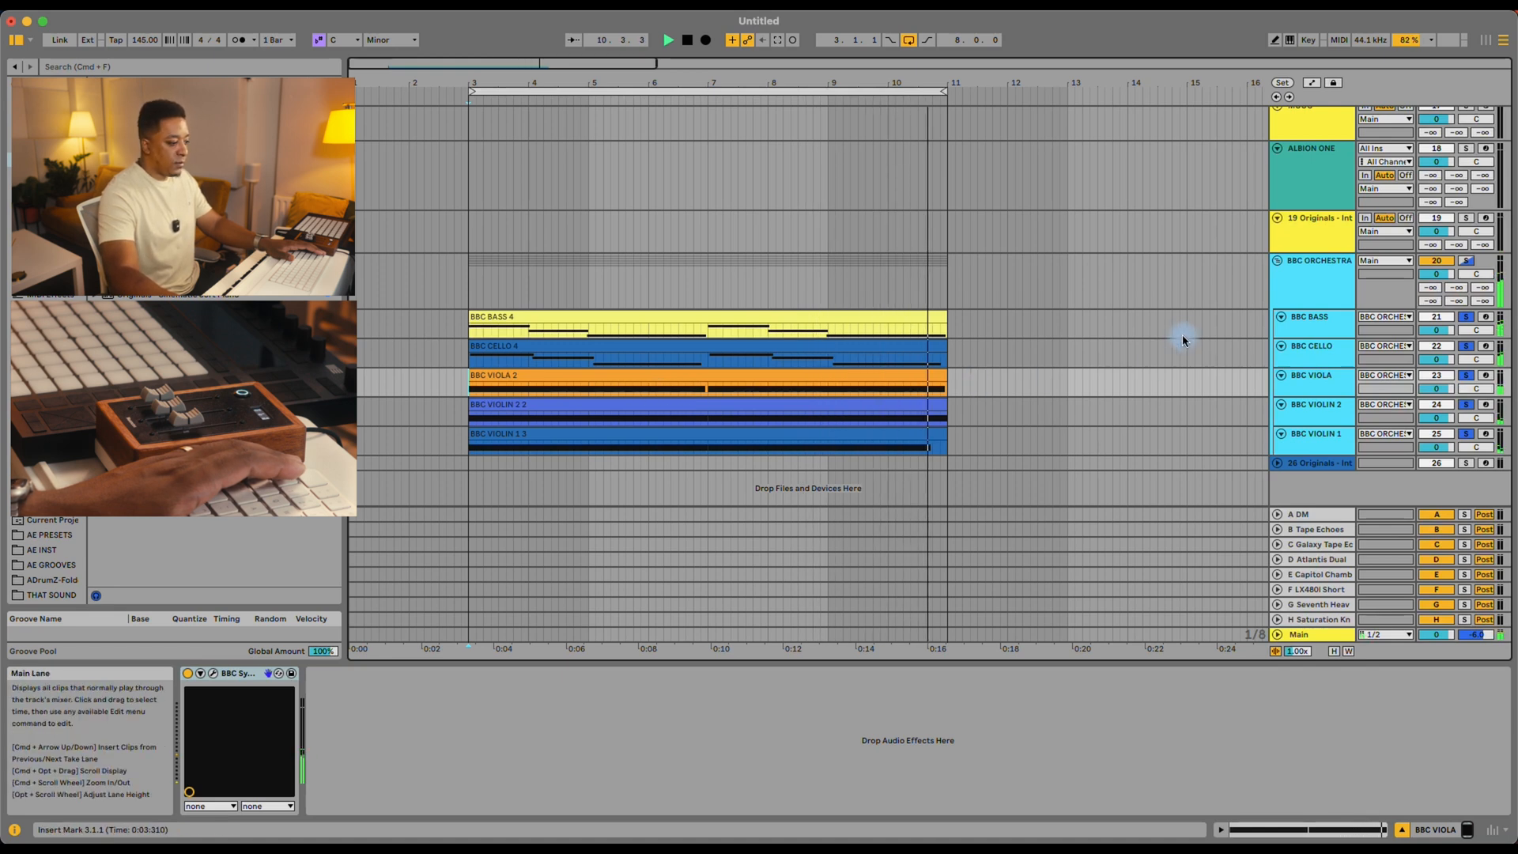
key(space)
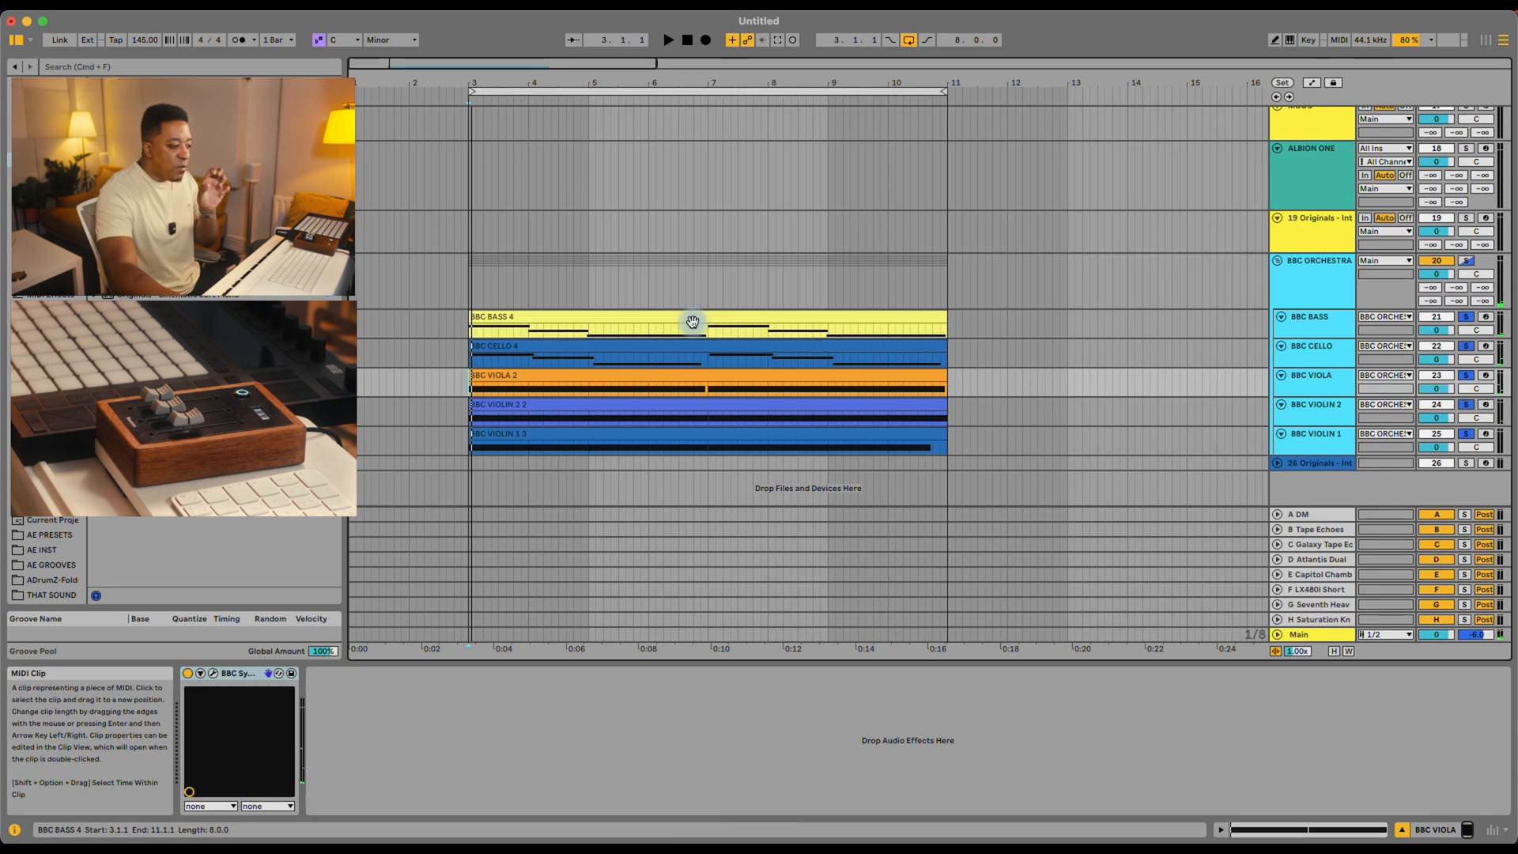
click(1321, 283)
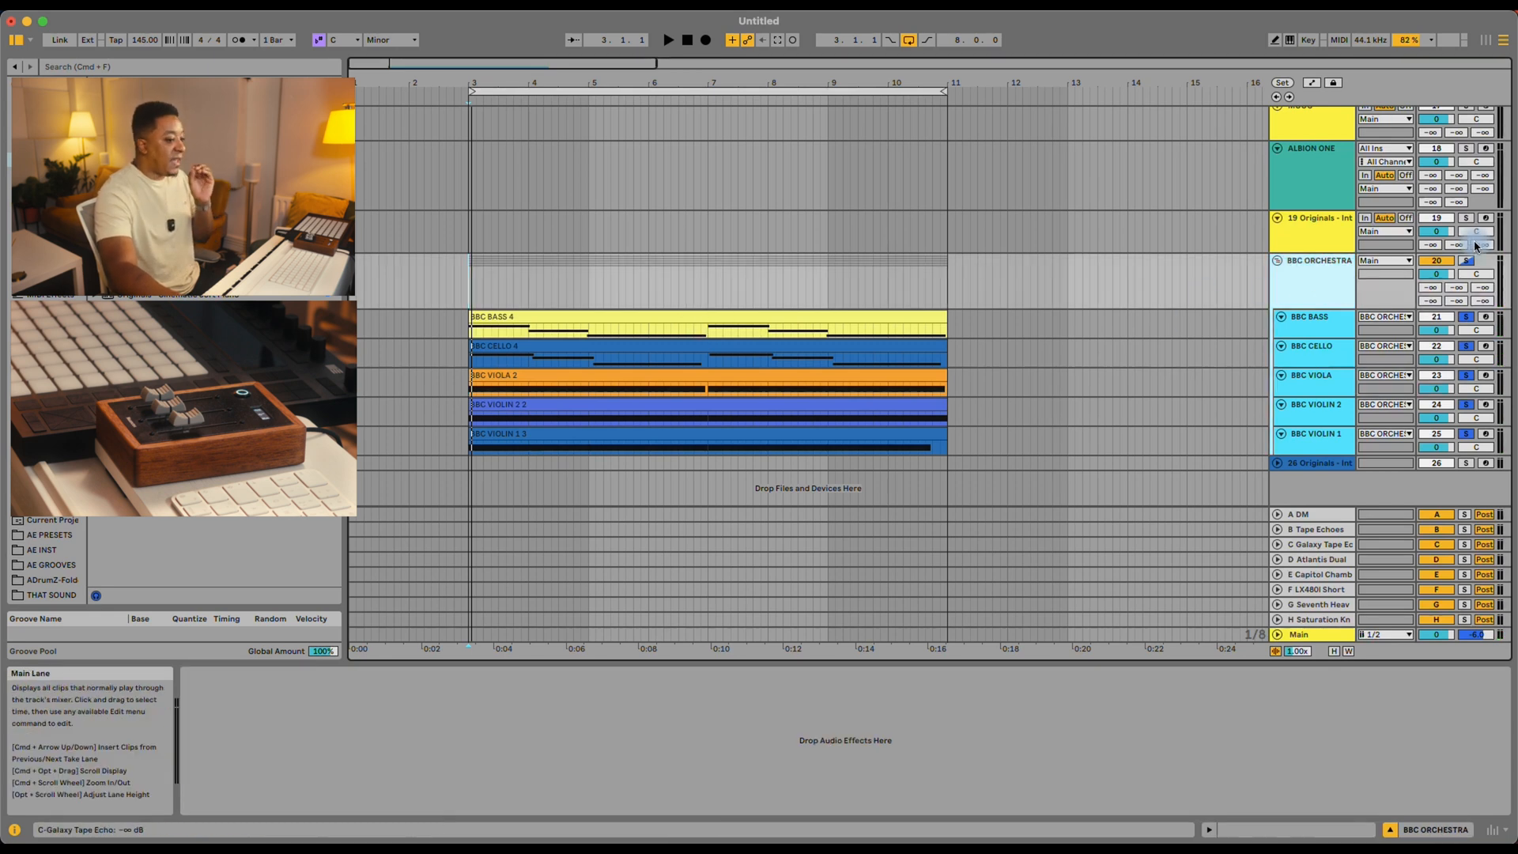
click(1474, 266)
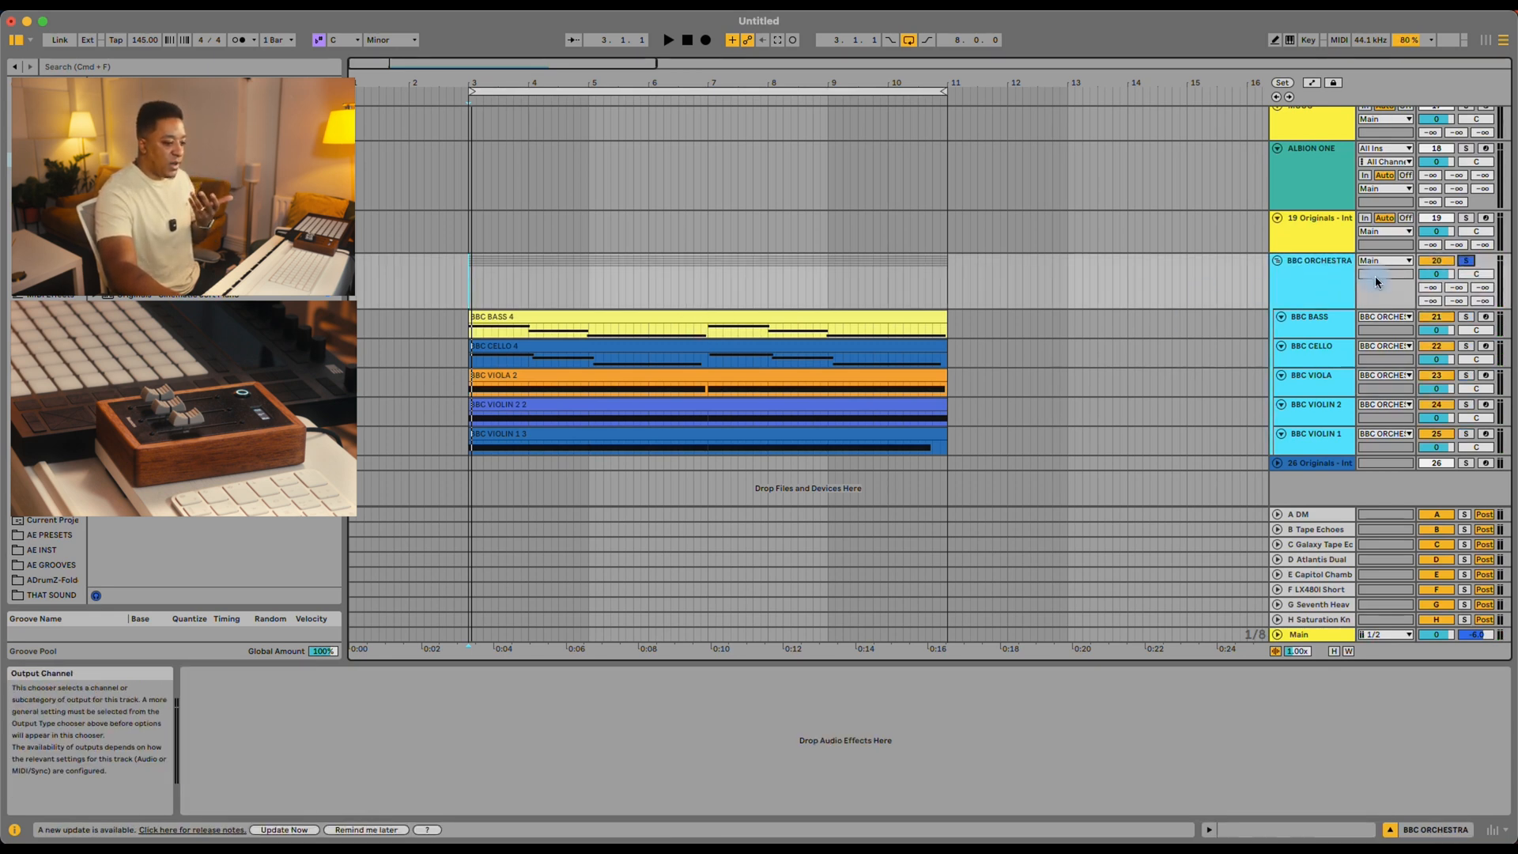
click(1467, 261)
click(1334, 282)
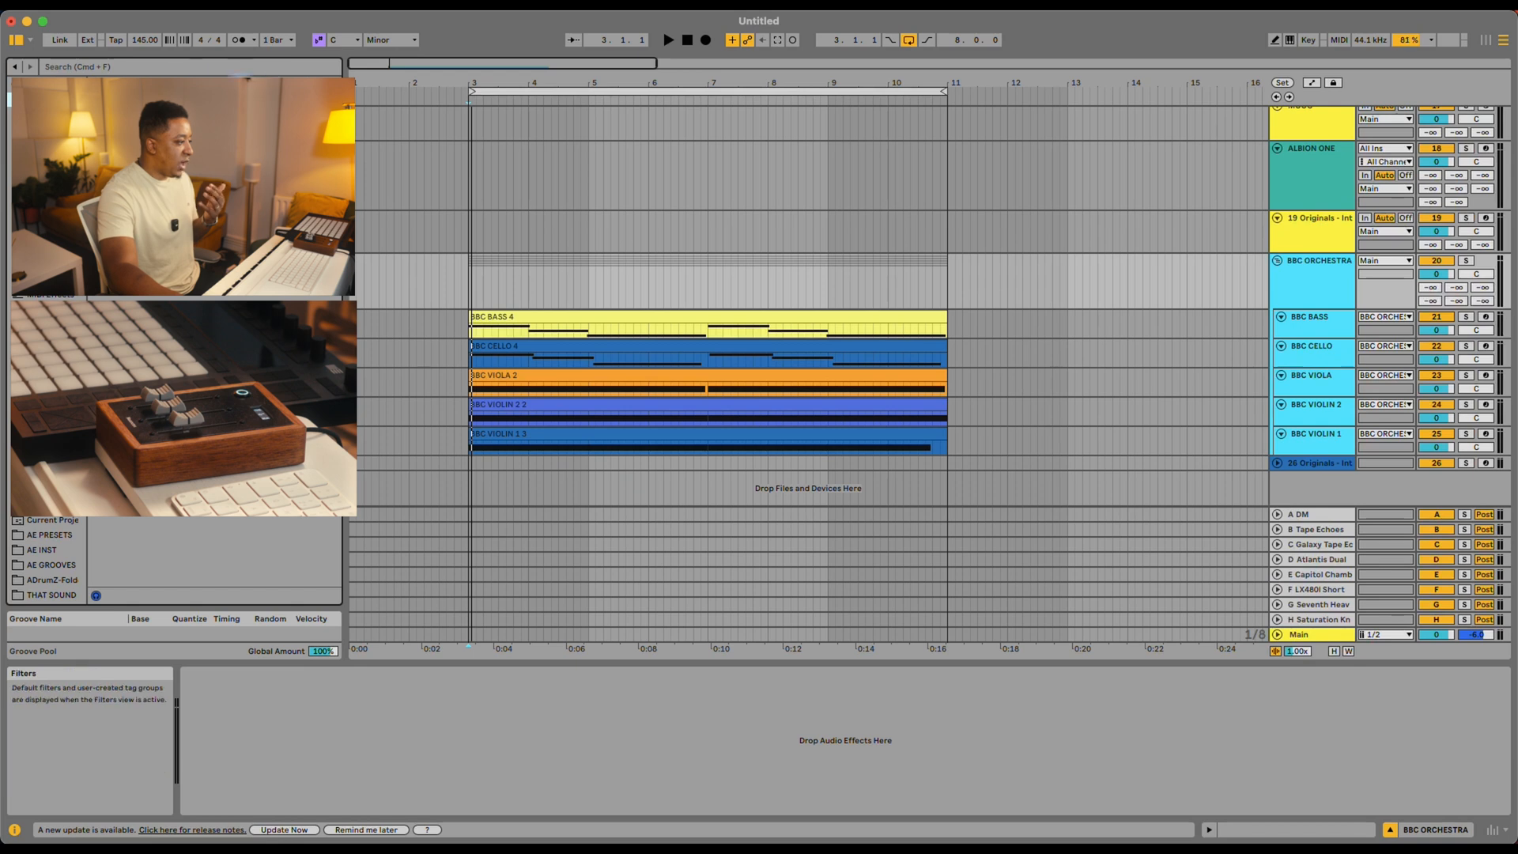
Step: Search the browser for "valha" and add ValhallaVintageVerb to the BBC ORCHESTRA group
click(126, 67)
text(valha)
drag(166, 346, 1305, 278)
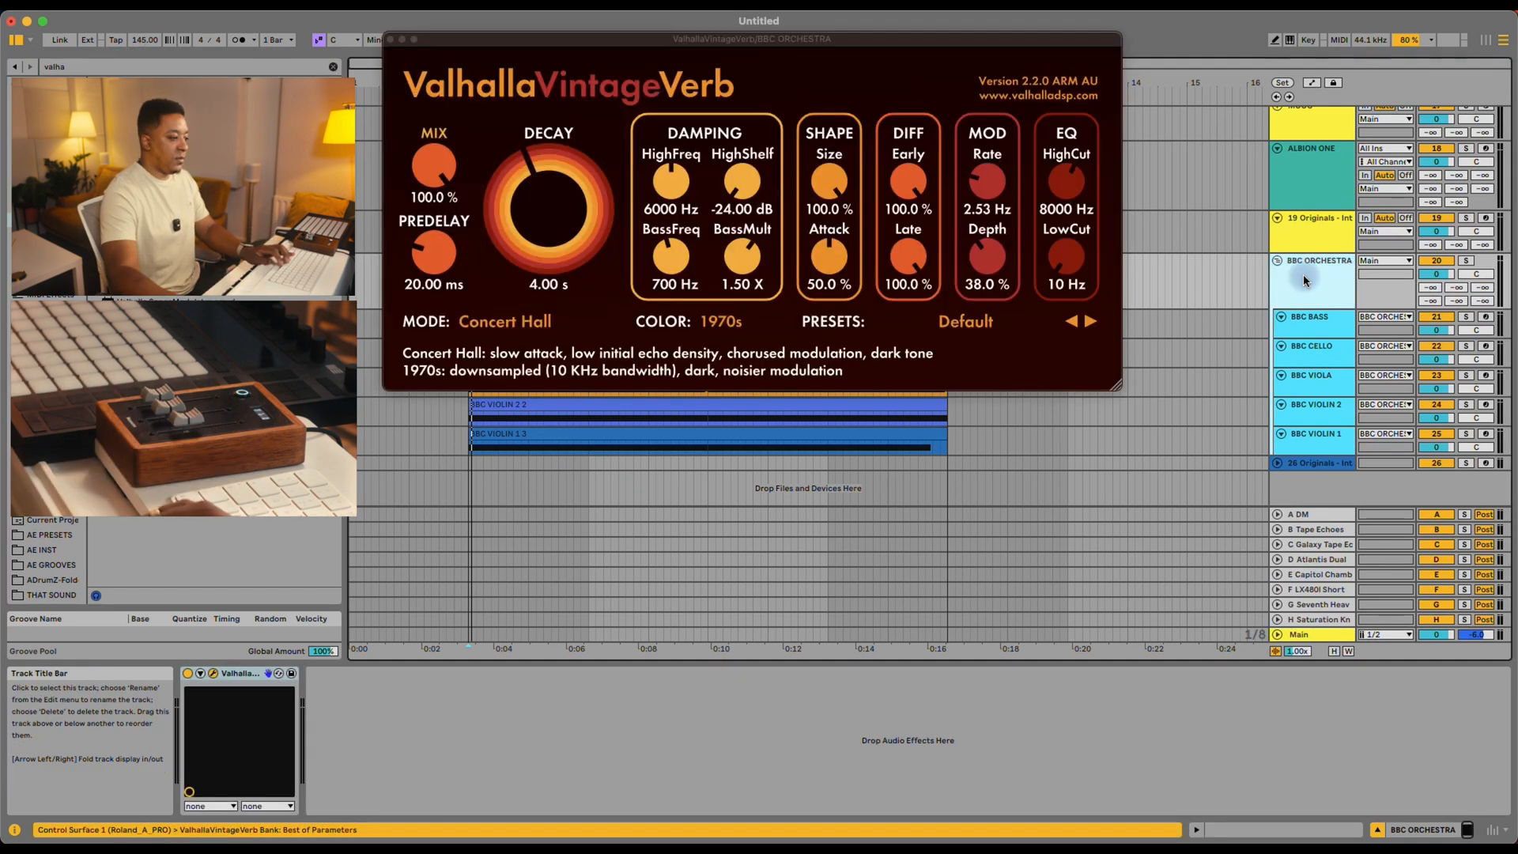
Step: Set the ValhallaVintageVerb Mix to 31.0% while the strings play, and close the reverb window
key(space)
drag(440, 166, 446, 198)
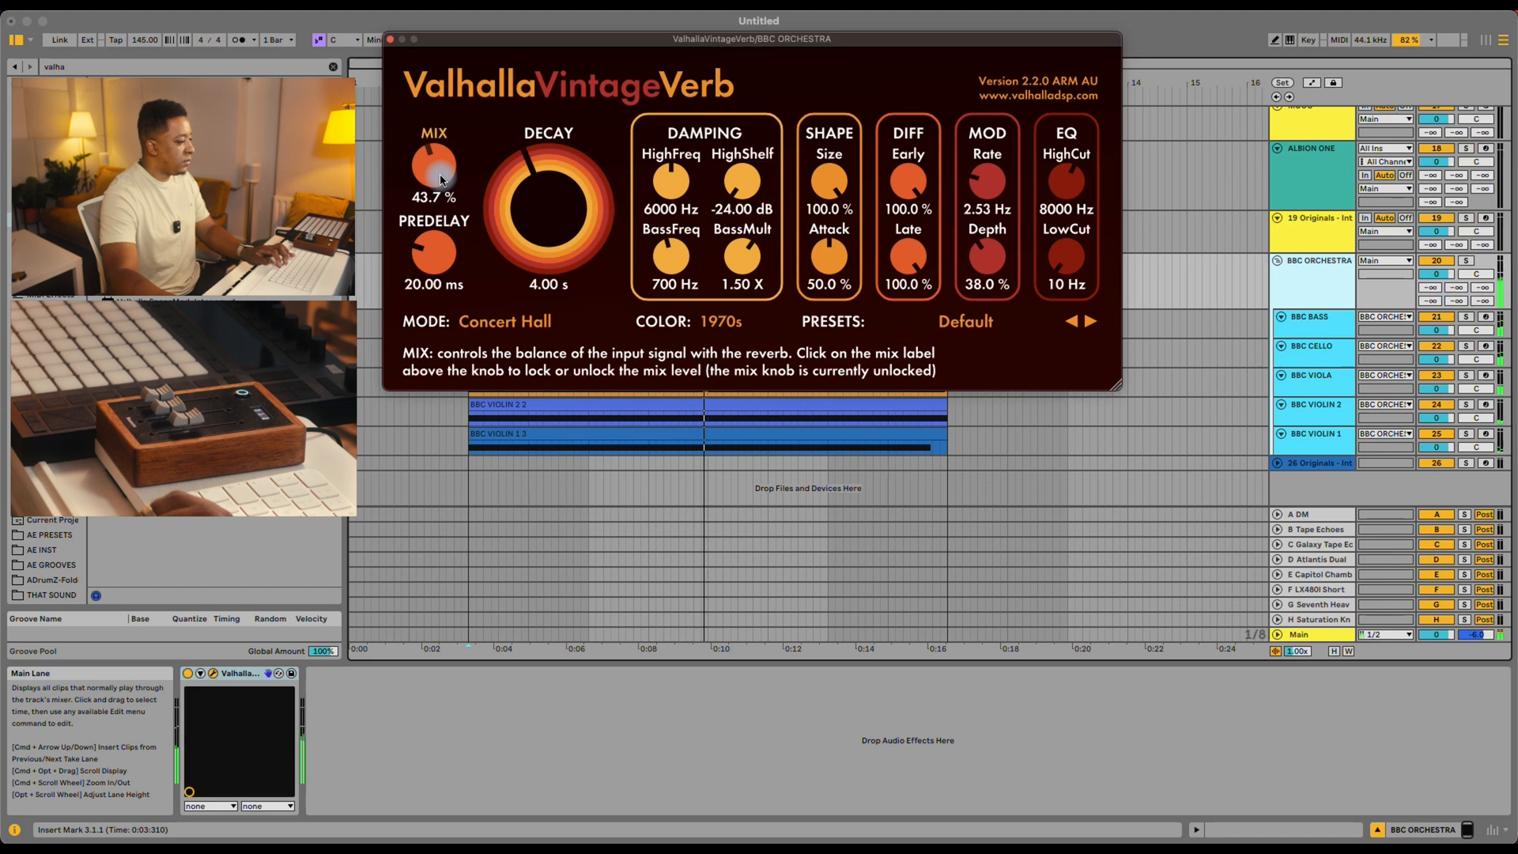
drag(437, 190, 437, 196)
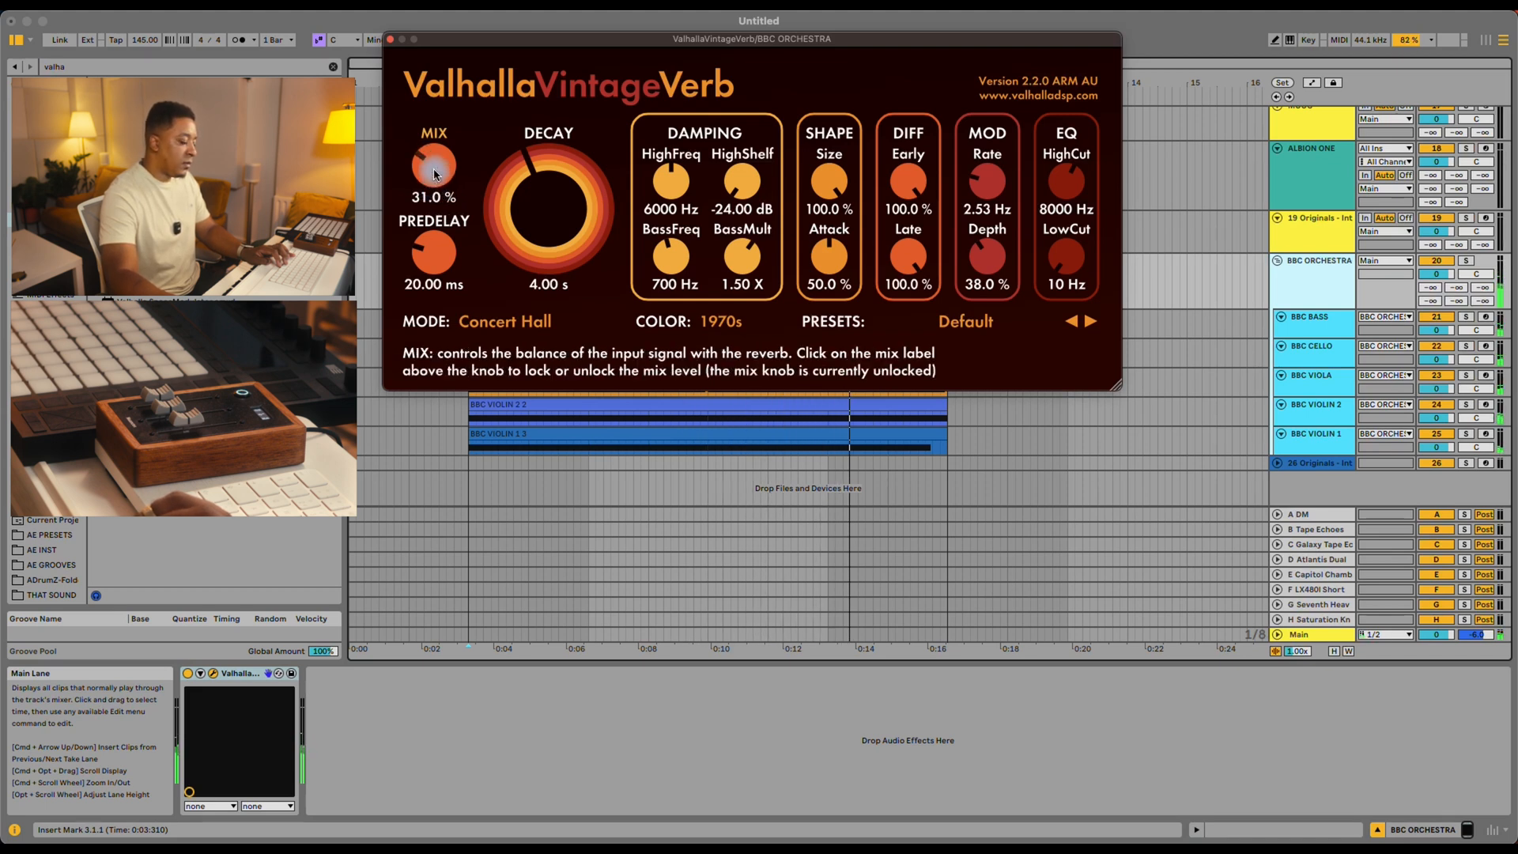
click(389, 43)
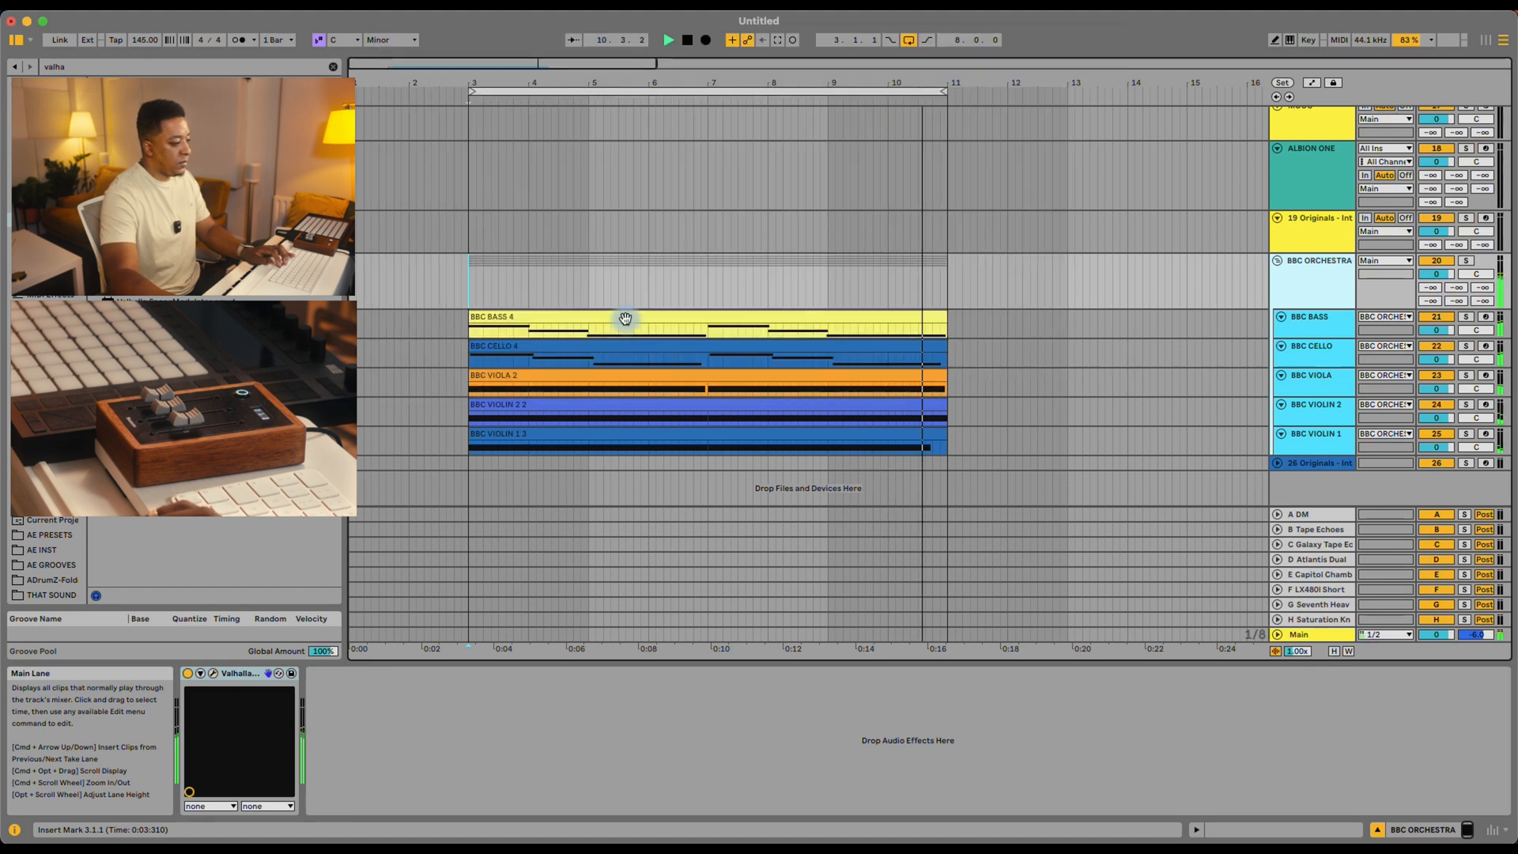
key(space)
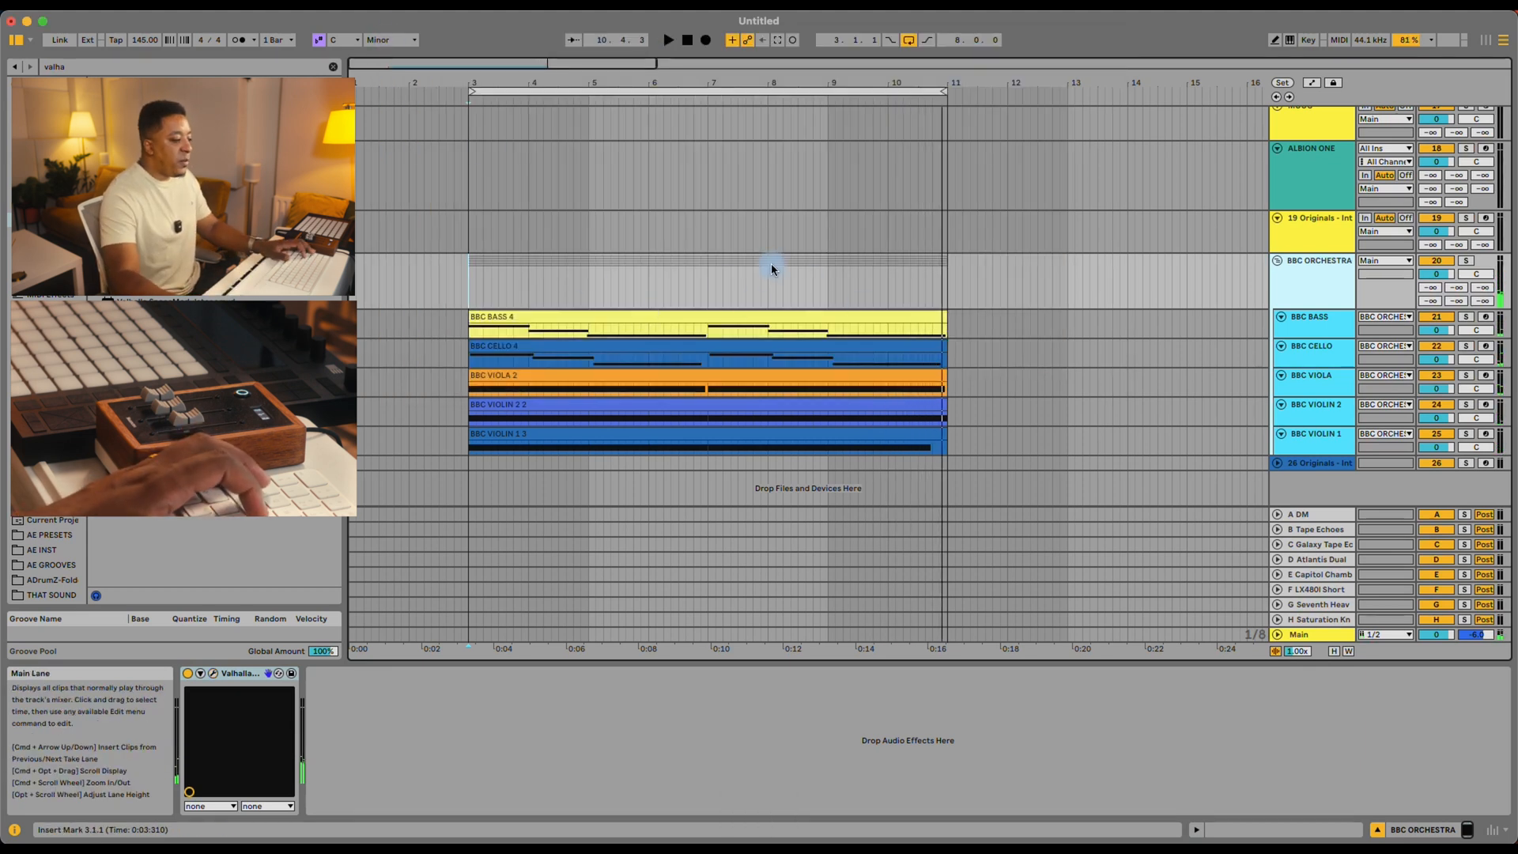
Step: Place the insert marker at 6.3.3 and audition BBC BASS on its own across the transition at bar 7
click(684, 332)
click(1329, 331)
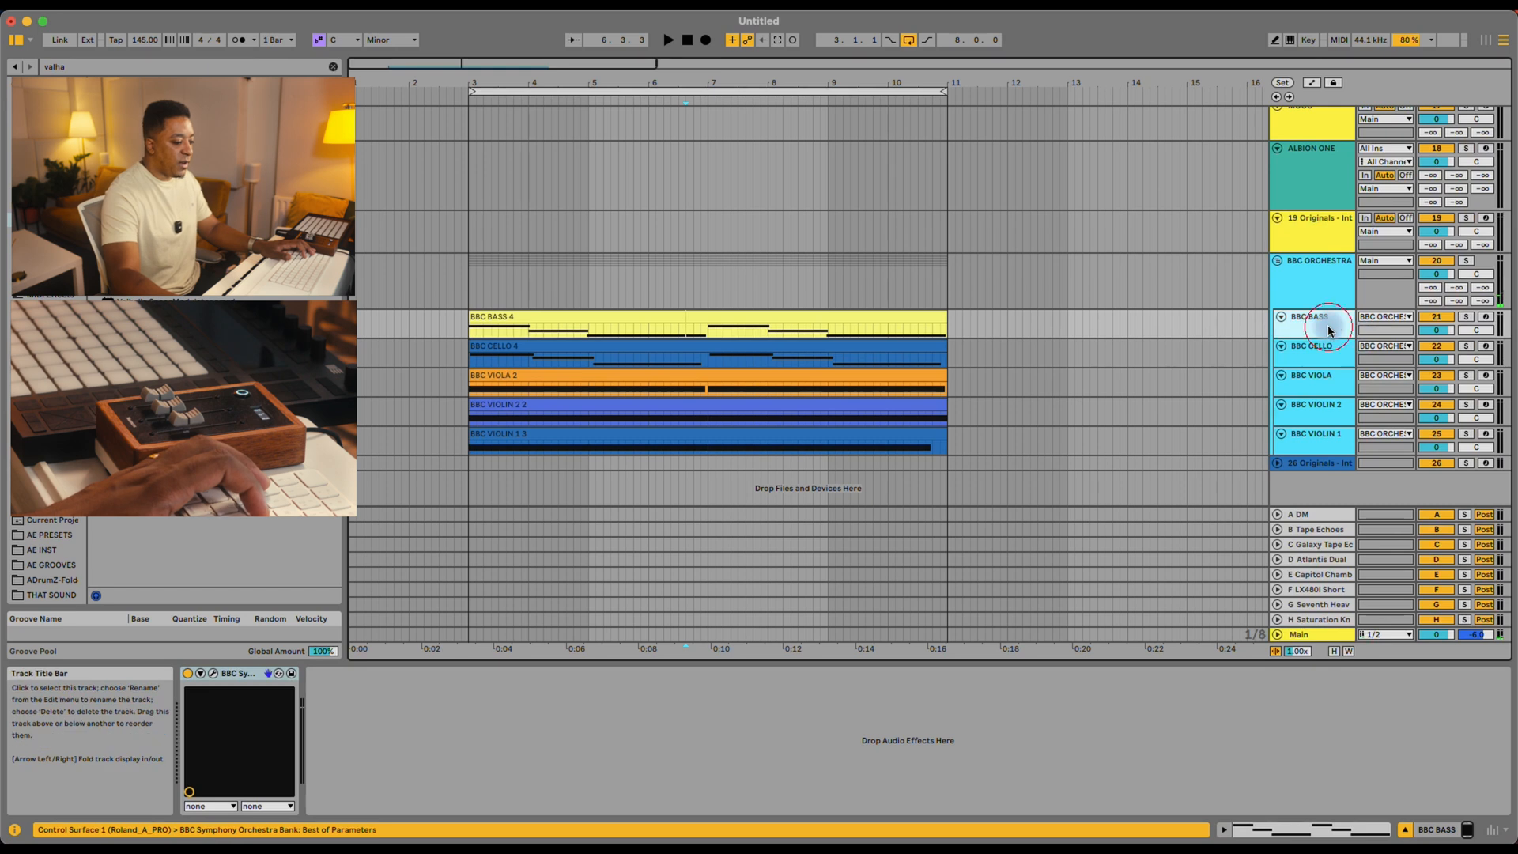
key(space)
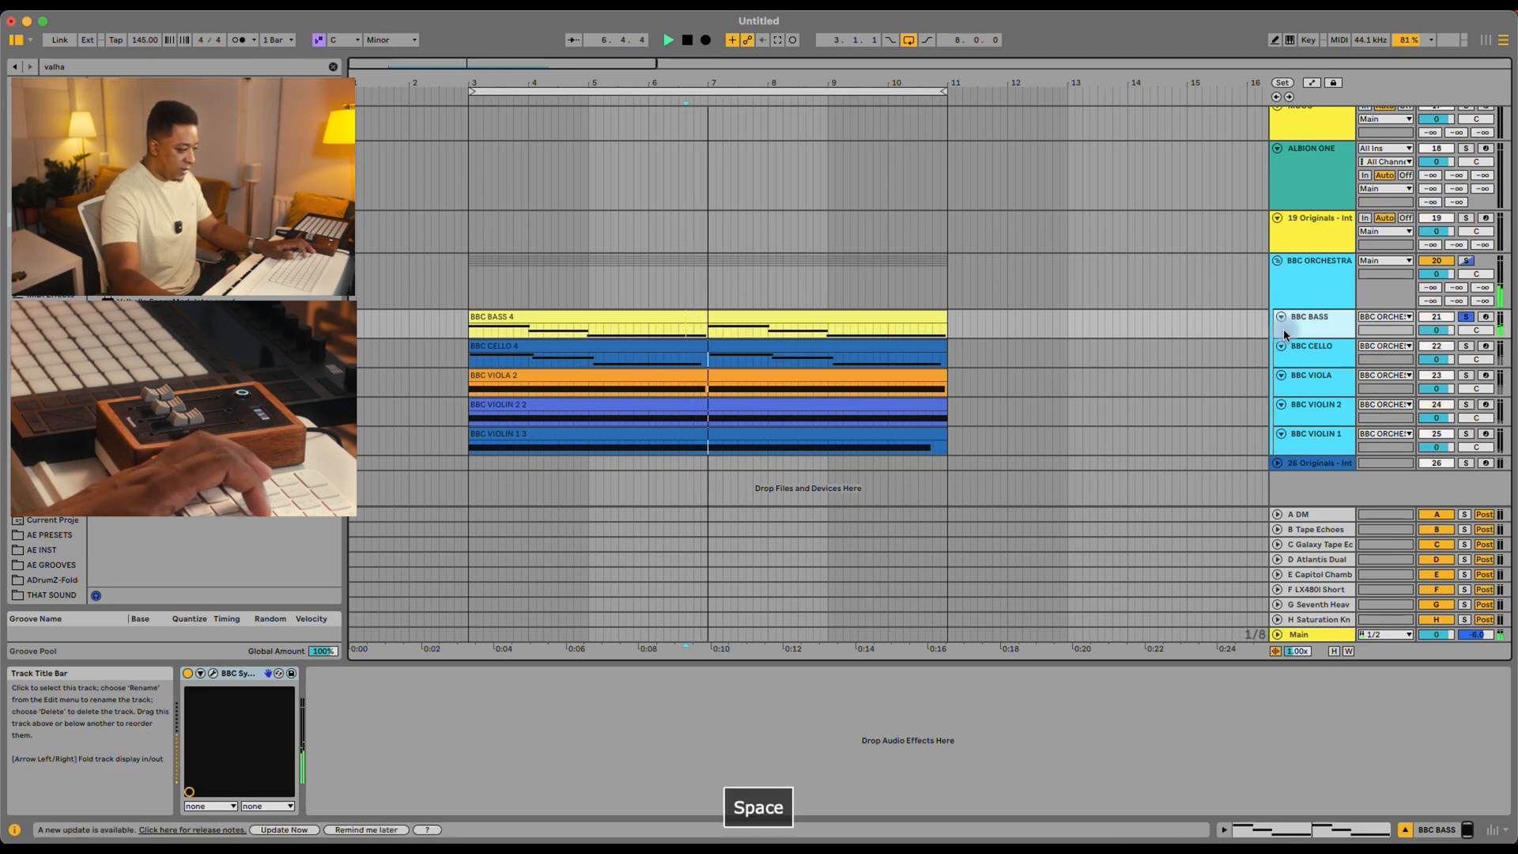
key(space)
click(650, 333)
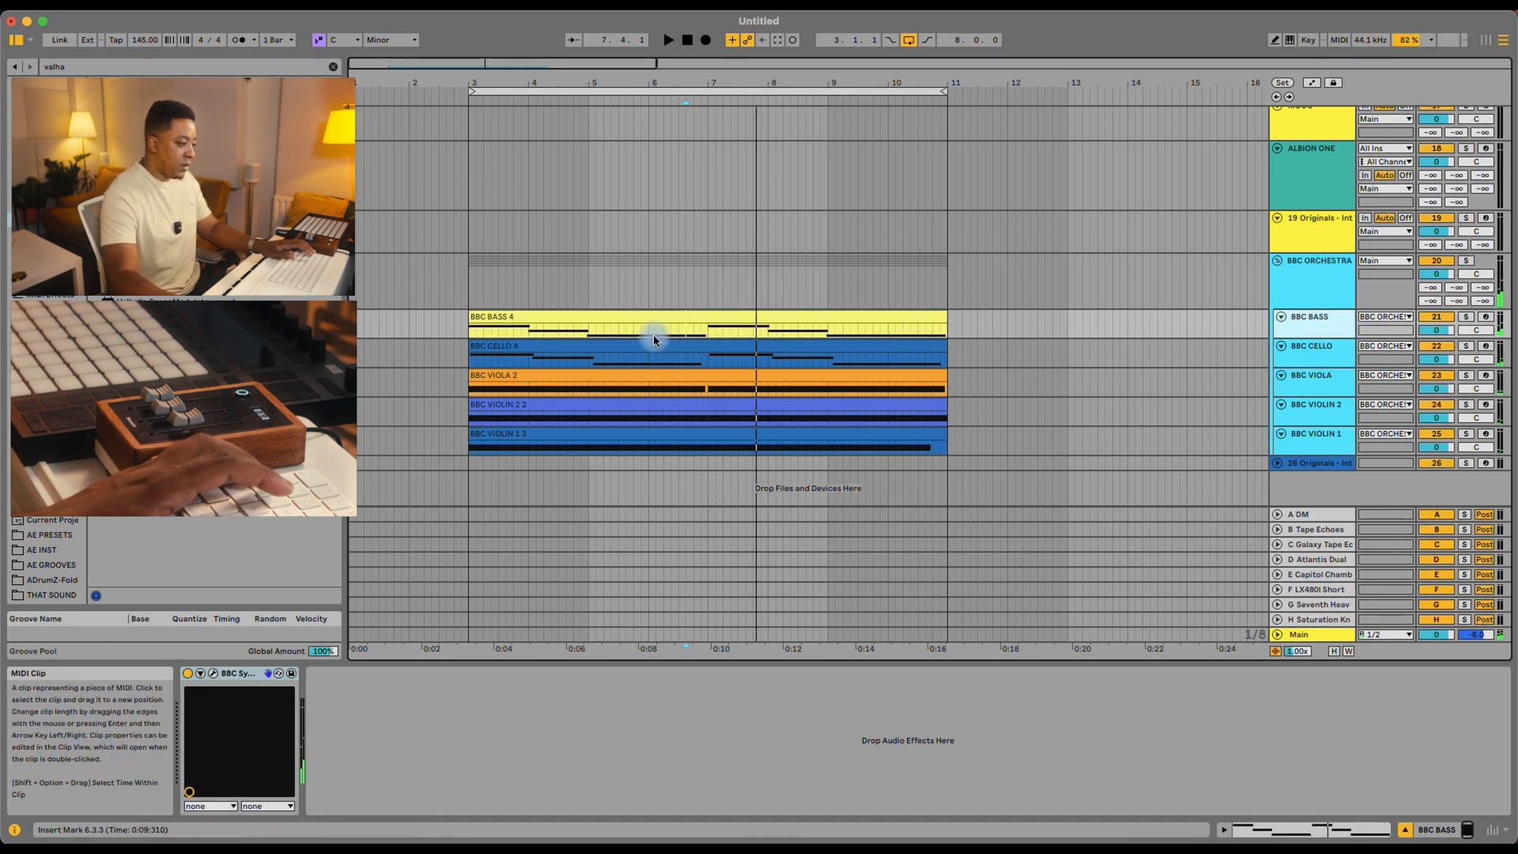
Step: Audition the strings into bar 7, open the BBC CELLO clip, and set a two-bar arrangement loop at 6.1.1
key(space)
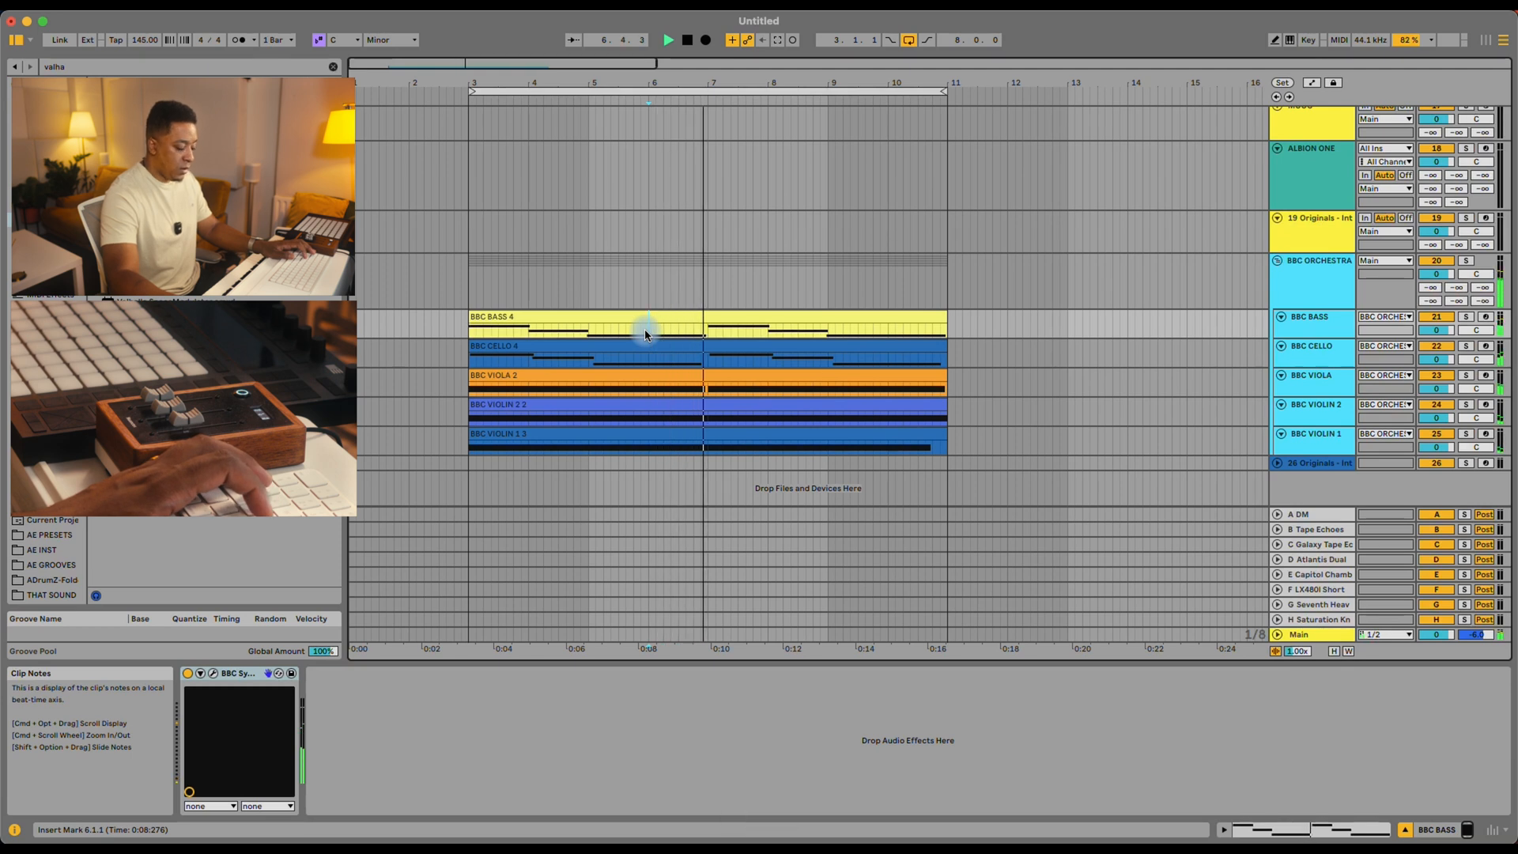
key(space)
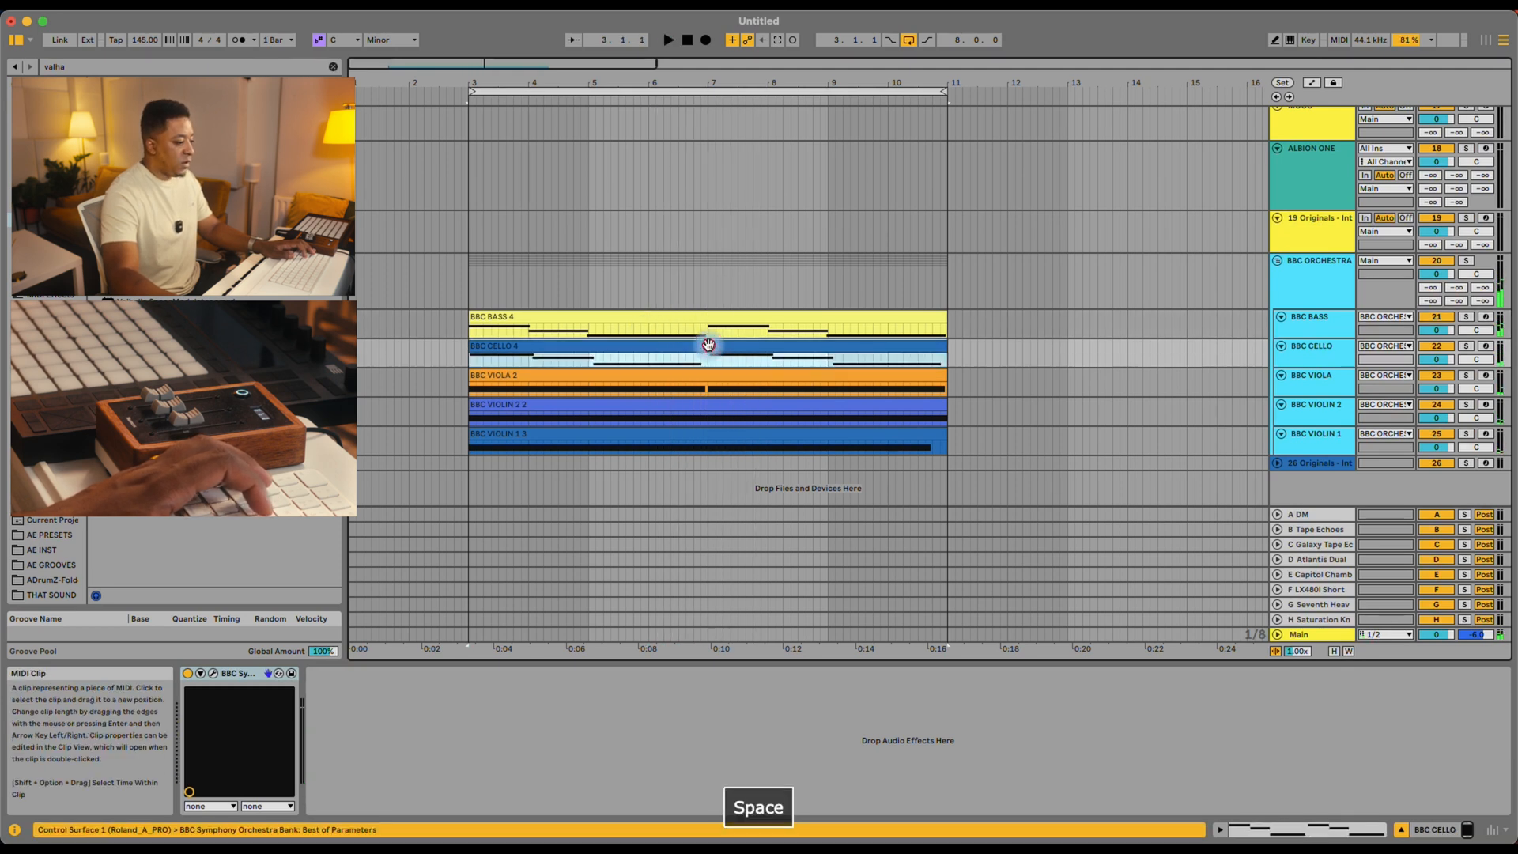
double_click(708, 344)
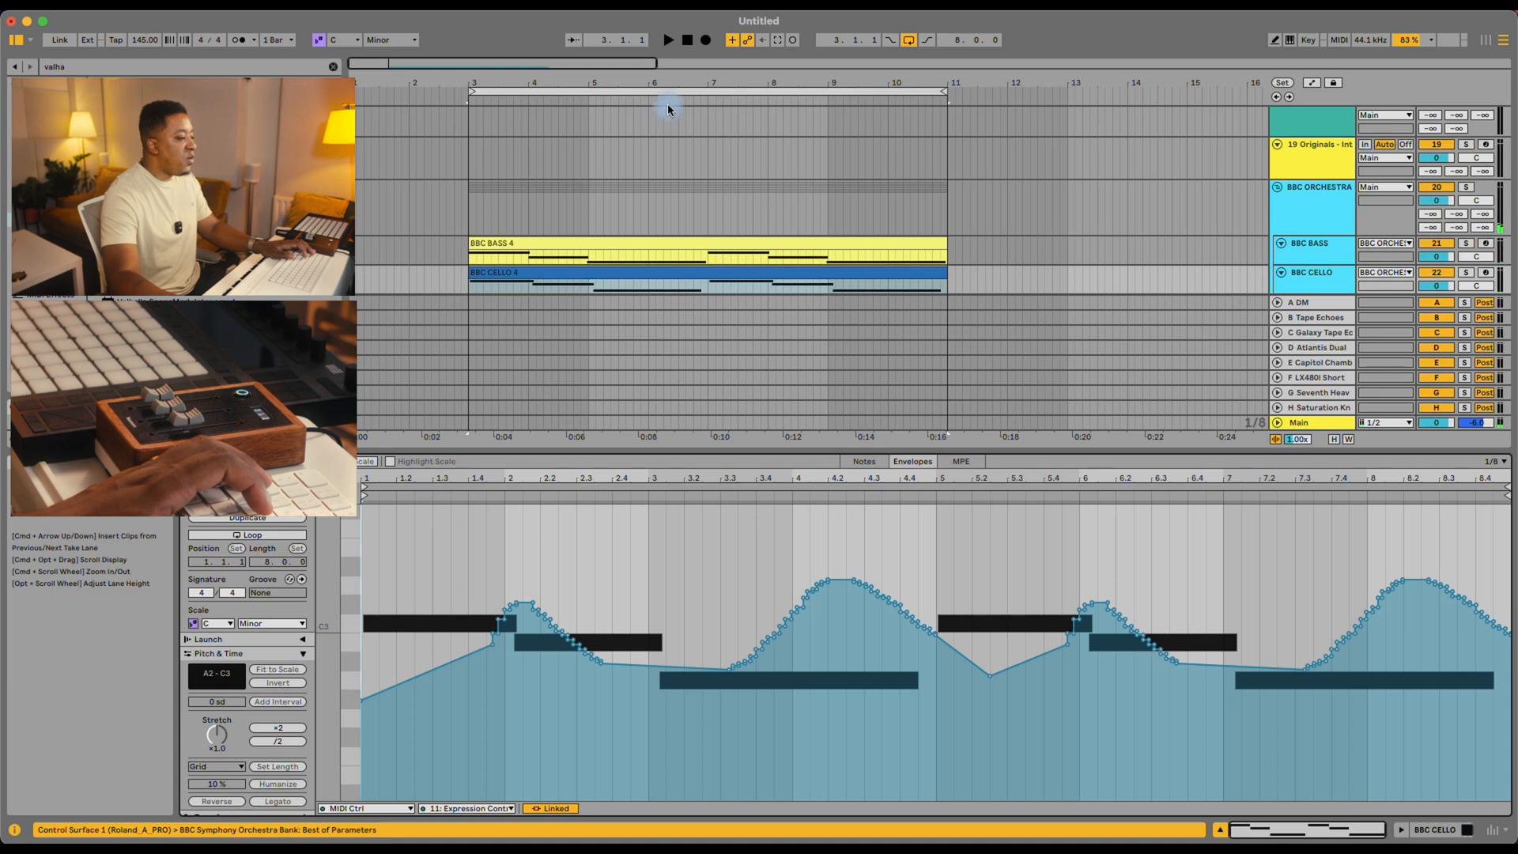
drag(653, 113, 777, 129)
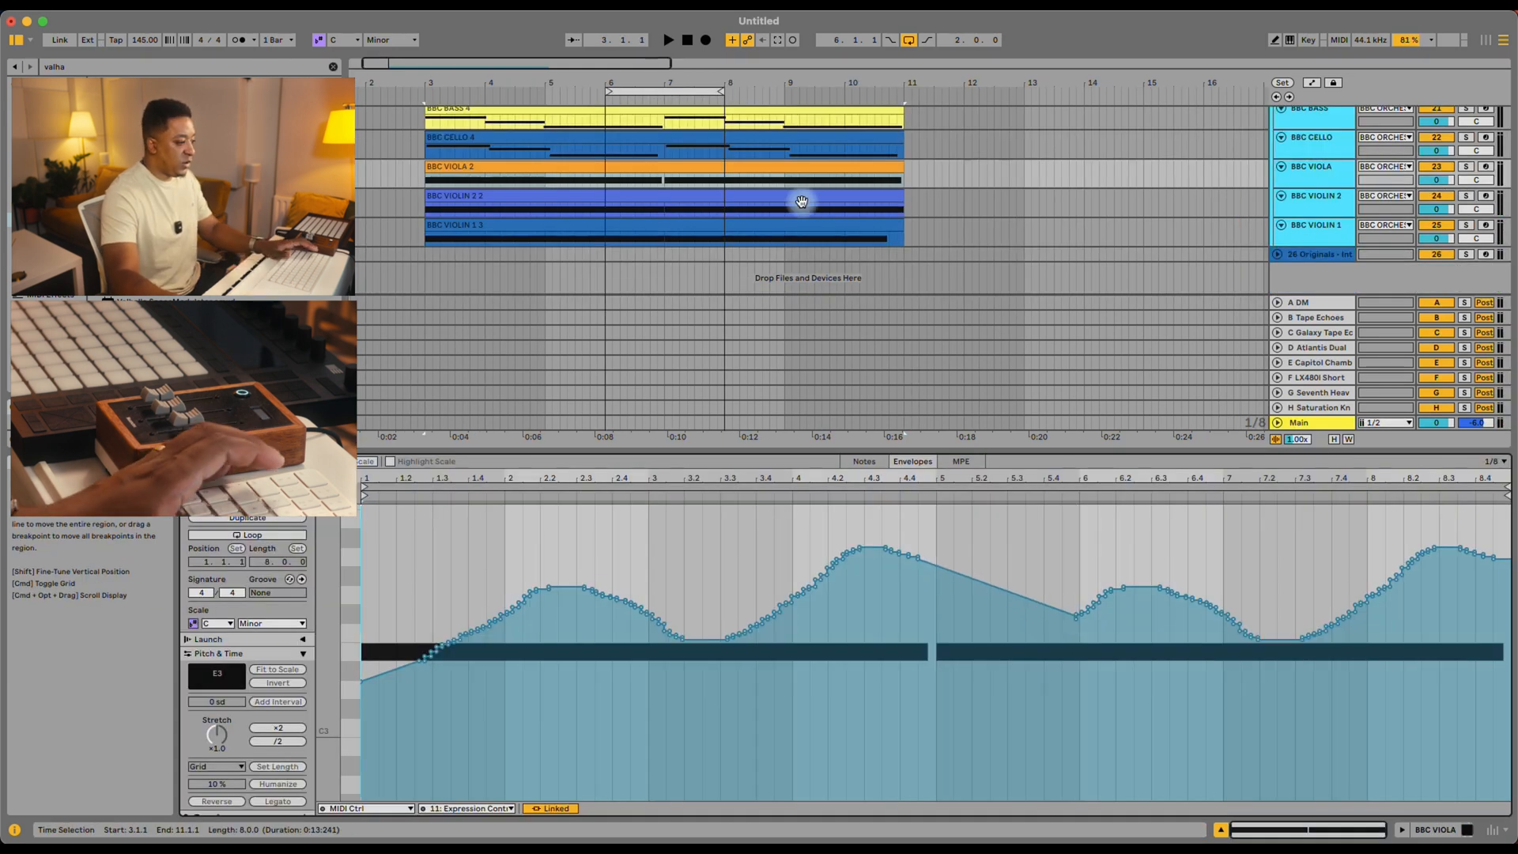
Step: Examine the notes and expression envelope of the BBC VIOLIN 2 clip, auditioning the strings around bar 7
click(658, 193)
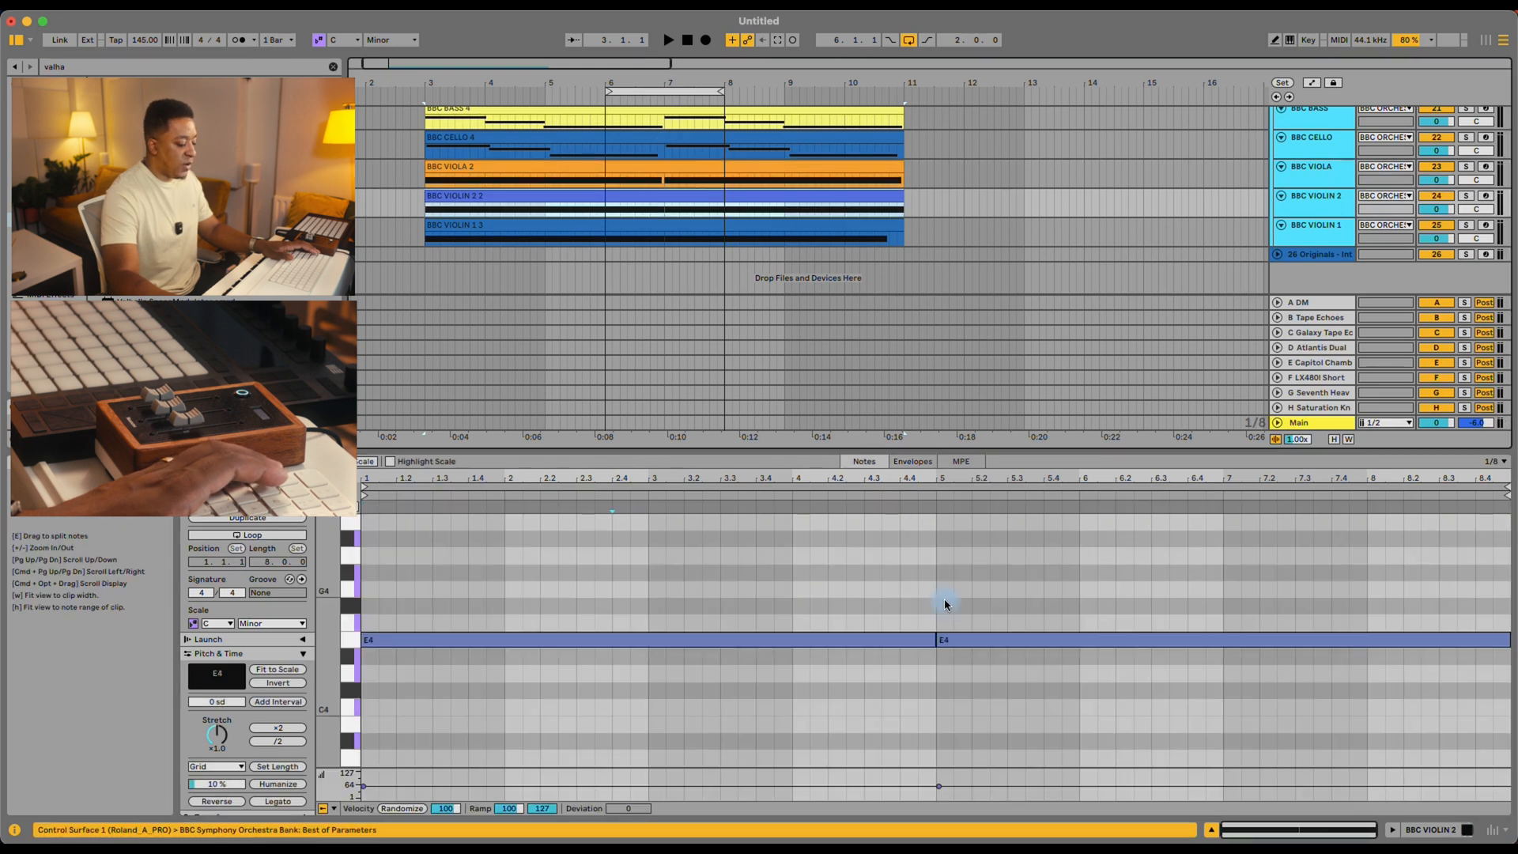
key(space)
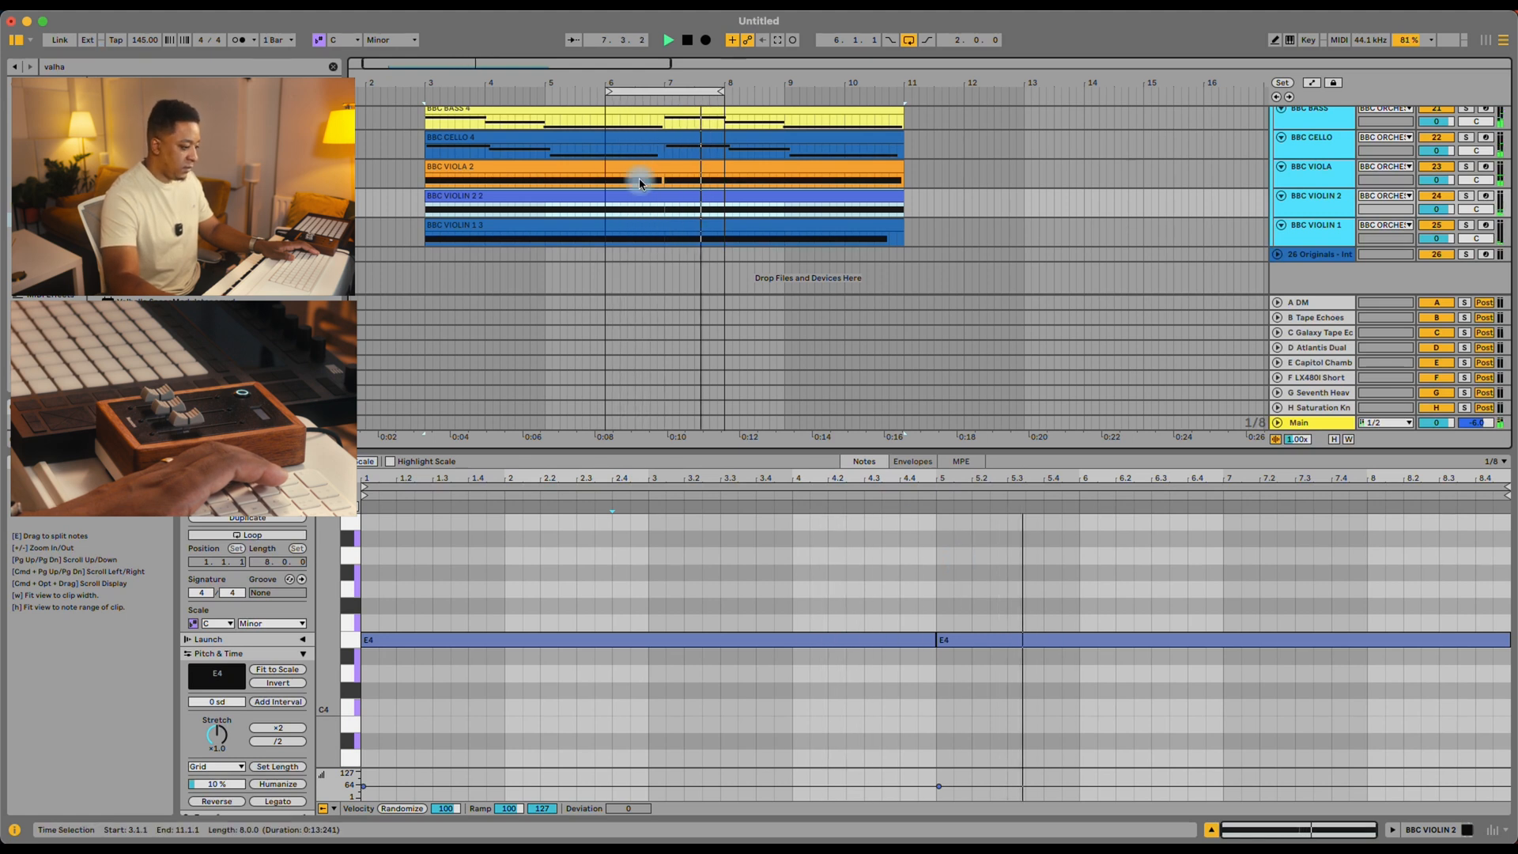
key(space)
click(907, 463)
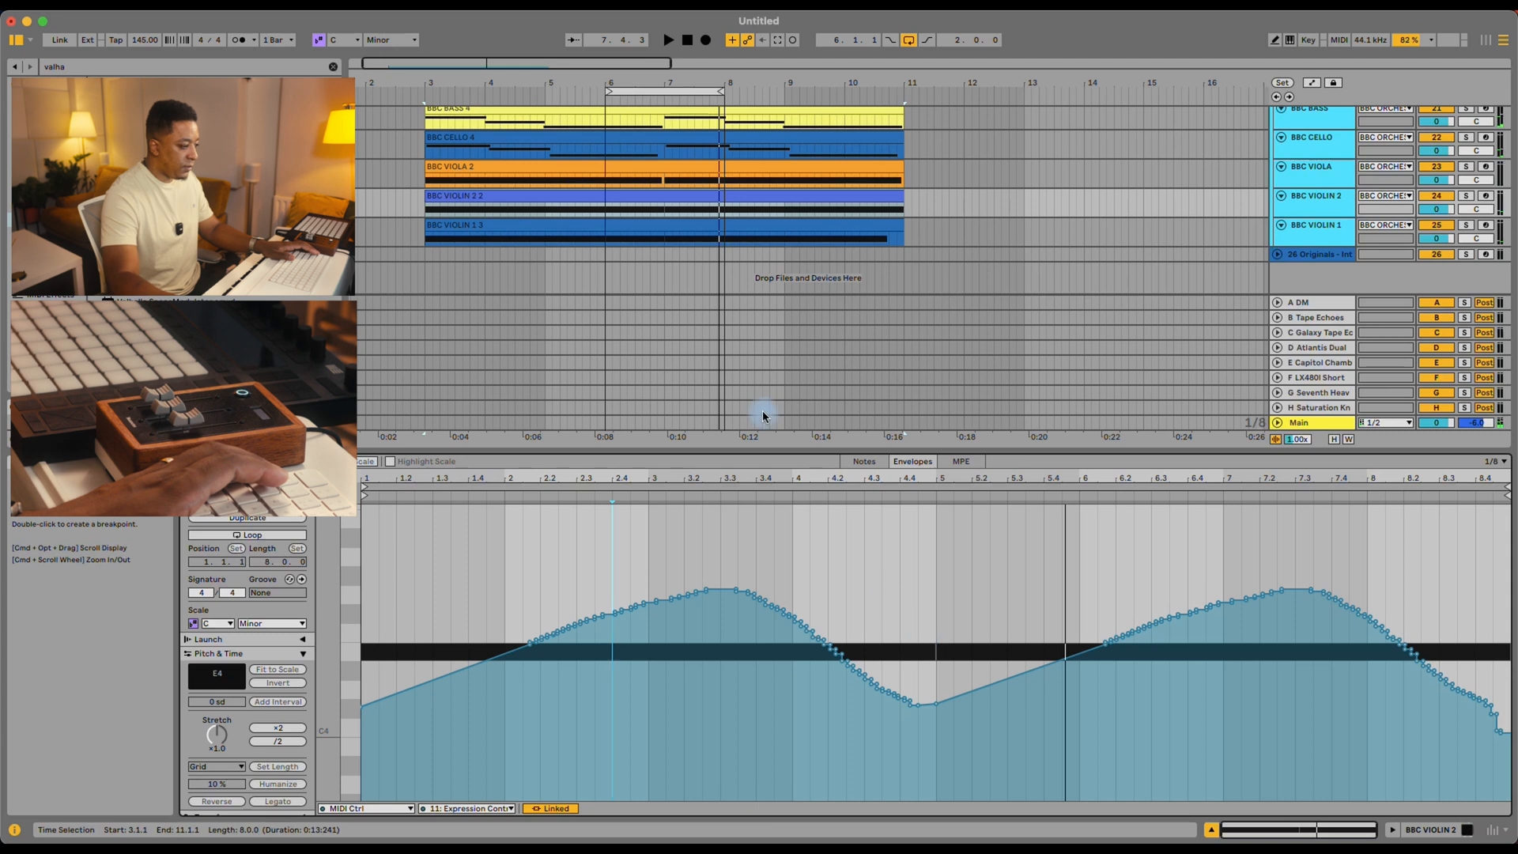
Step: Delete the second E5 note in the BBC VIOLIN 1 clip and extend the first E5 over its span
click(656, 225)
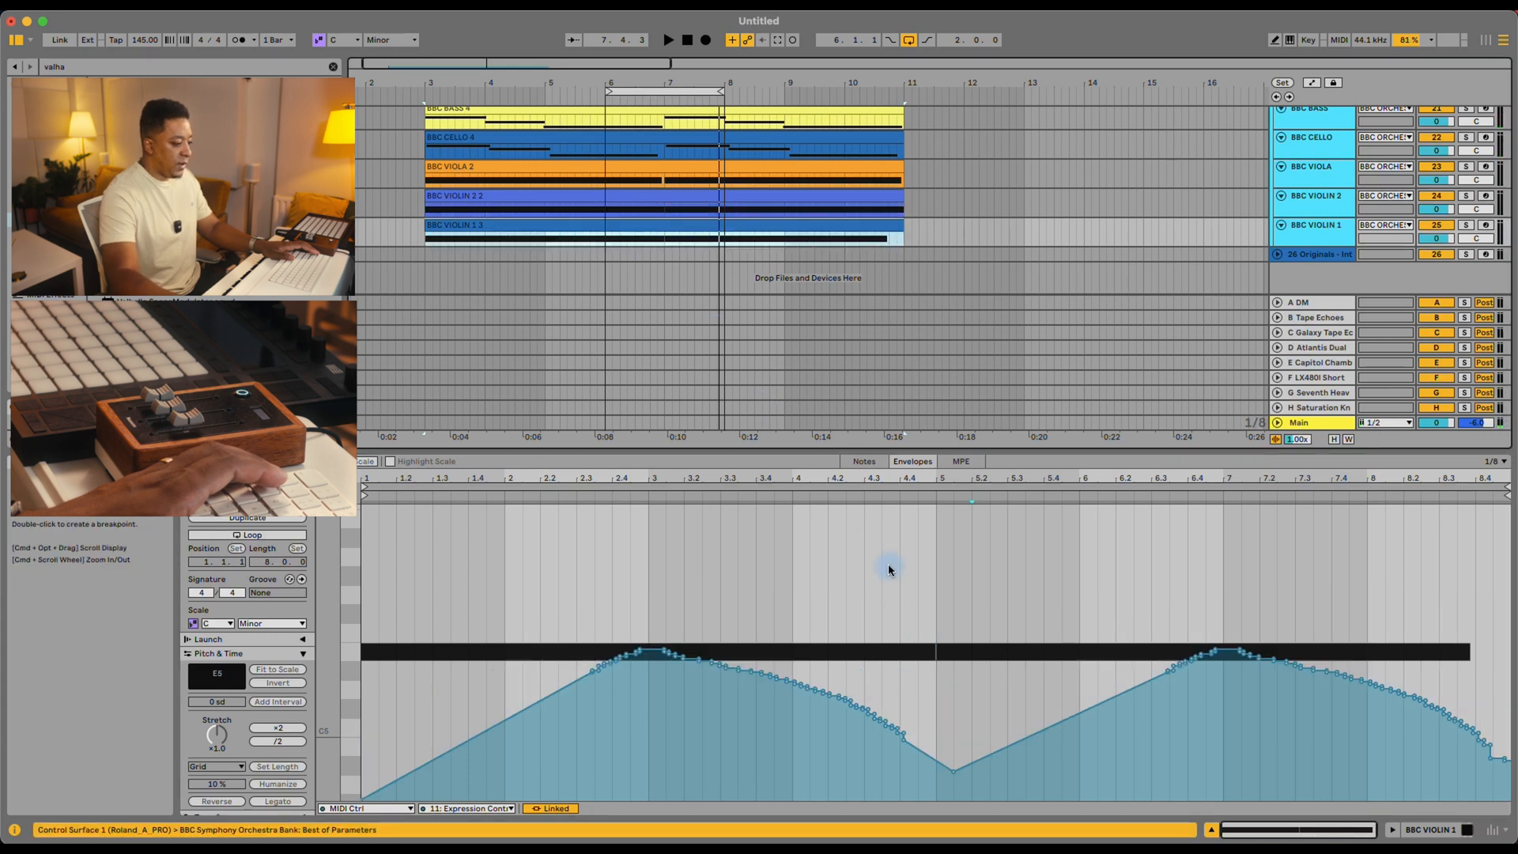
click(868, 464)
click(986, 647)
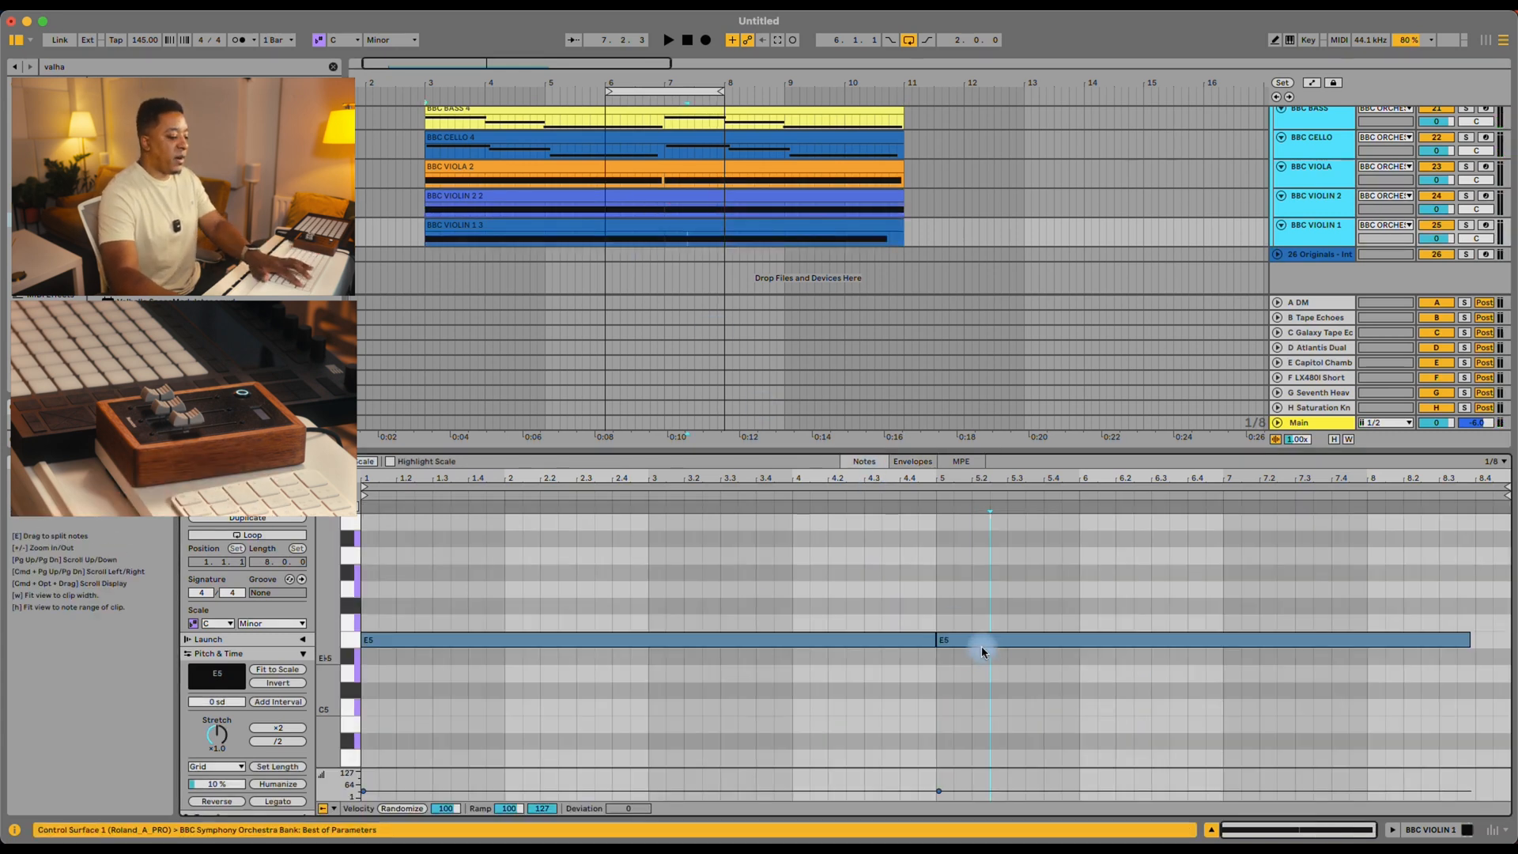
key(Delete)
drag(933, 646, 1483, 656)
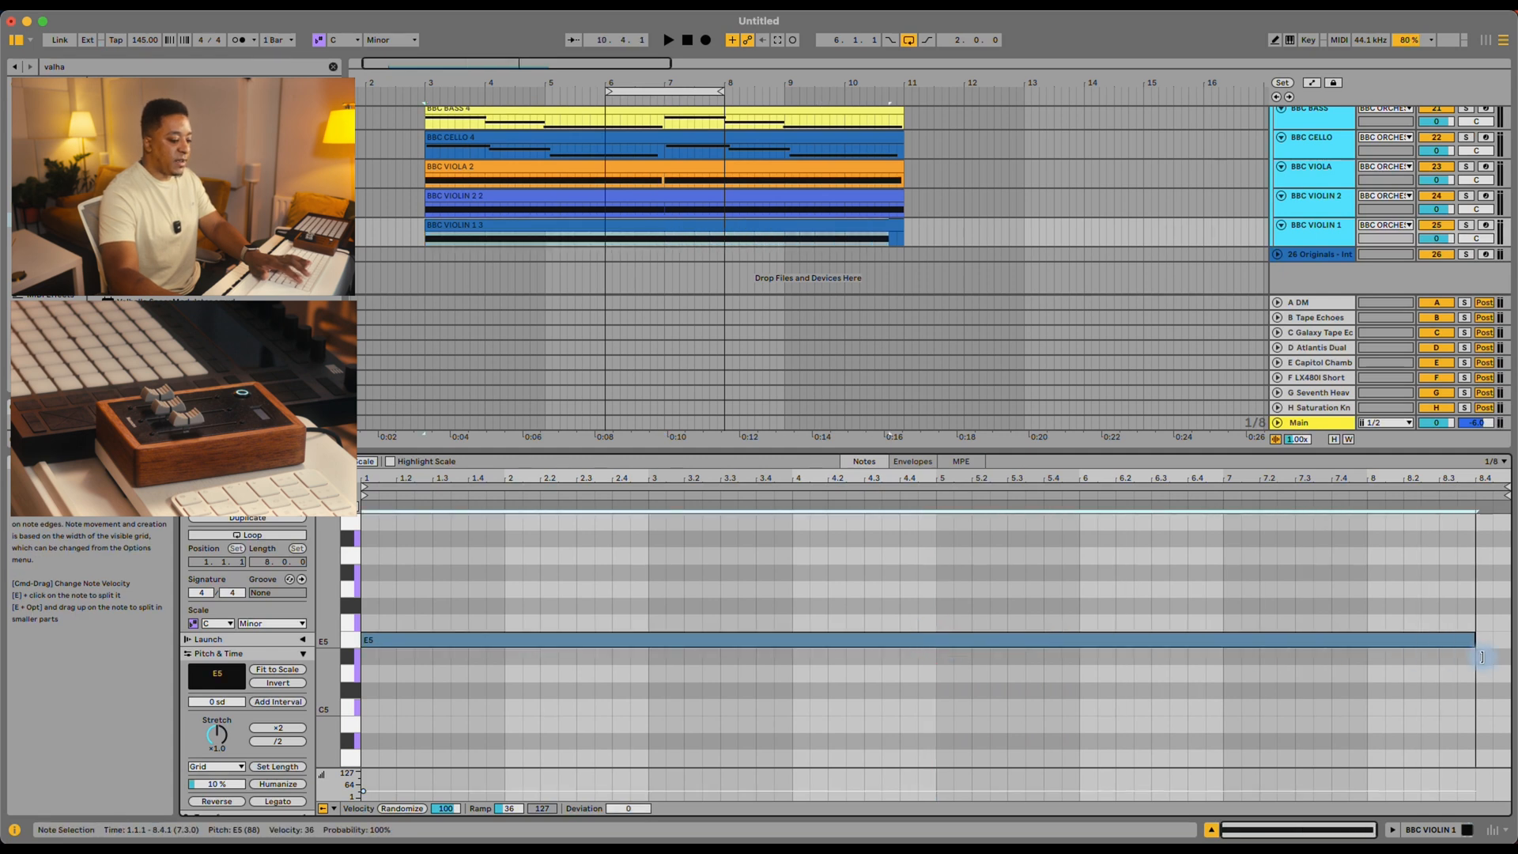
Step: Delete the second E4 note in the BBC VIOLIN 2 clip and extend the first E4 to the clip's end
click(654, 192)
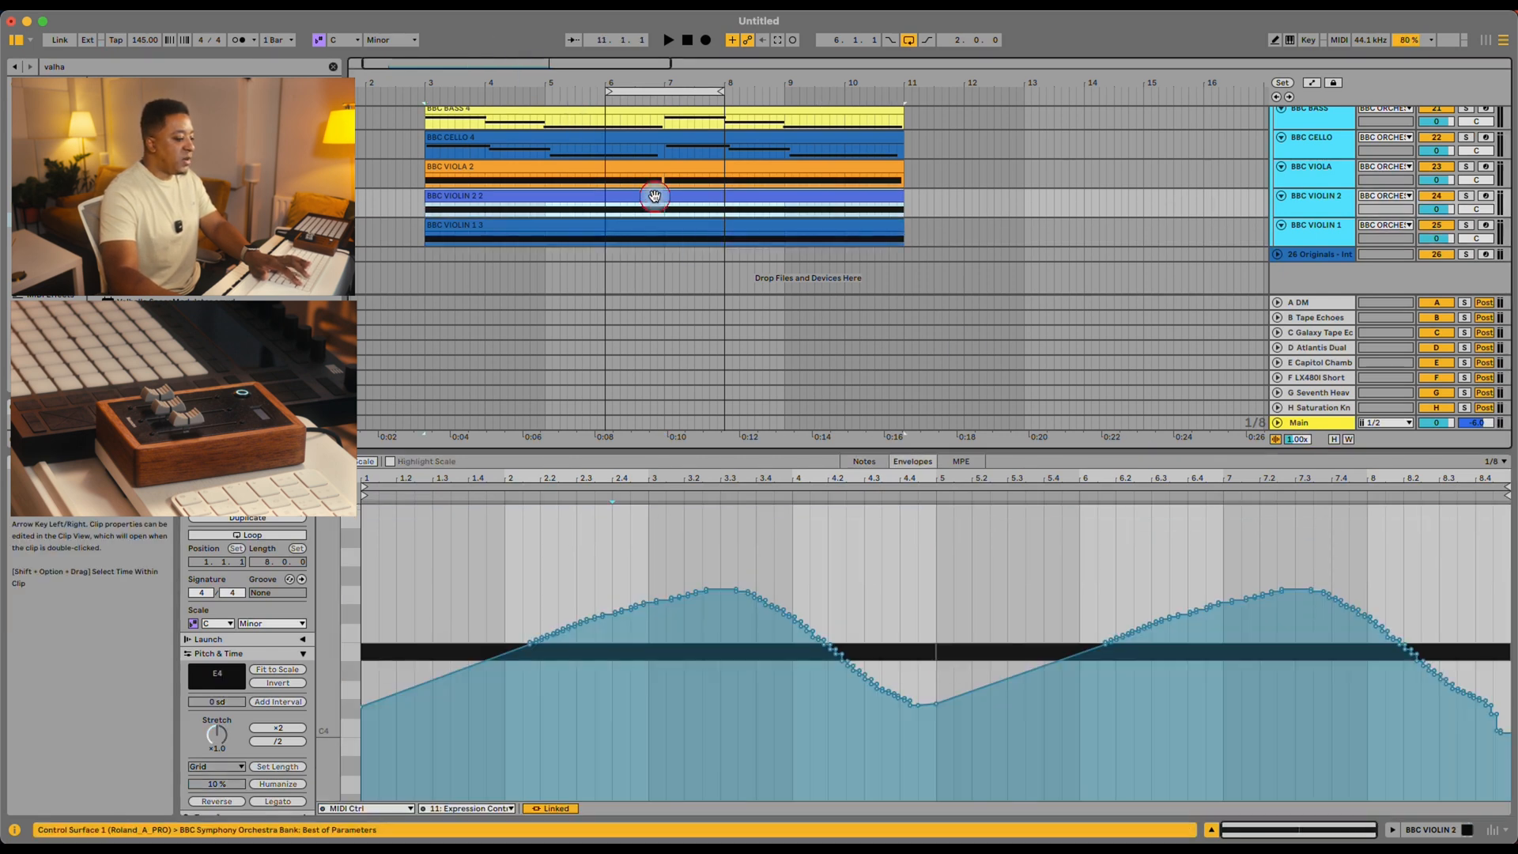
click(865, 460)
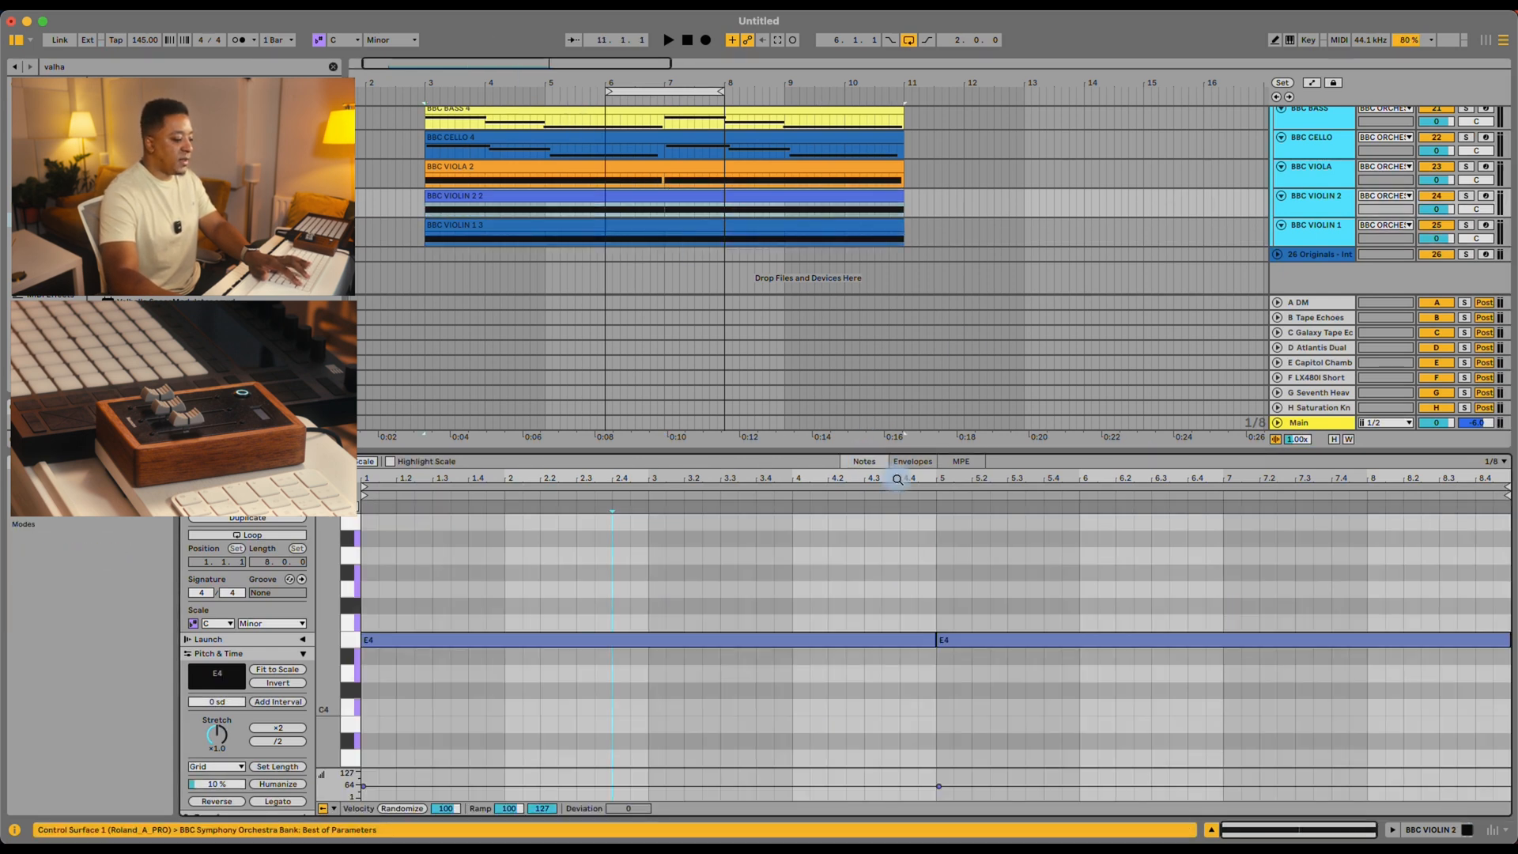
click(973, 638)
key(Delete)
click(933, 642)
drag(933, 639, 1507, 682)
click(1481, 688)
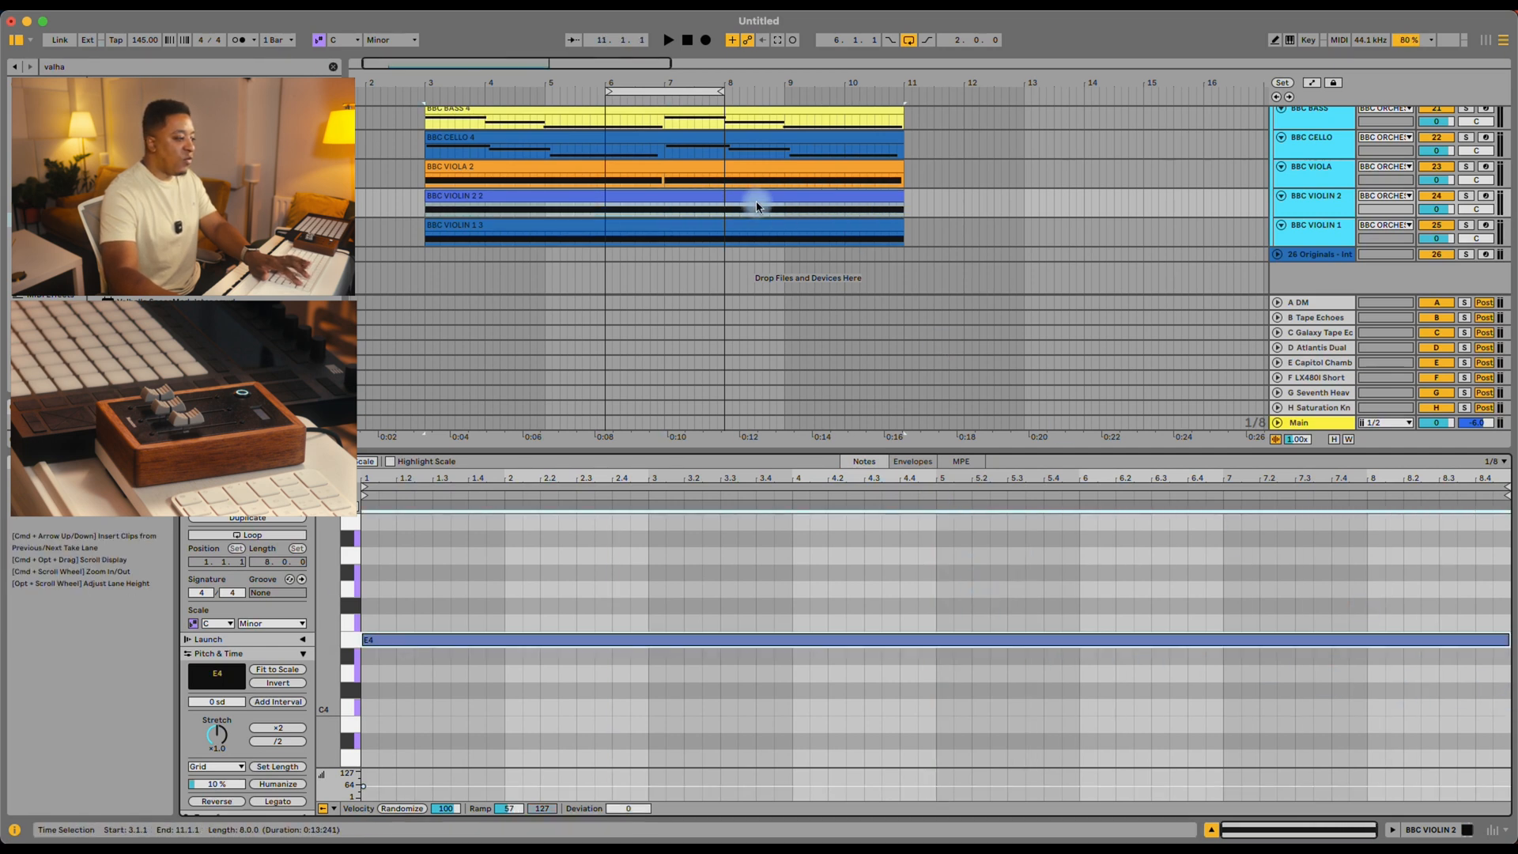
Step: Delete the second E3 note in the BBC VIOLA clip and extend the first E3 to the clip's end
click(696, 169)
click(864, 462)
click(959, 638)
key(Delete)
drag(927, 640, 1506, 642)
Step: Play back the strings with the sustained notes and turn on clip looping for the BBC VIOLA clip
key(space)
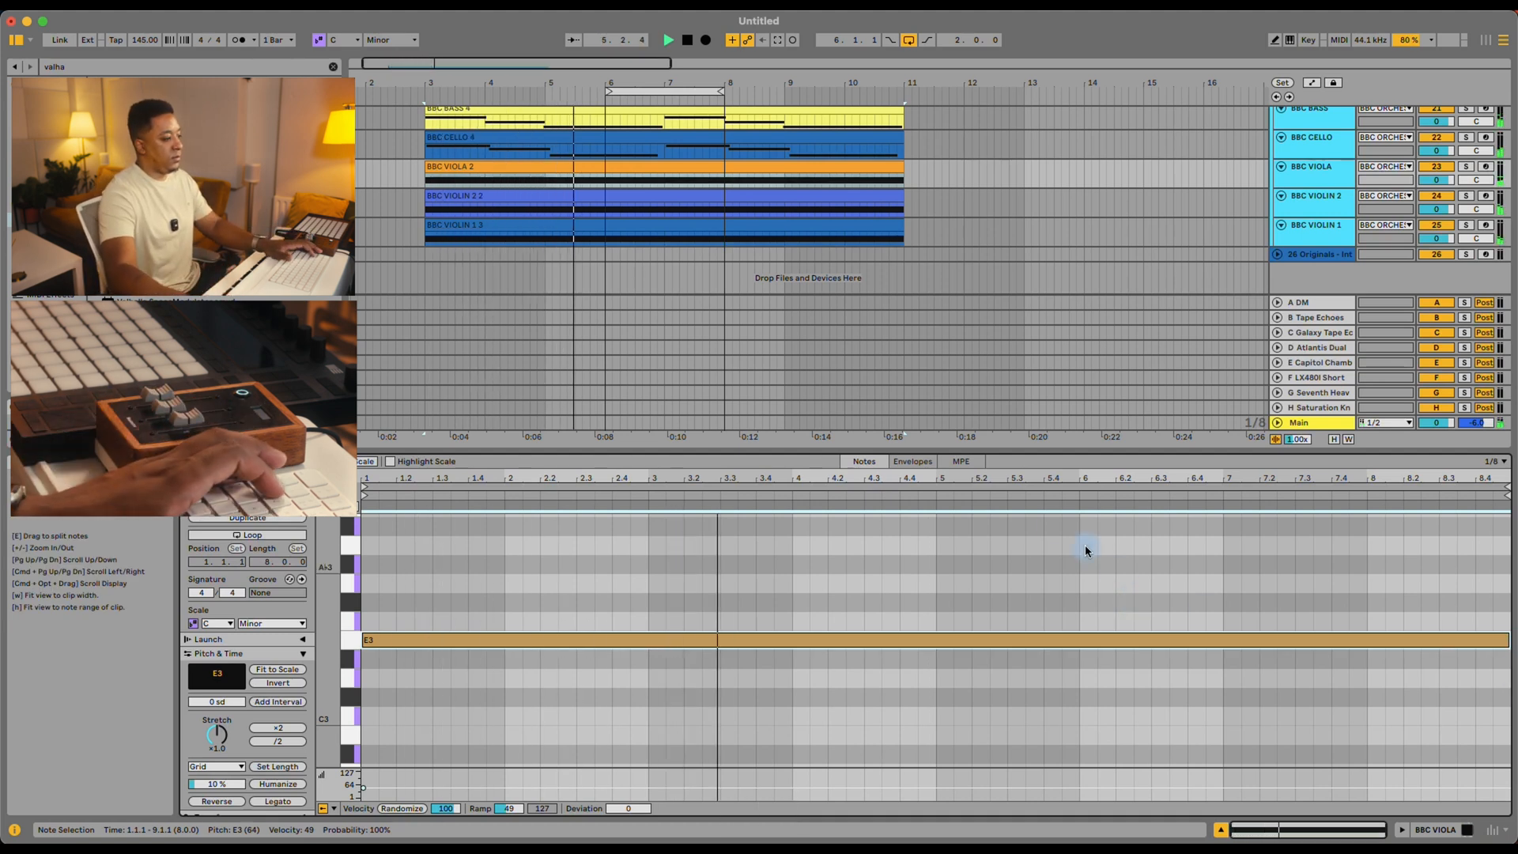
key(super+l)
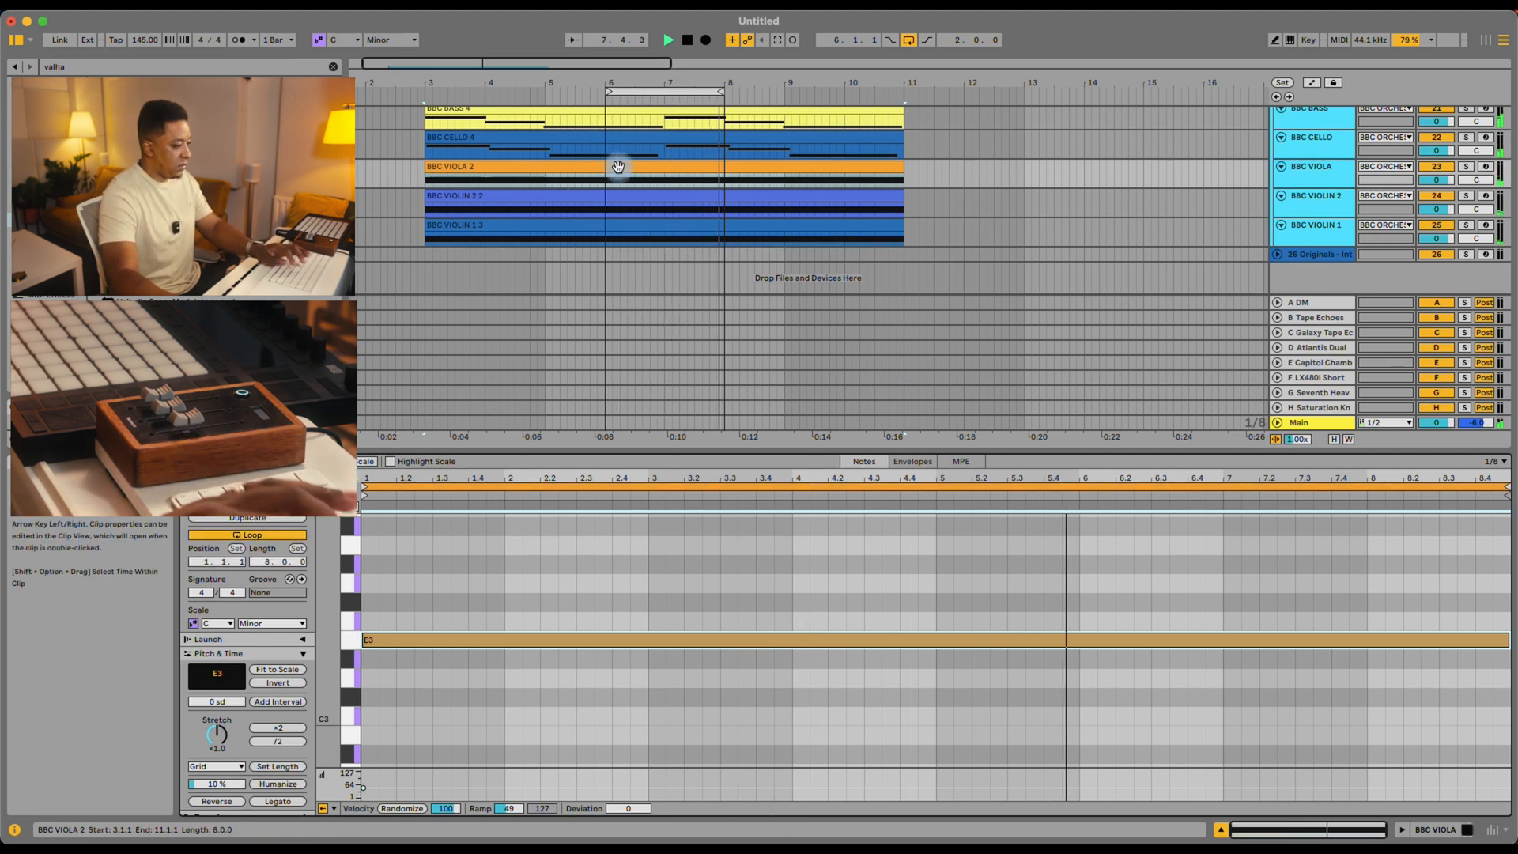
key(space)
Step: In the BBC CELLO clip, extend the first A2 note past 5.1 and the last A2 note to the clip's end
click(662, 138)
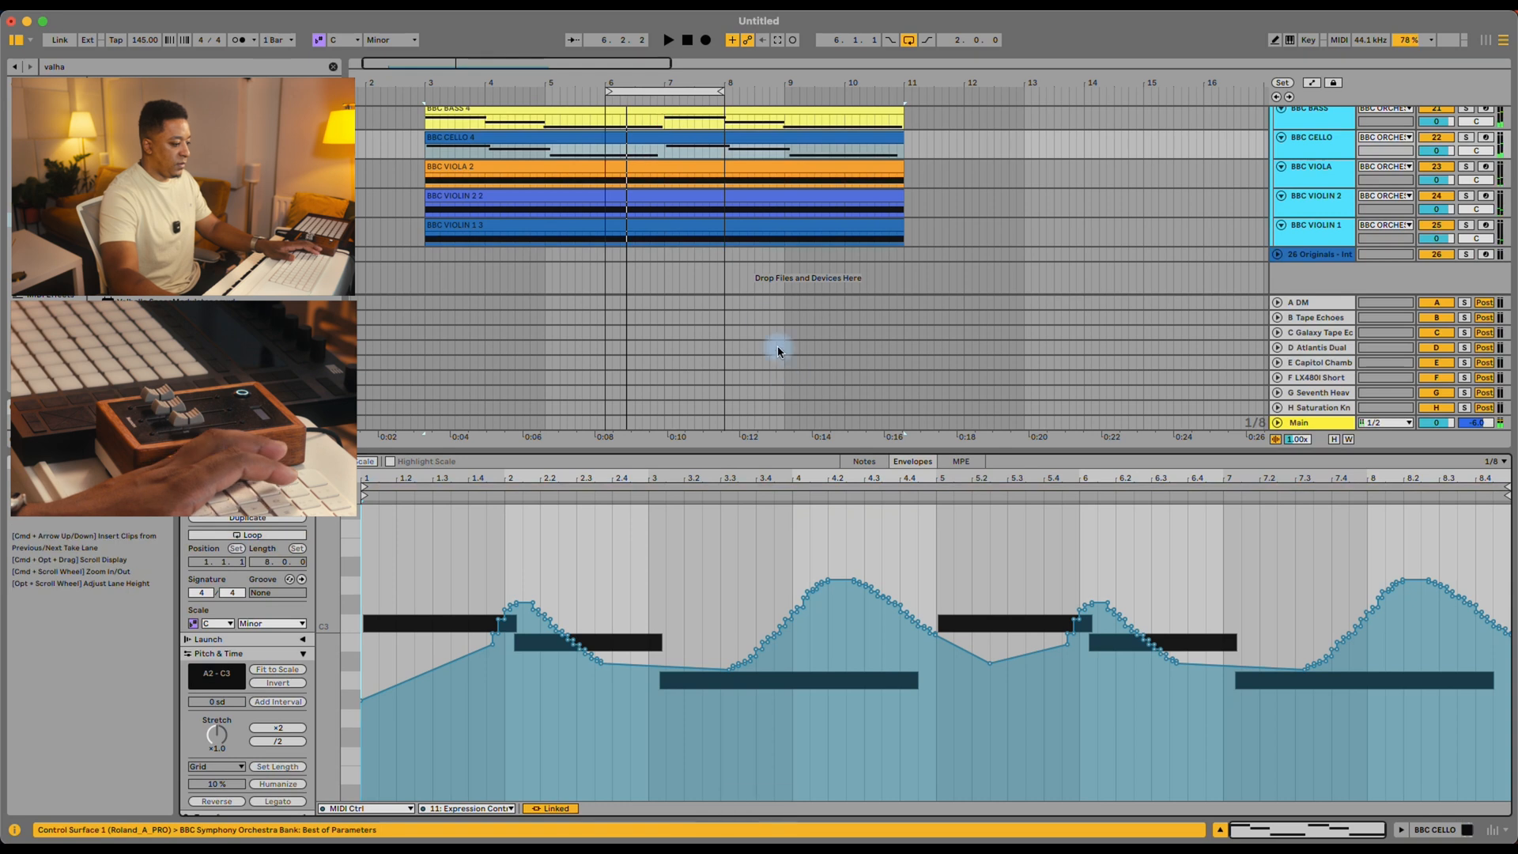
click(864, 461)
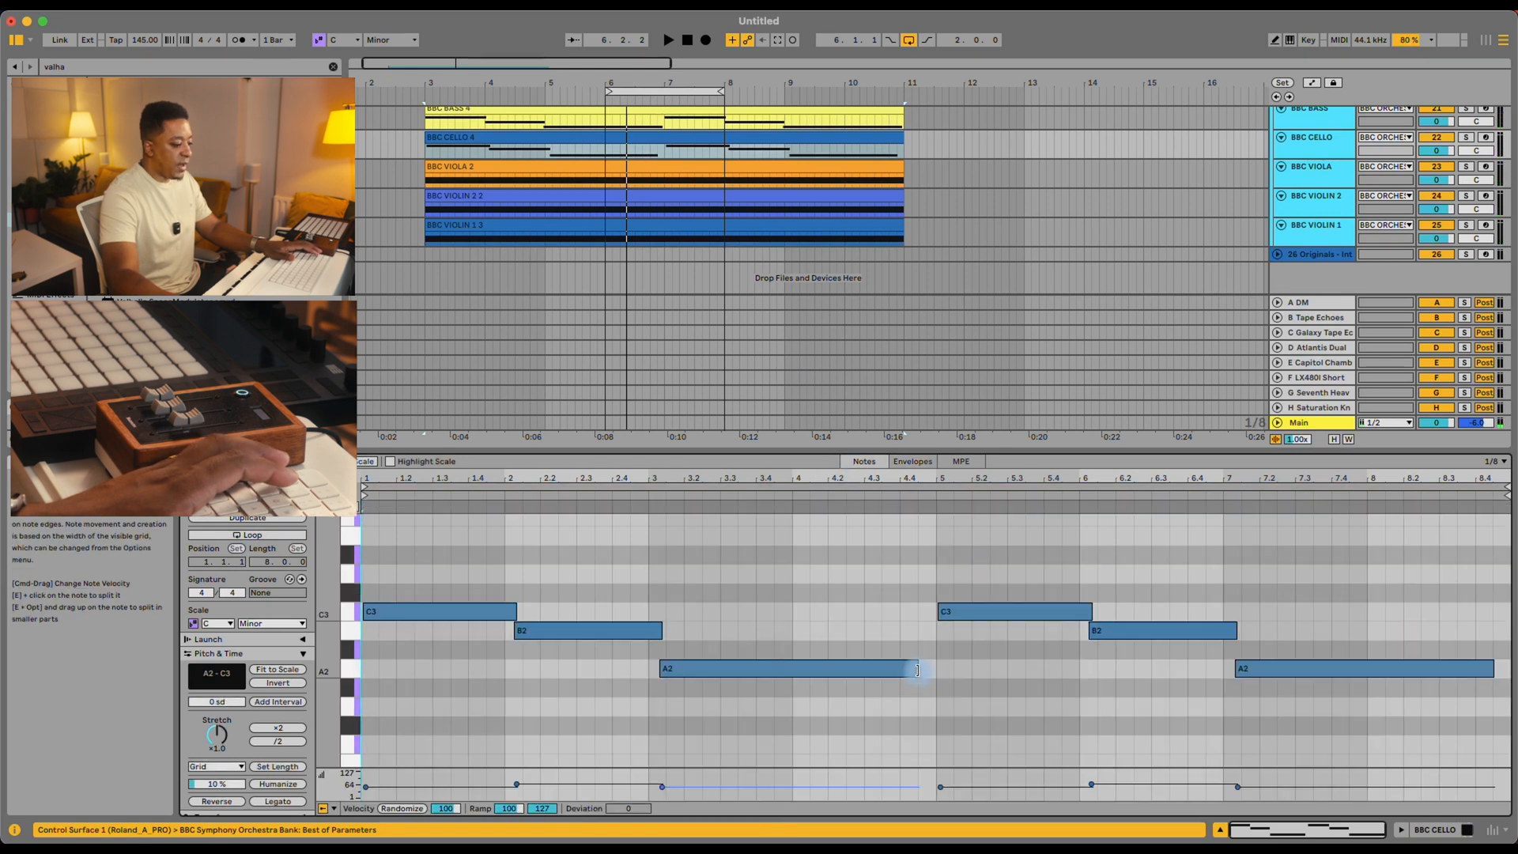
drag(917, 670, 945, 673)
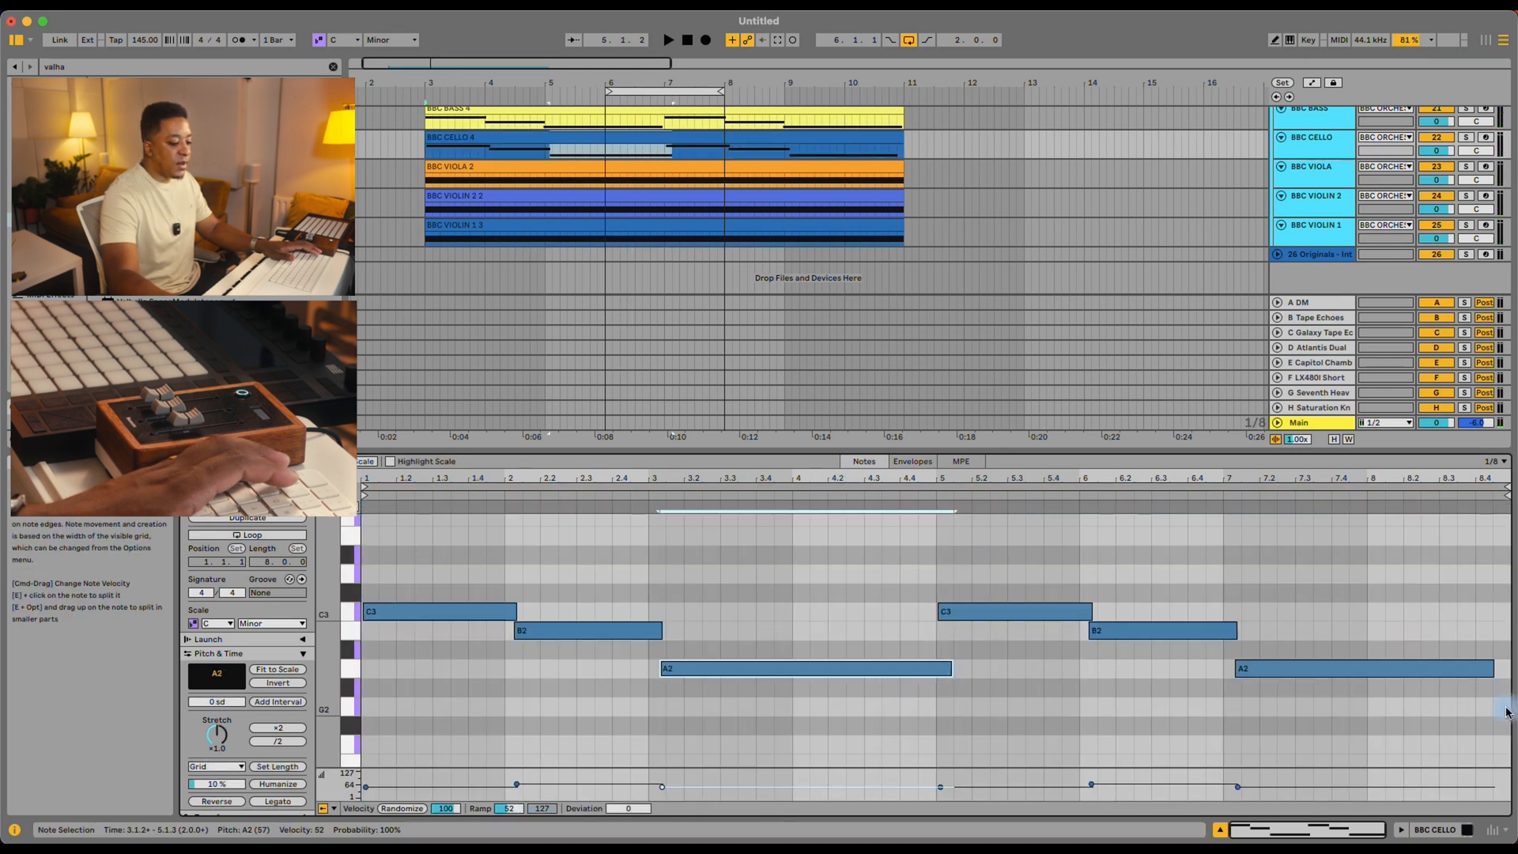
drag(1493, 670, 1508, 669)
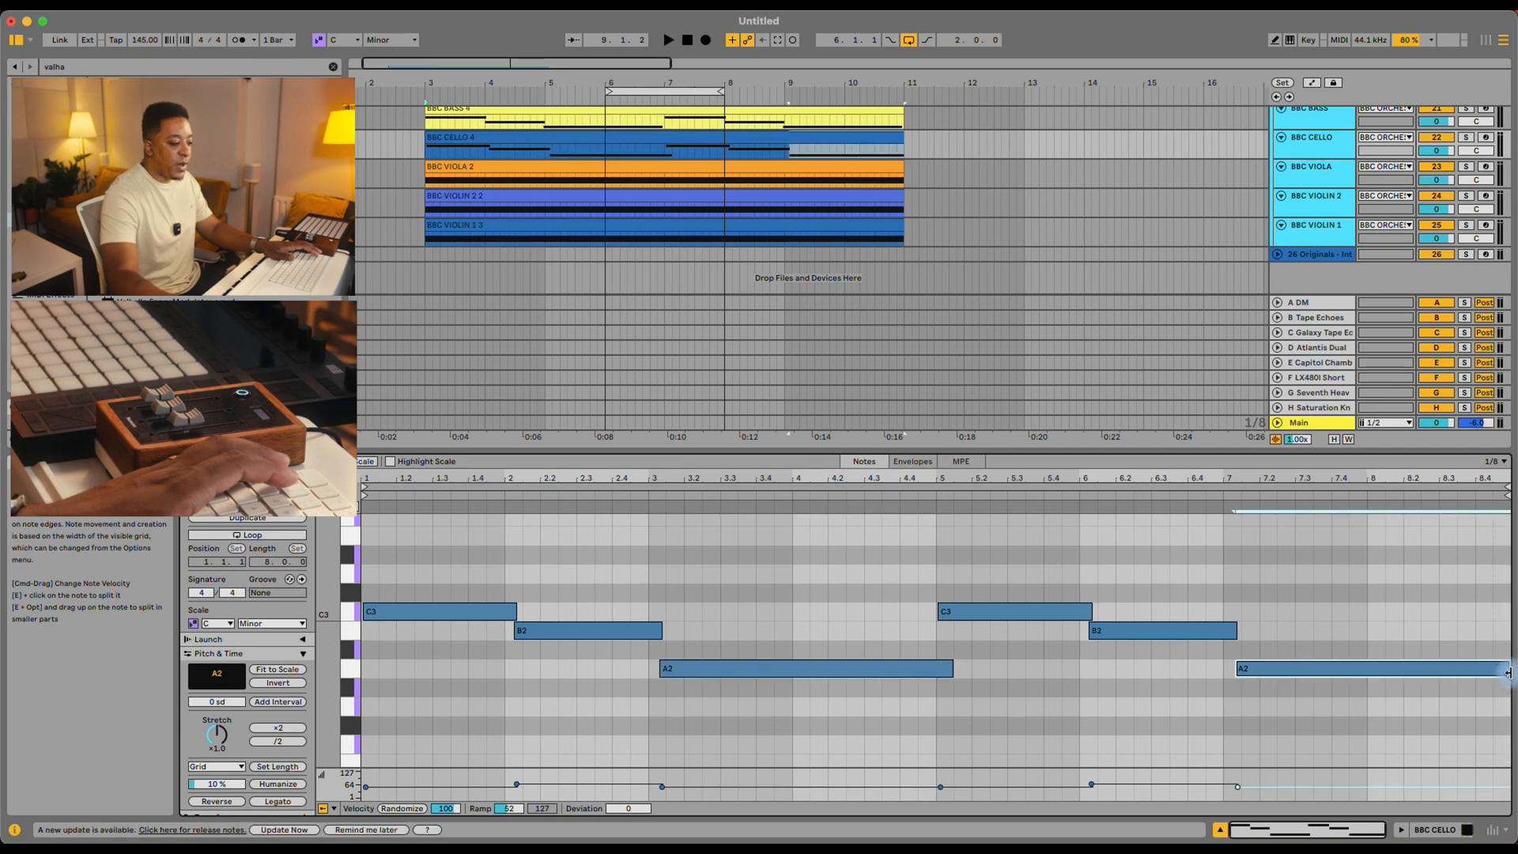
Step: In the BBC BASS clip, extend the first F1 note slightly past bar 5 to overlap the following A1
scroll(650, 150, up, 2)
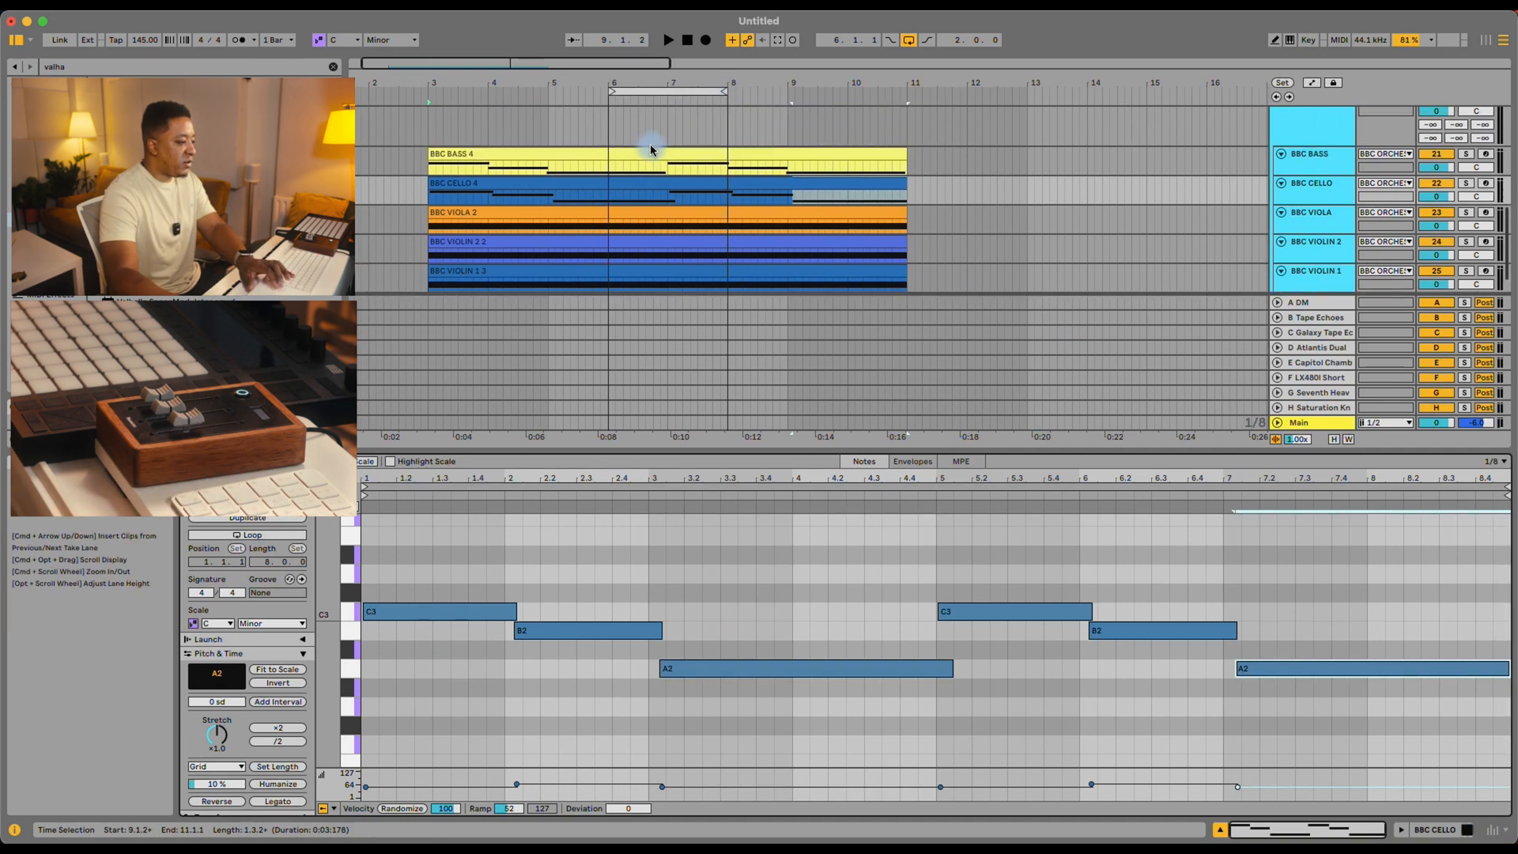
click(651, 154)
click(864, 461)
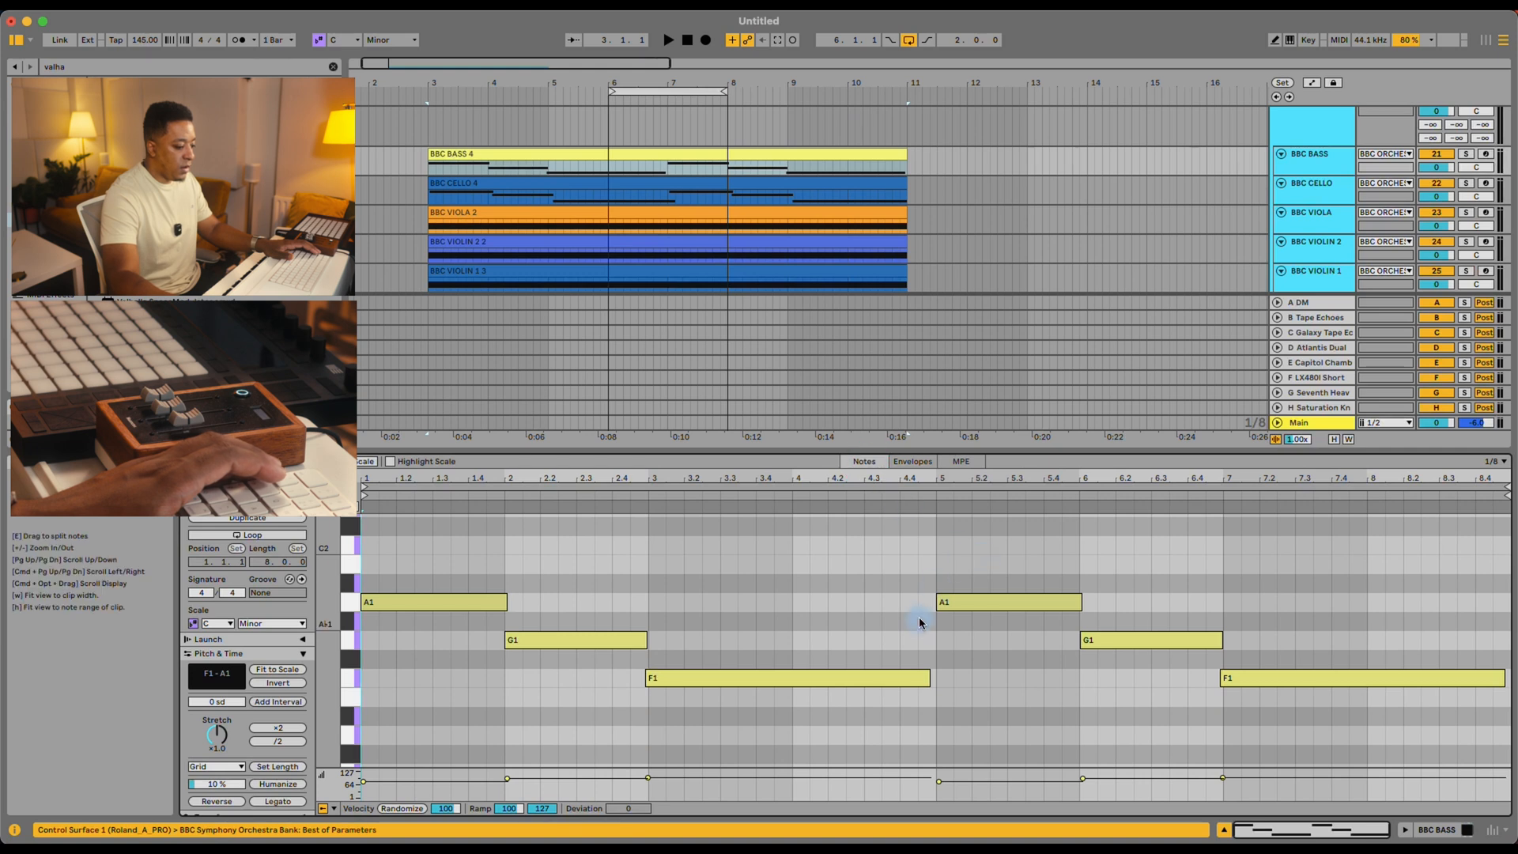
drag(927, 677, 949, 677)
Step: Set the arrangement loop to bars 3 to 11 and play back the strings from 3.1.1
key(space)
click(982, 638)
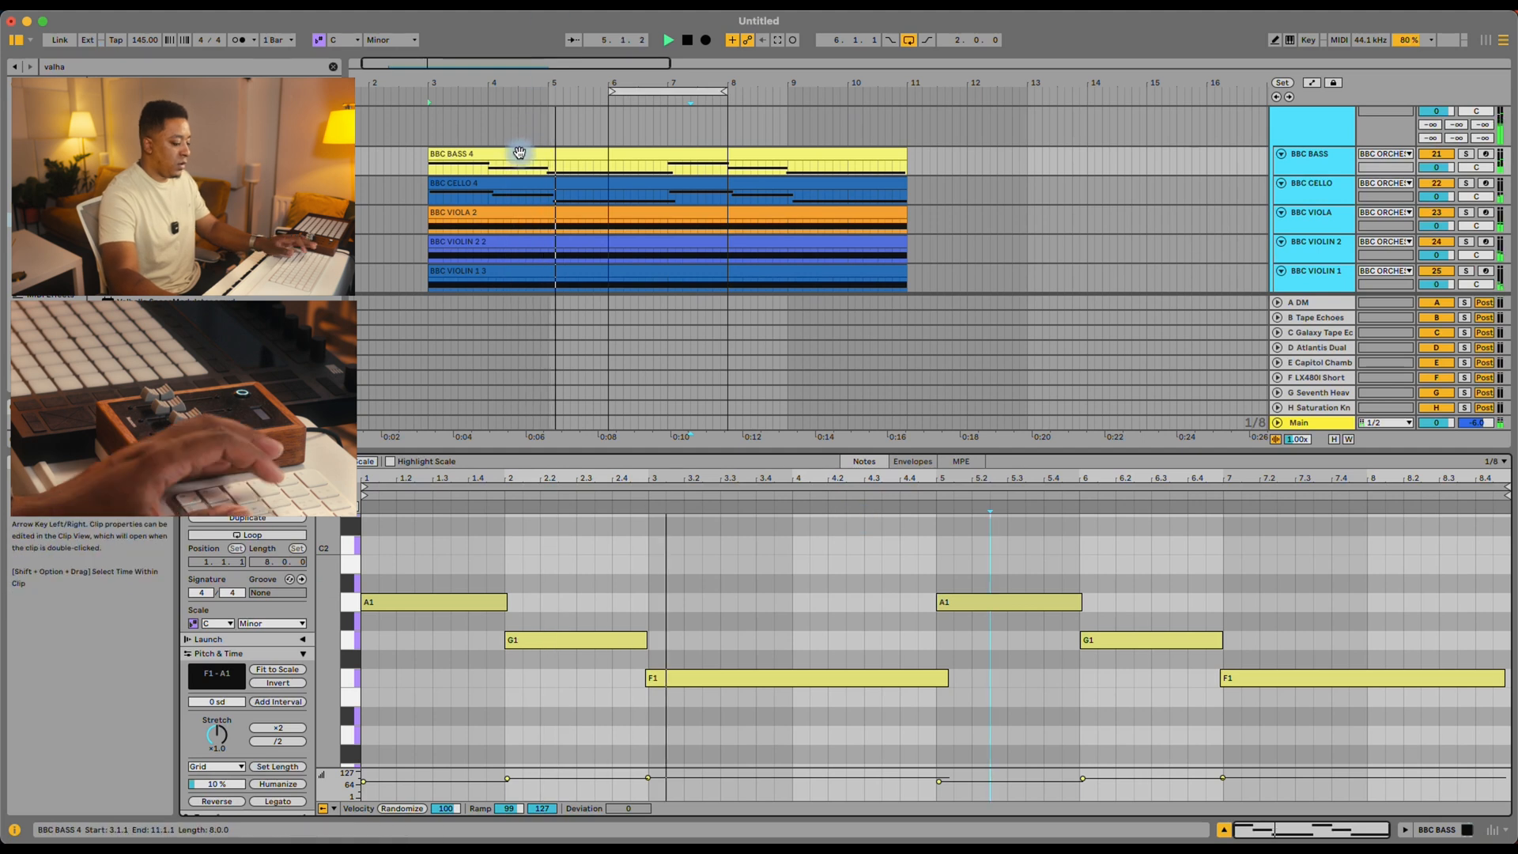
key(super+l)
click(431, 168)
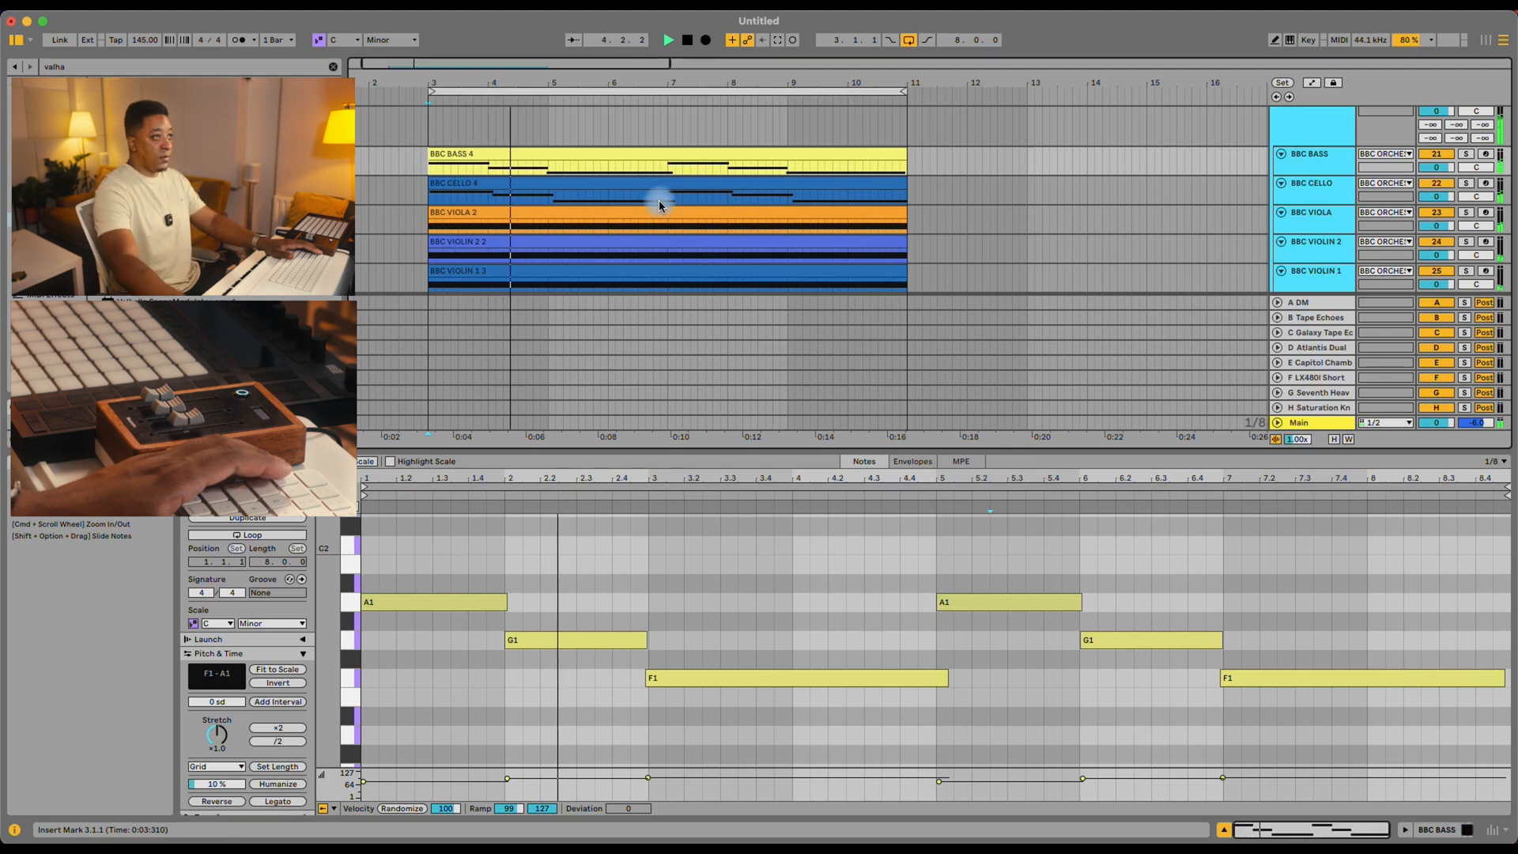
scroll(667, 207, left, 2)
scroll(667, 207, down, 1)
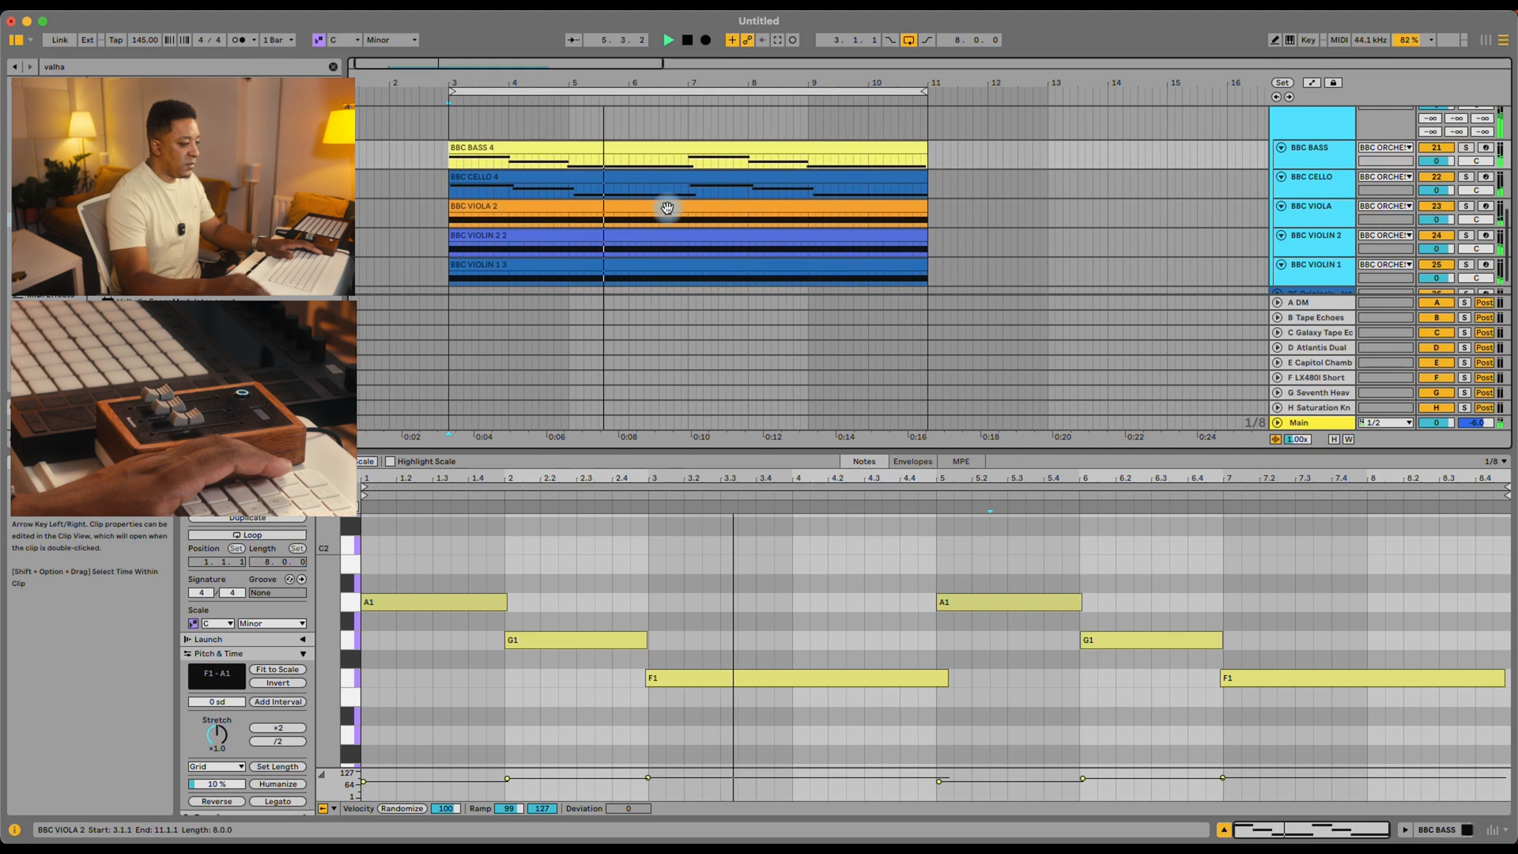
scroll(668, 207, left, 2)
scroll(668, 207, down, 1)
key(space)
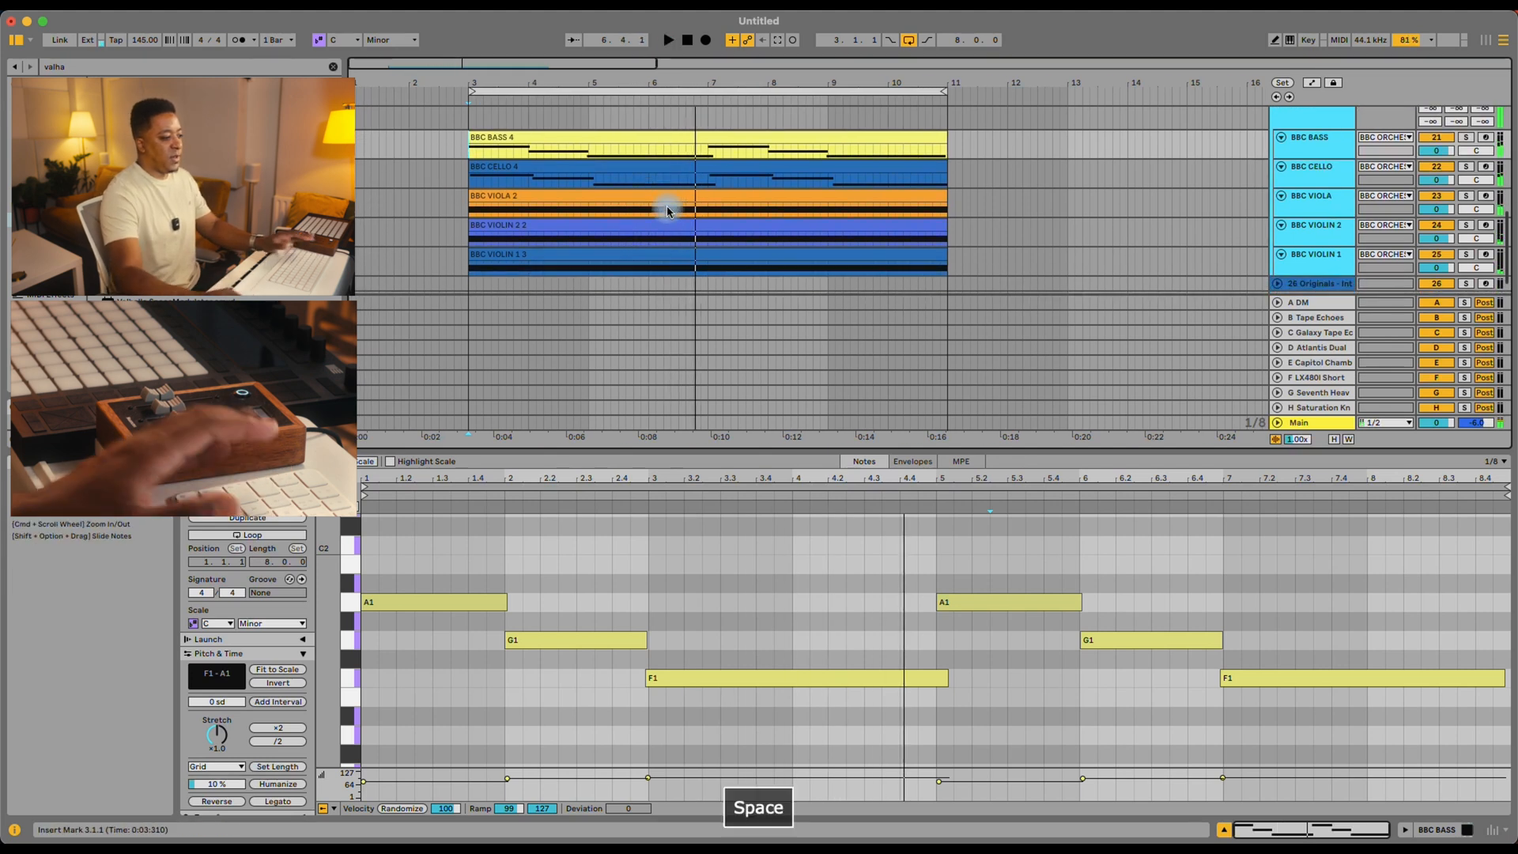
Step: Select the BBC ORCHESTRA group, show its devices, and open the ValhallaVintageVerb window
scroll(892, 136, up, 1)
click(861, 348)
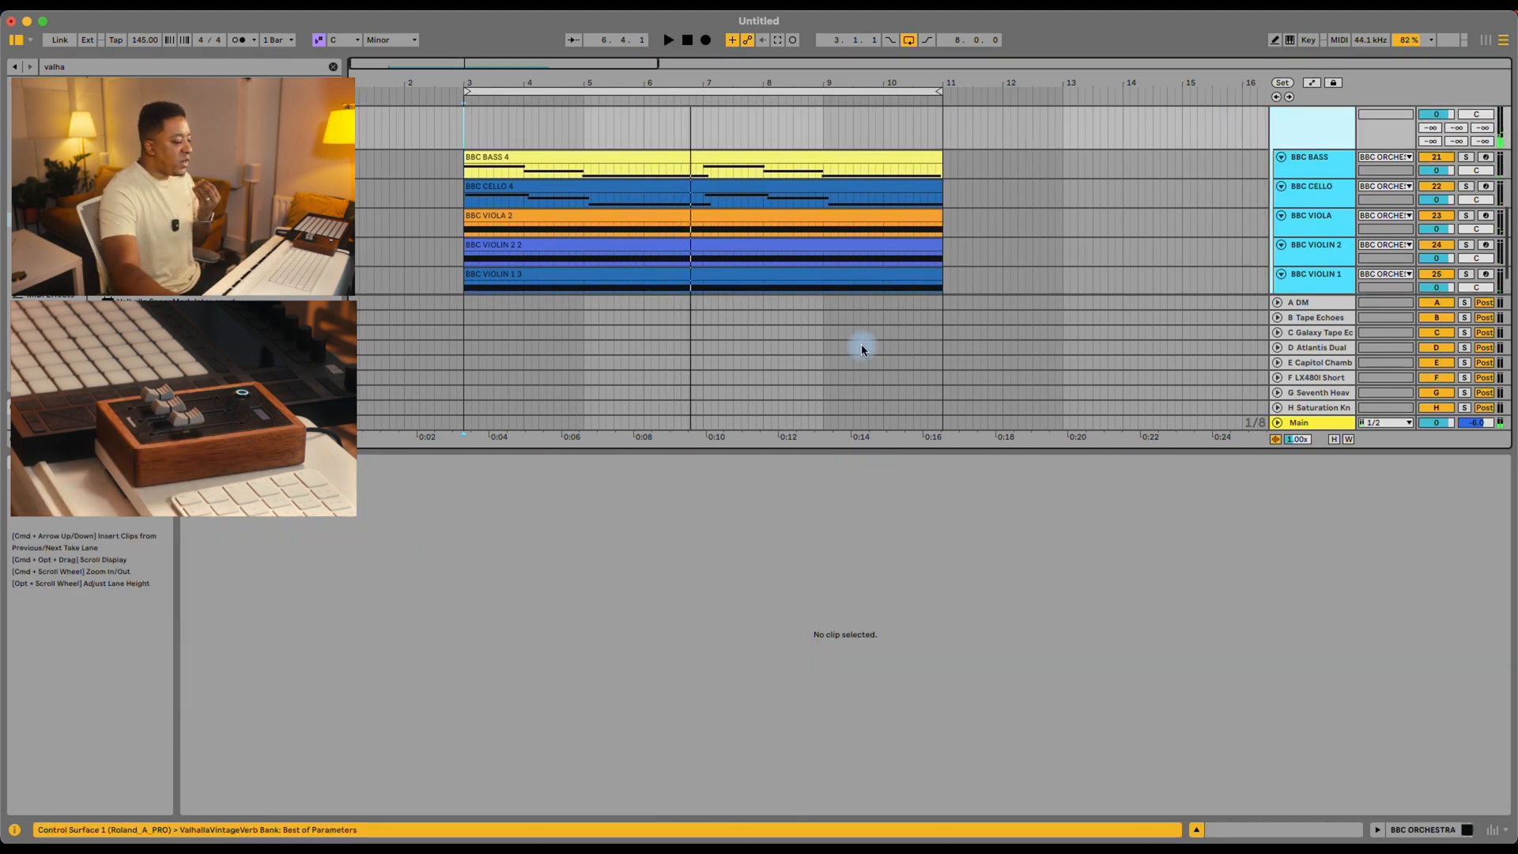
scroll(1097, 235, up, 3)
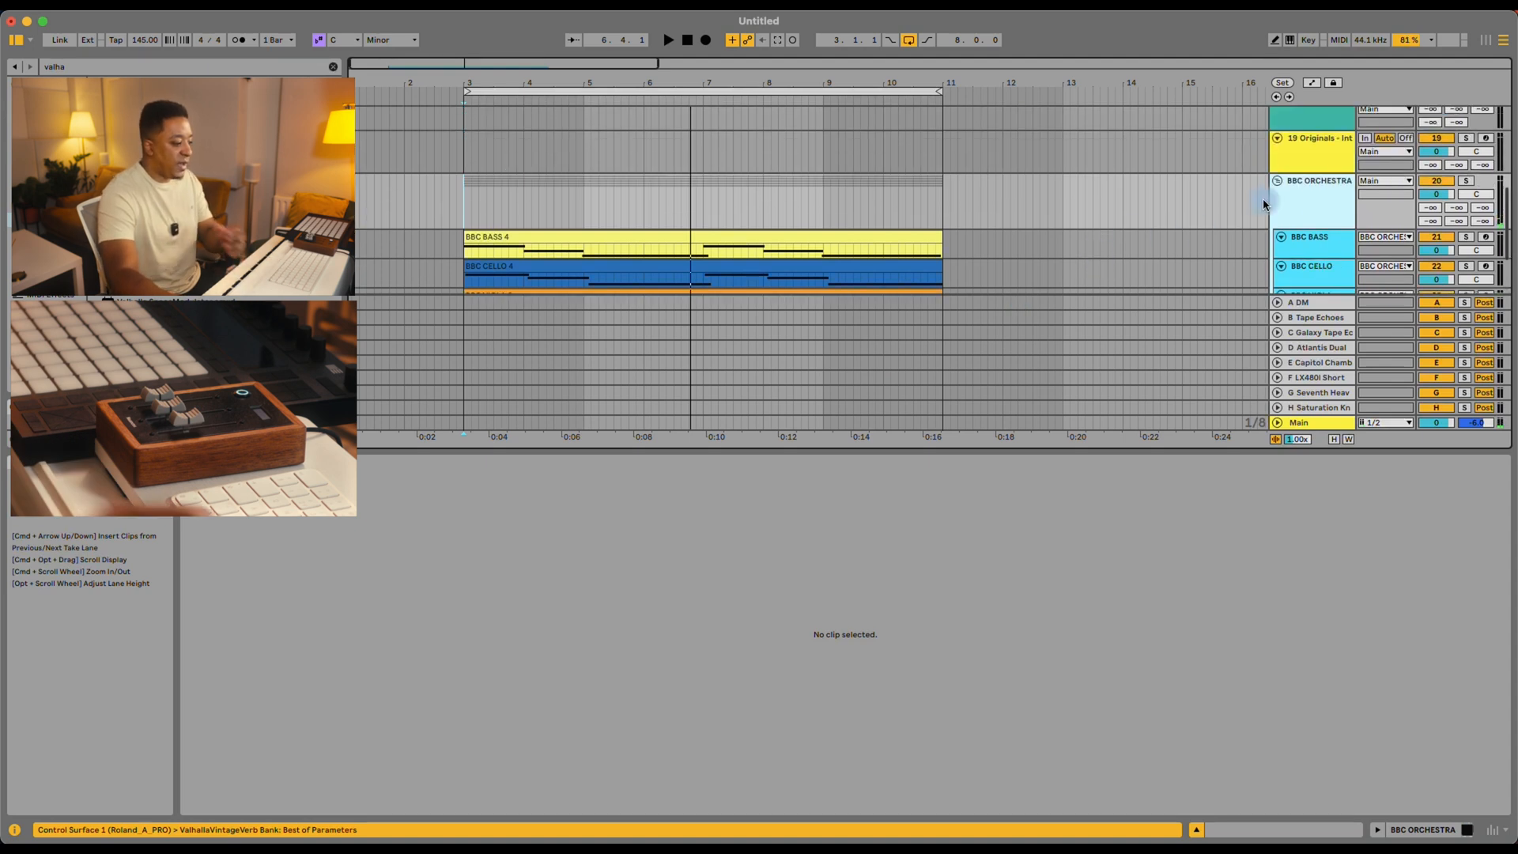
click(1226, 203)
click(1325, 205)
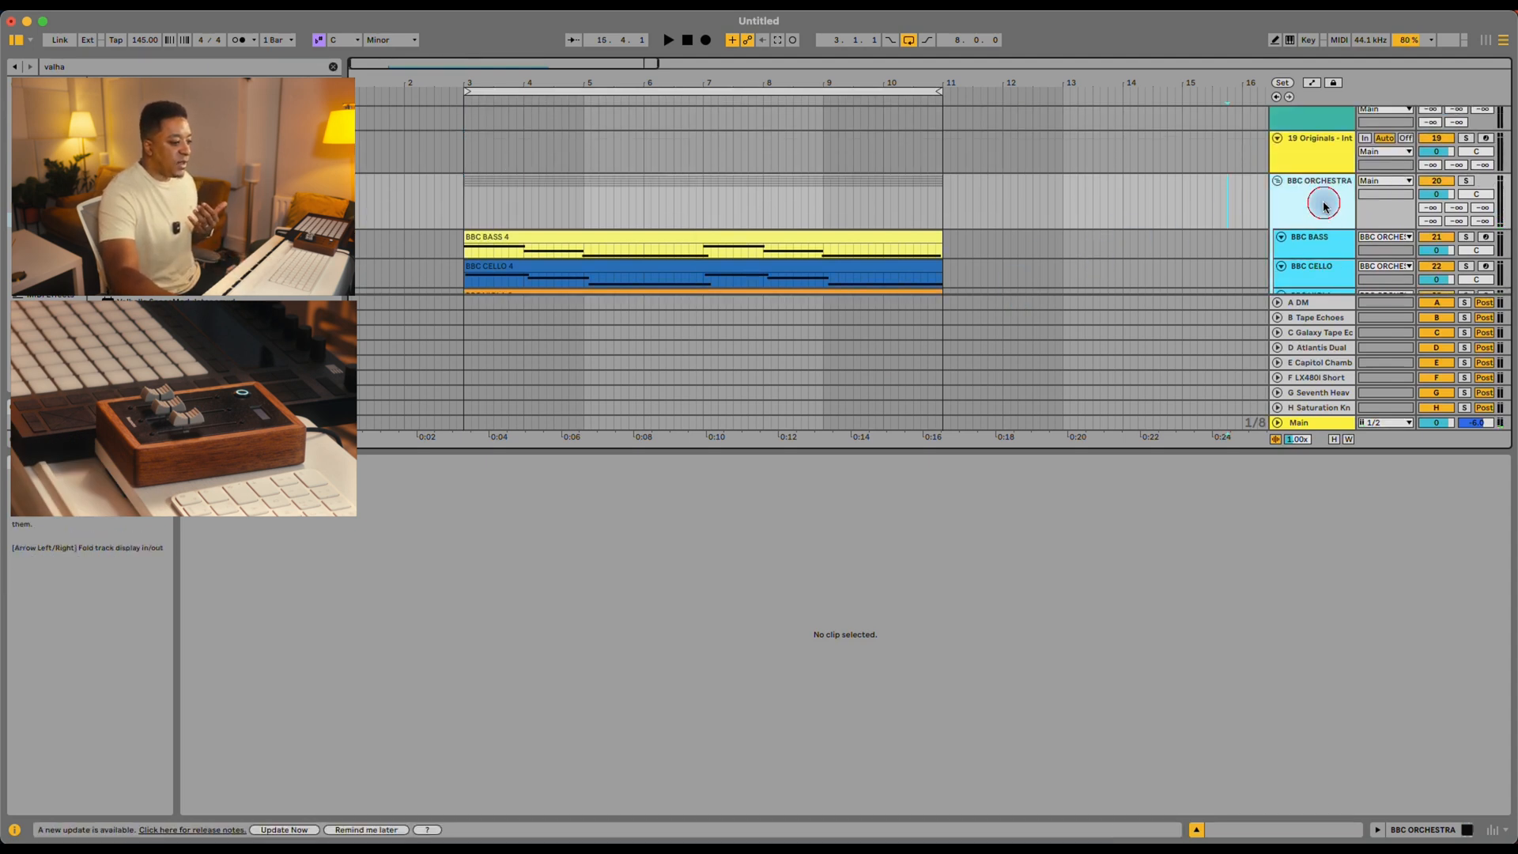
key(shift+Tab)
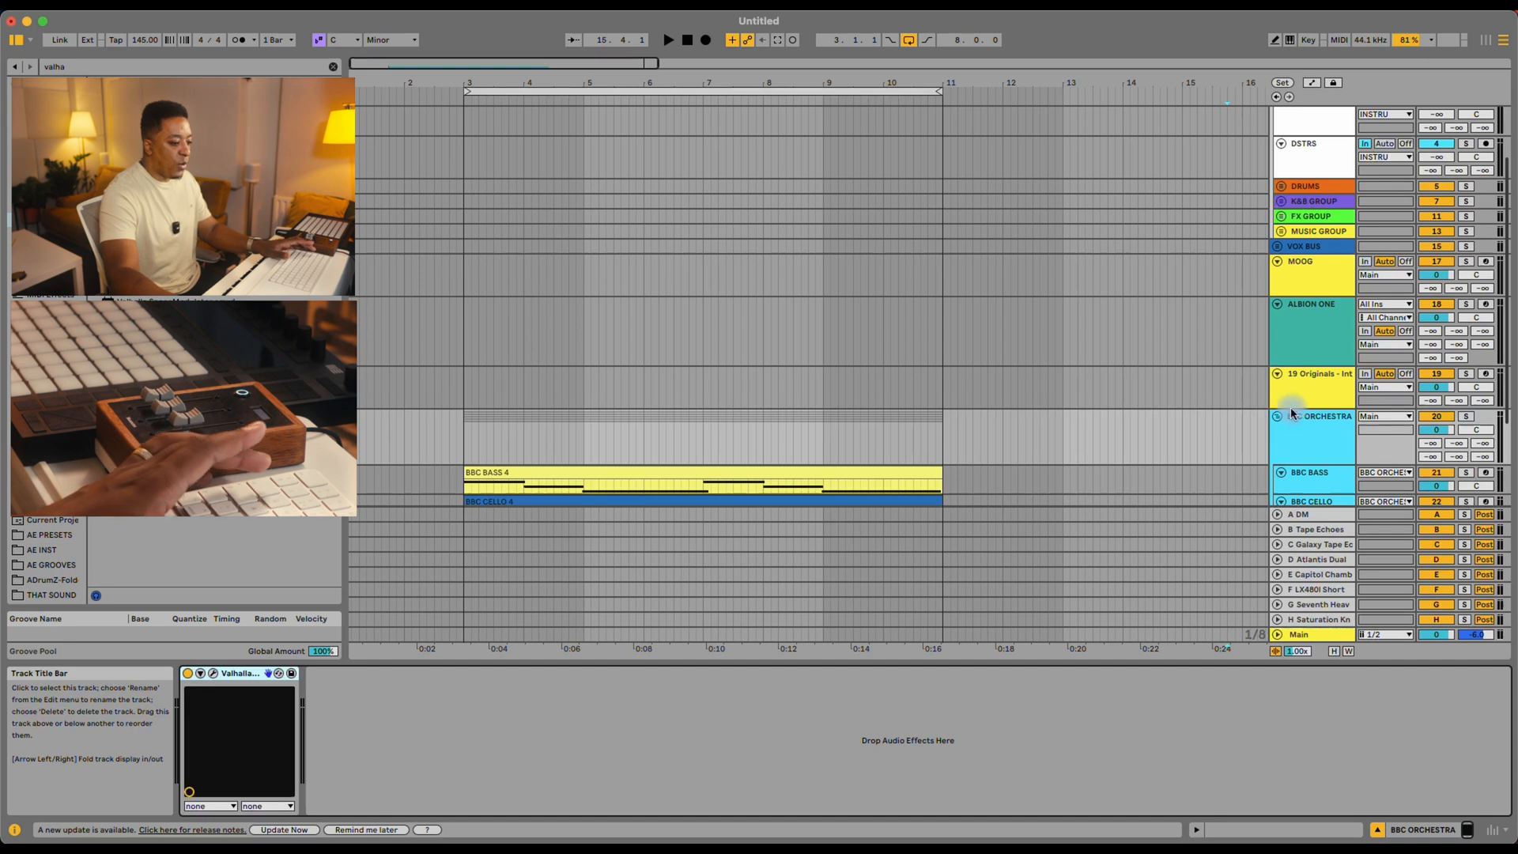
click(1301, 428)
scroll(1112, 413, down, 4)
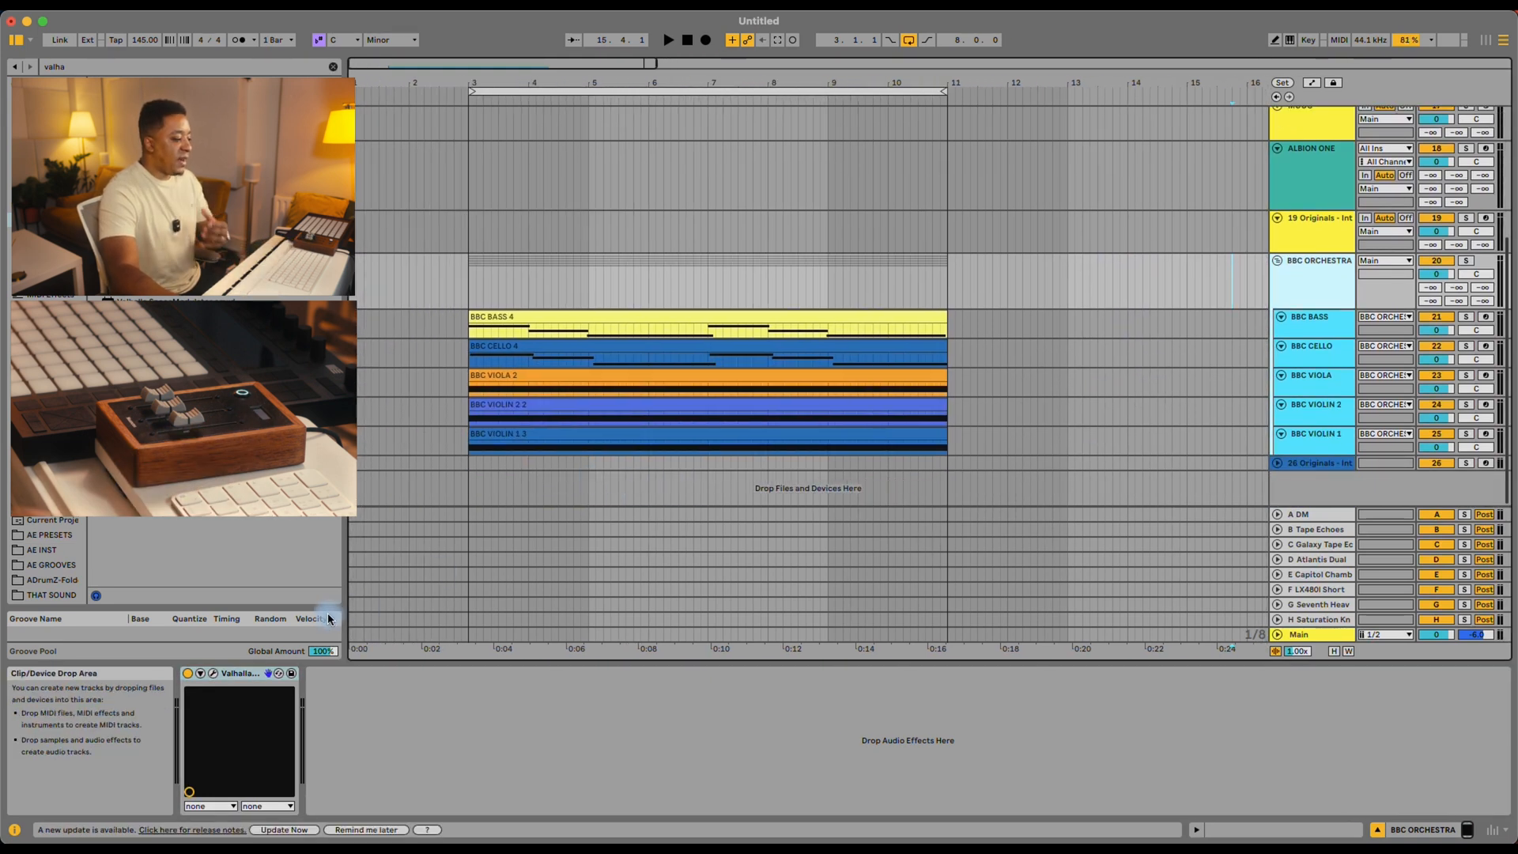
click(213, 673)
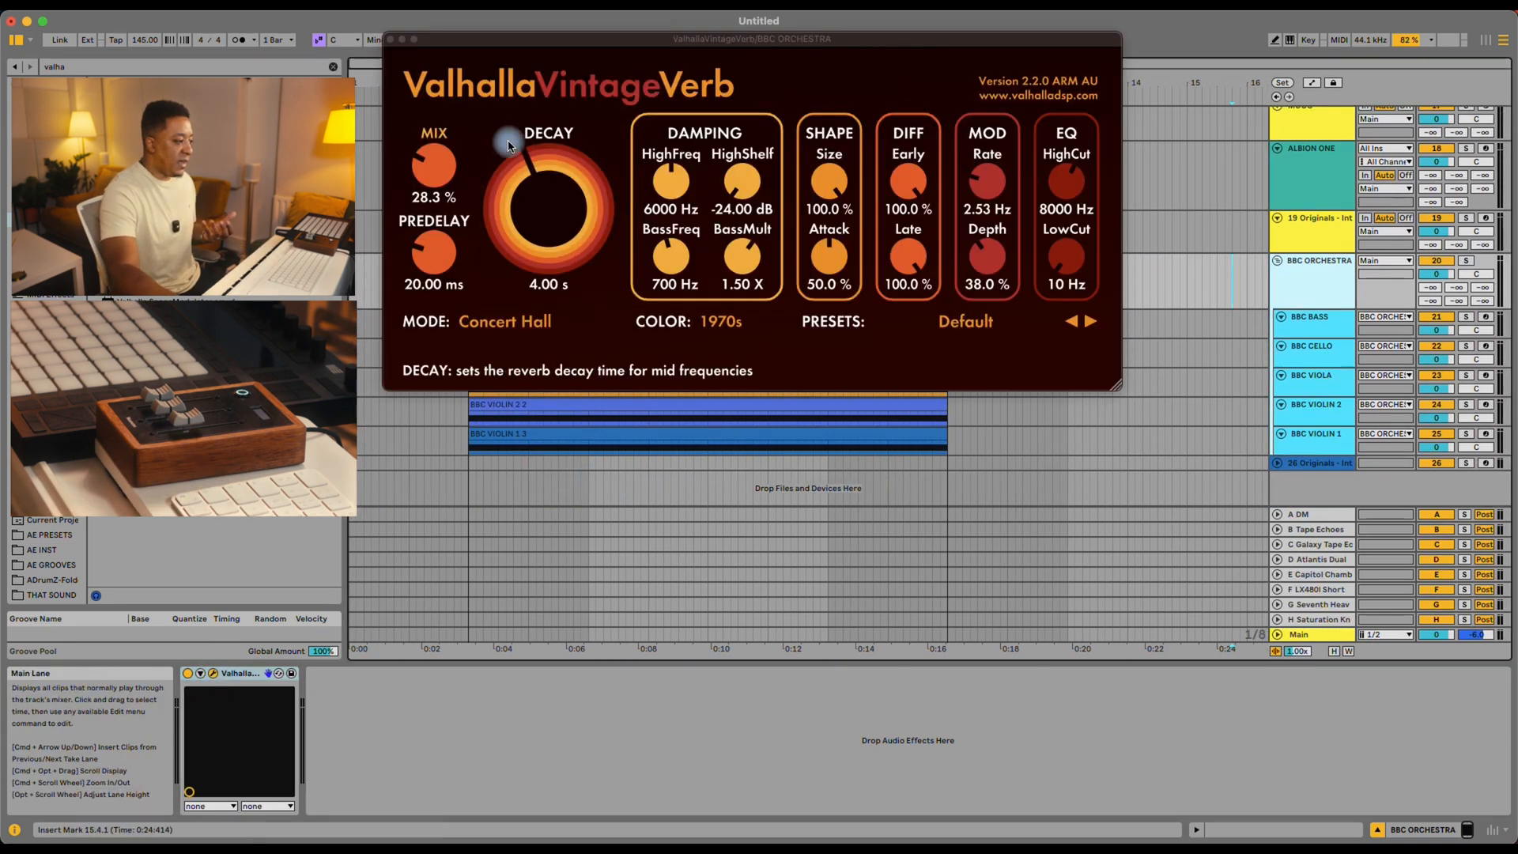
Step: Raise the reverb's EQ LowCut to 440 Hz, and reset it to 10 Hz
drag(1074, 265, 1083, 235)
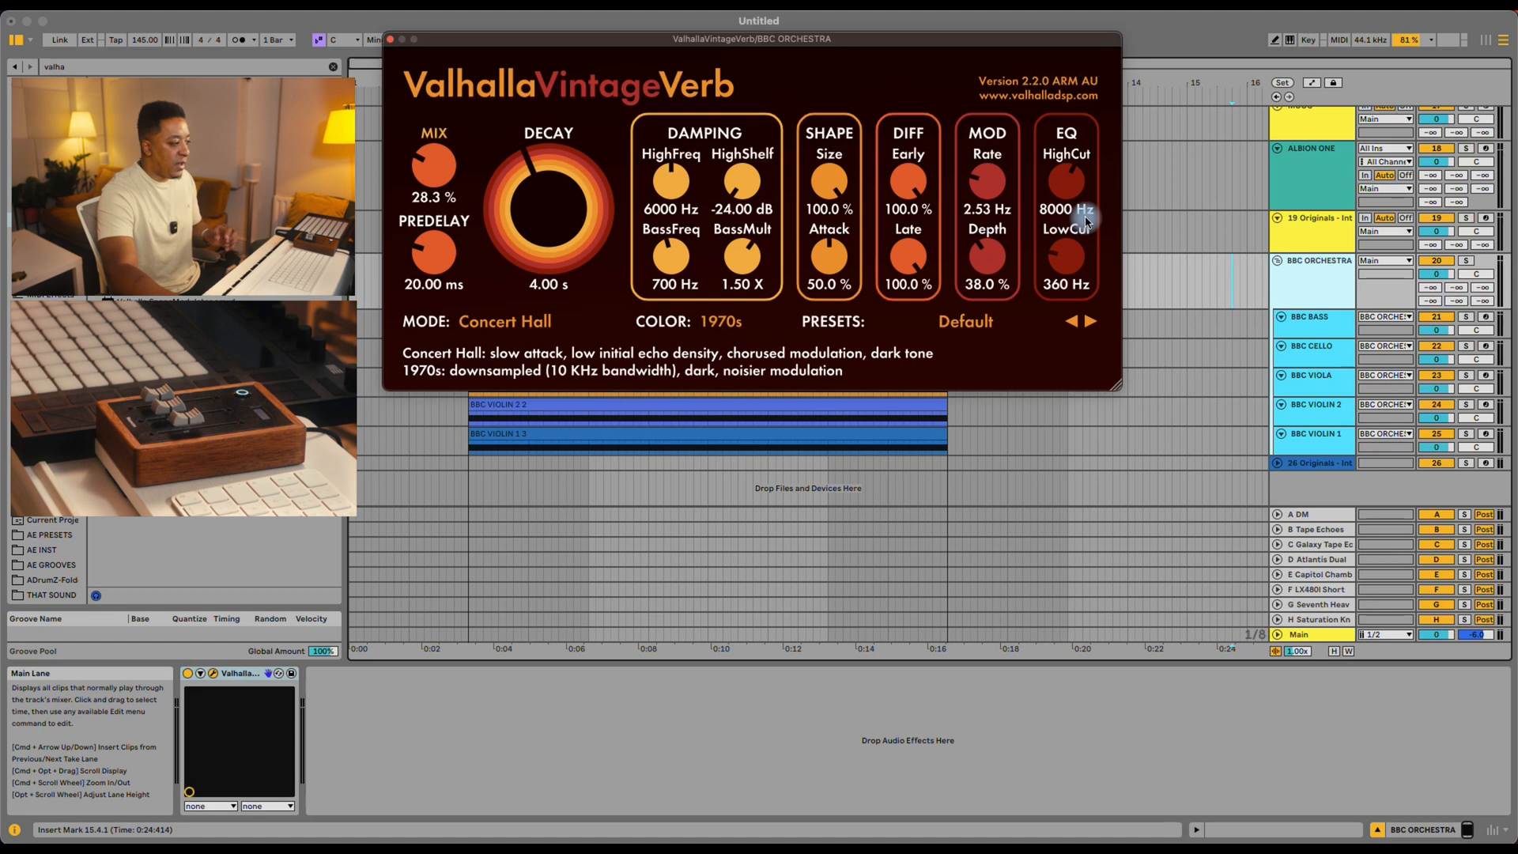
drag(1073, 274, 1073, 272)
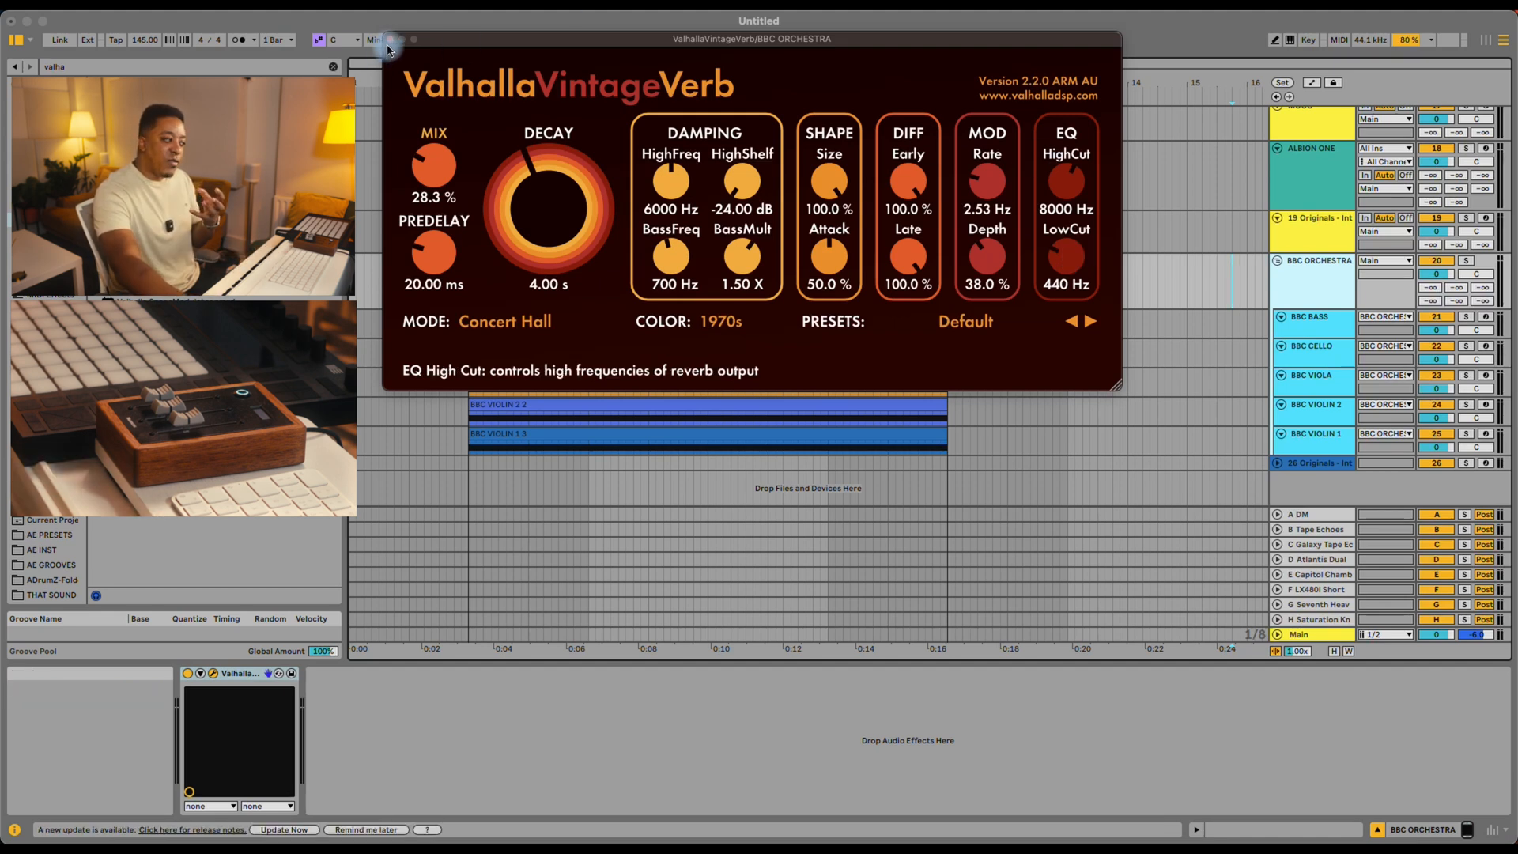
double_click(1067, 257)
Step: Play the strings from 3.1.1 and return to the BBC ORCHESTRA group's ValhallaVintageVerb settings
key(space)
click(467, 491)
key(space)
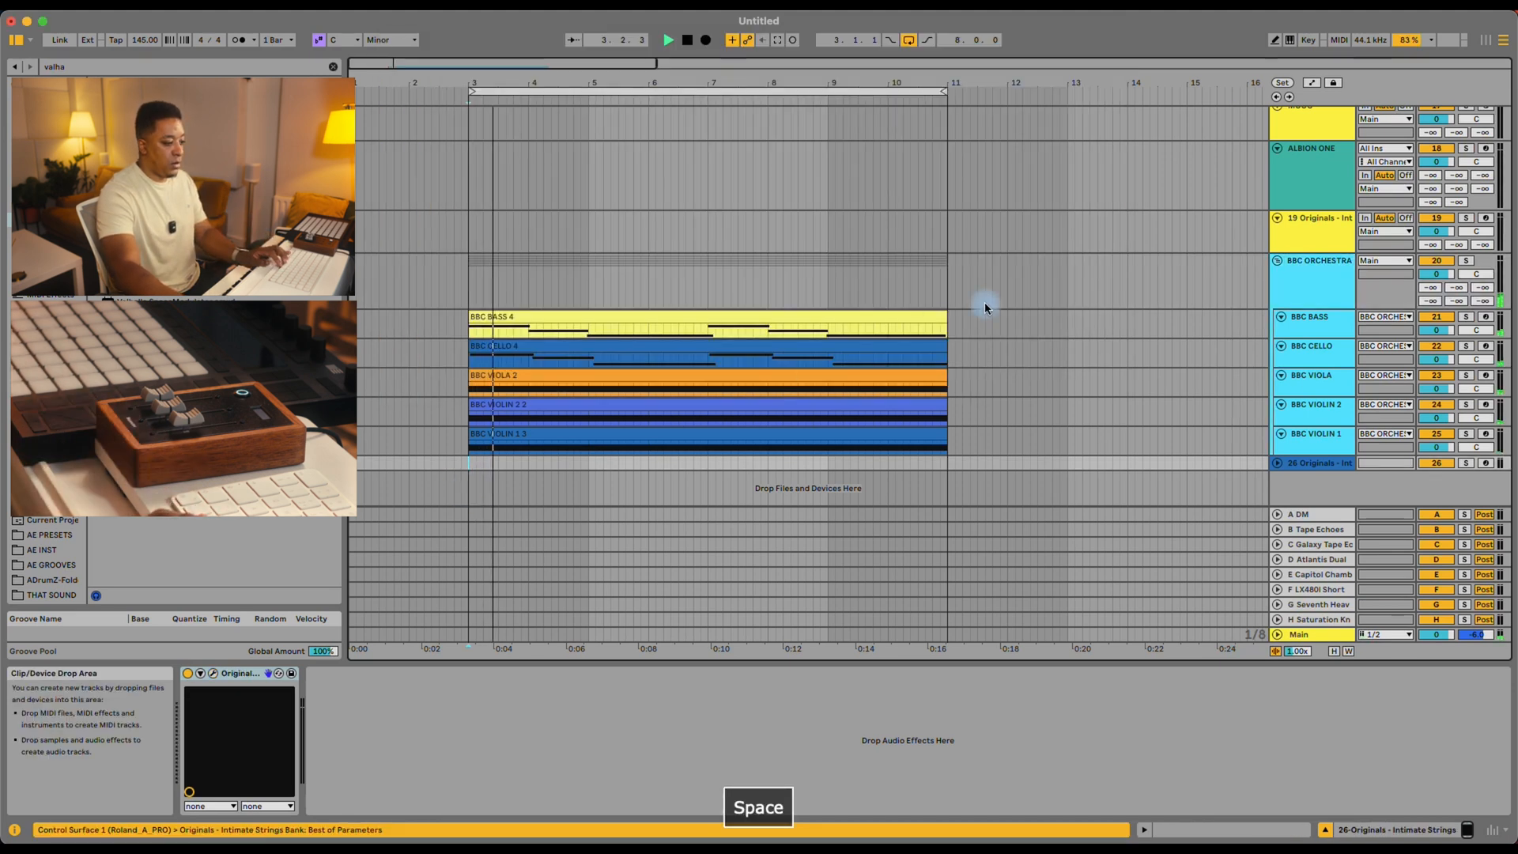
click(1333, 288)
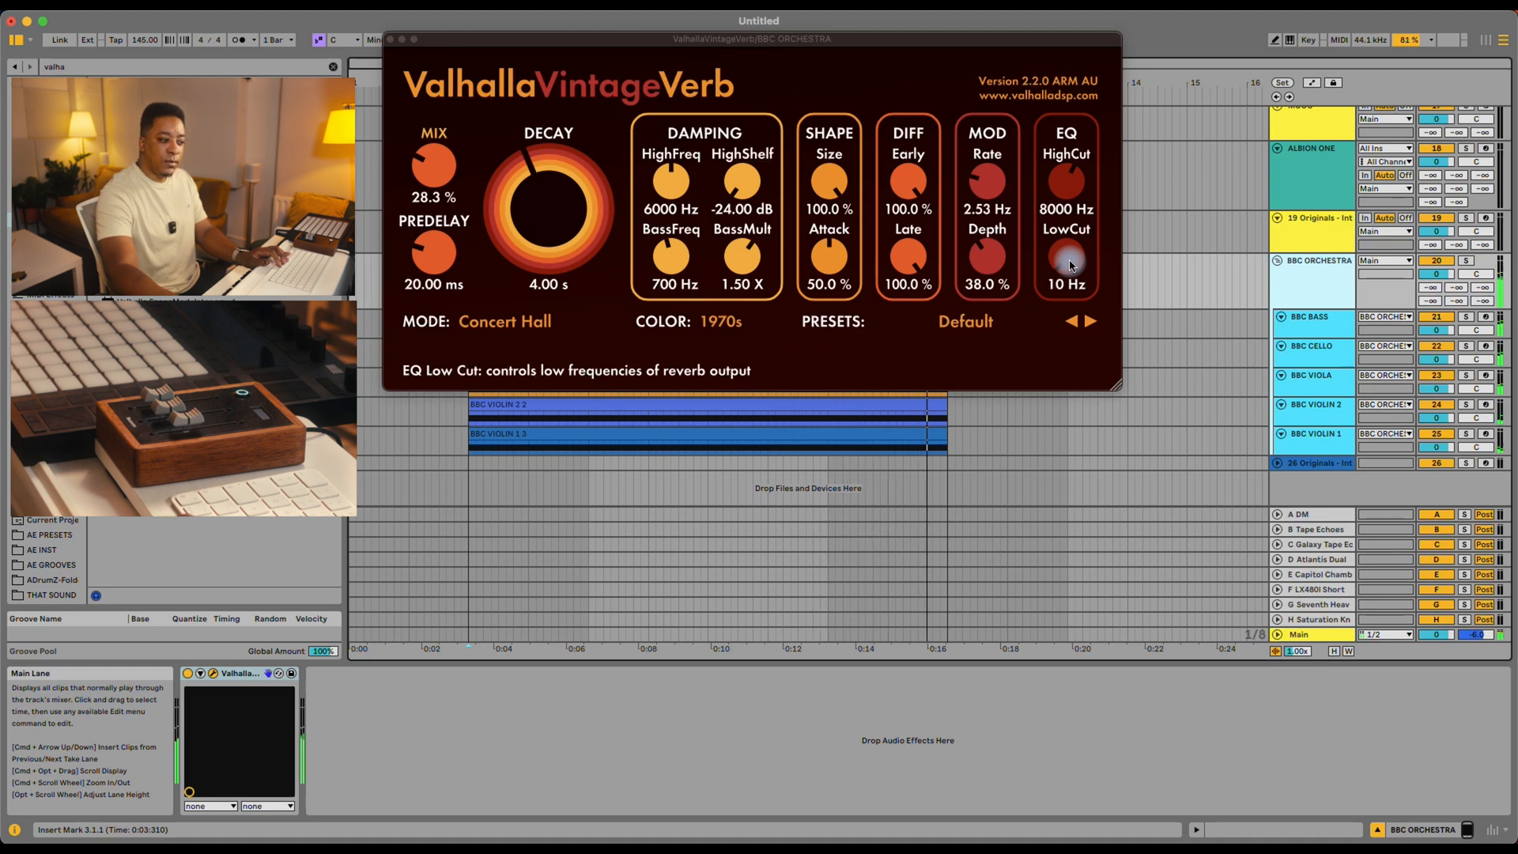
Step: Set the reverb's EQ LowCut to 400 Hz and play the strings from 3.1.1
key(space)
drag(1069, 263, 1073, 232)
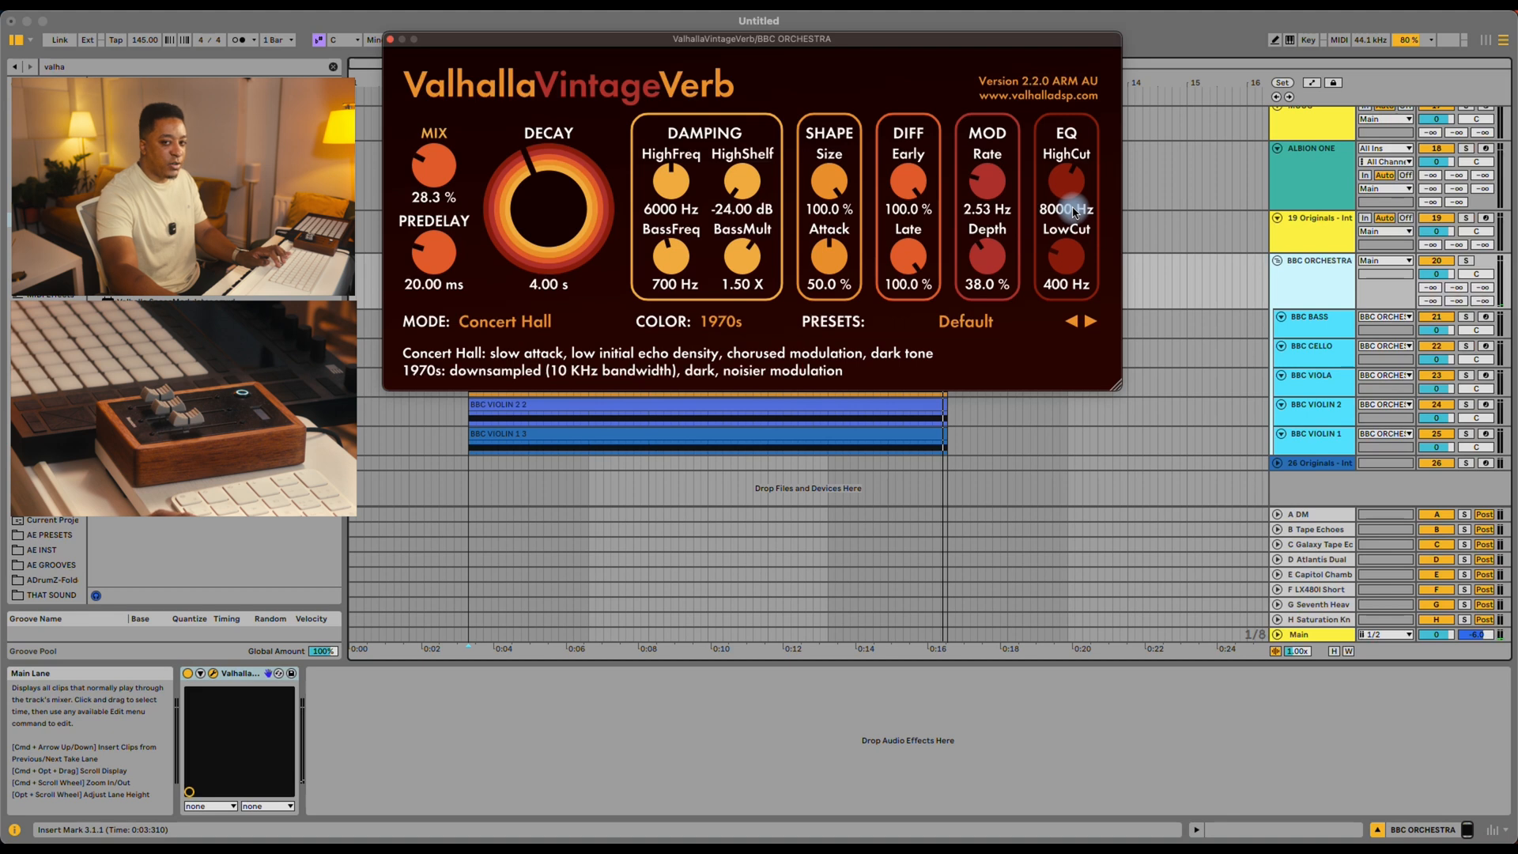
click(469, 481)
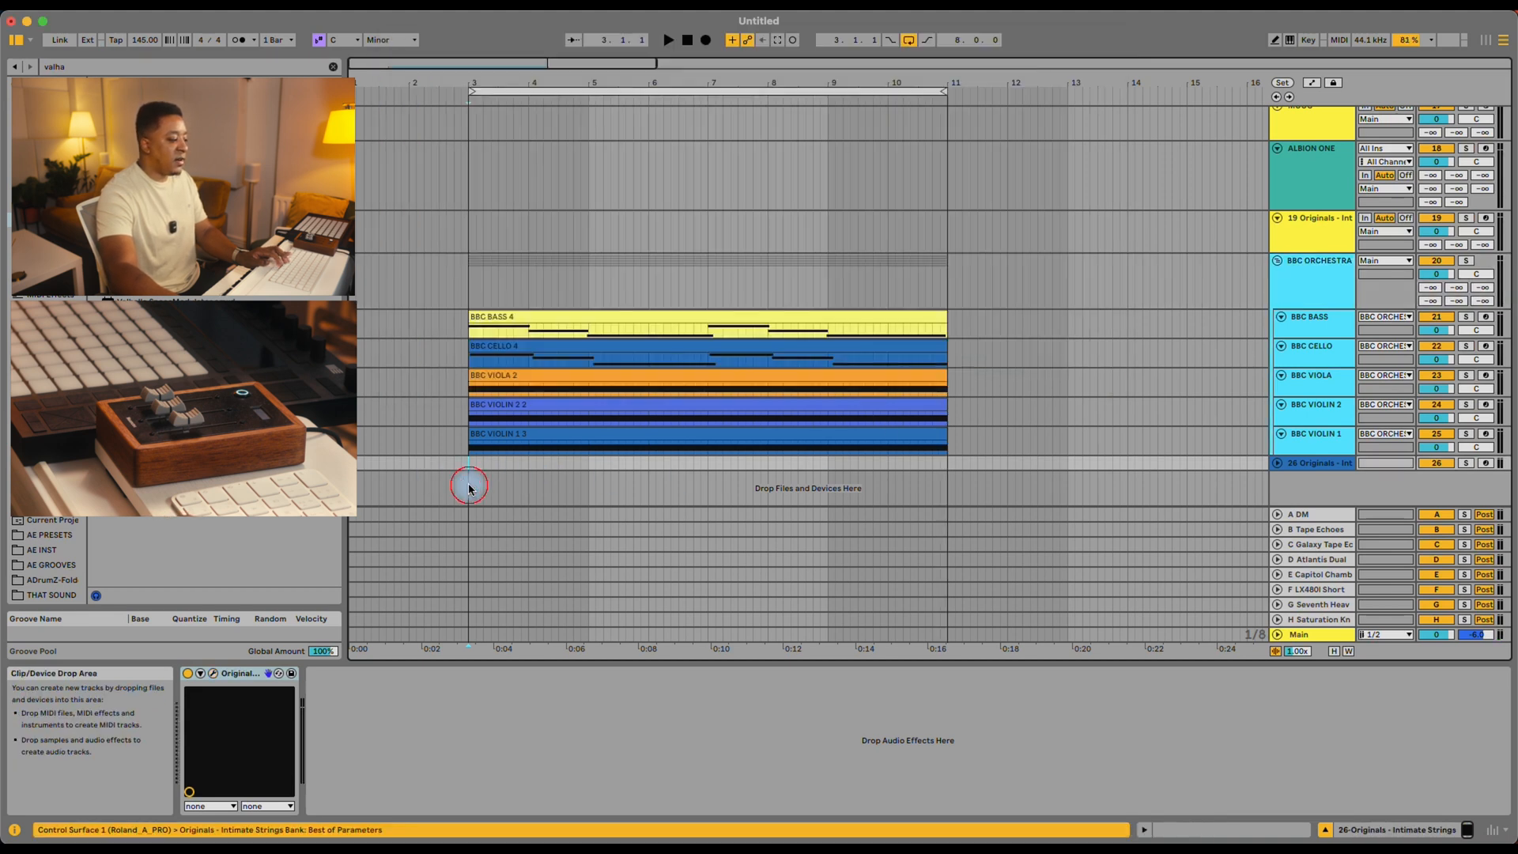
key(space)
Step: Raise the BBC ORCHESTRA group's reverb mix to 46.7% during playback, and close the reverb window
click(1312, 283)
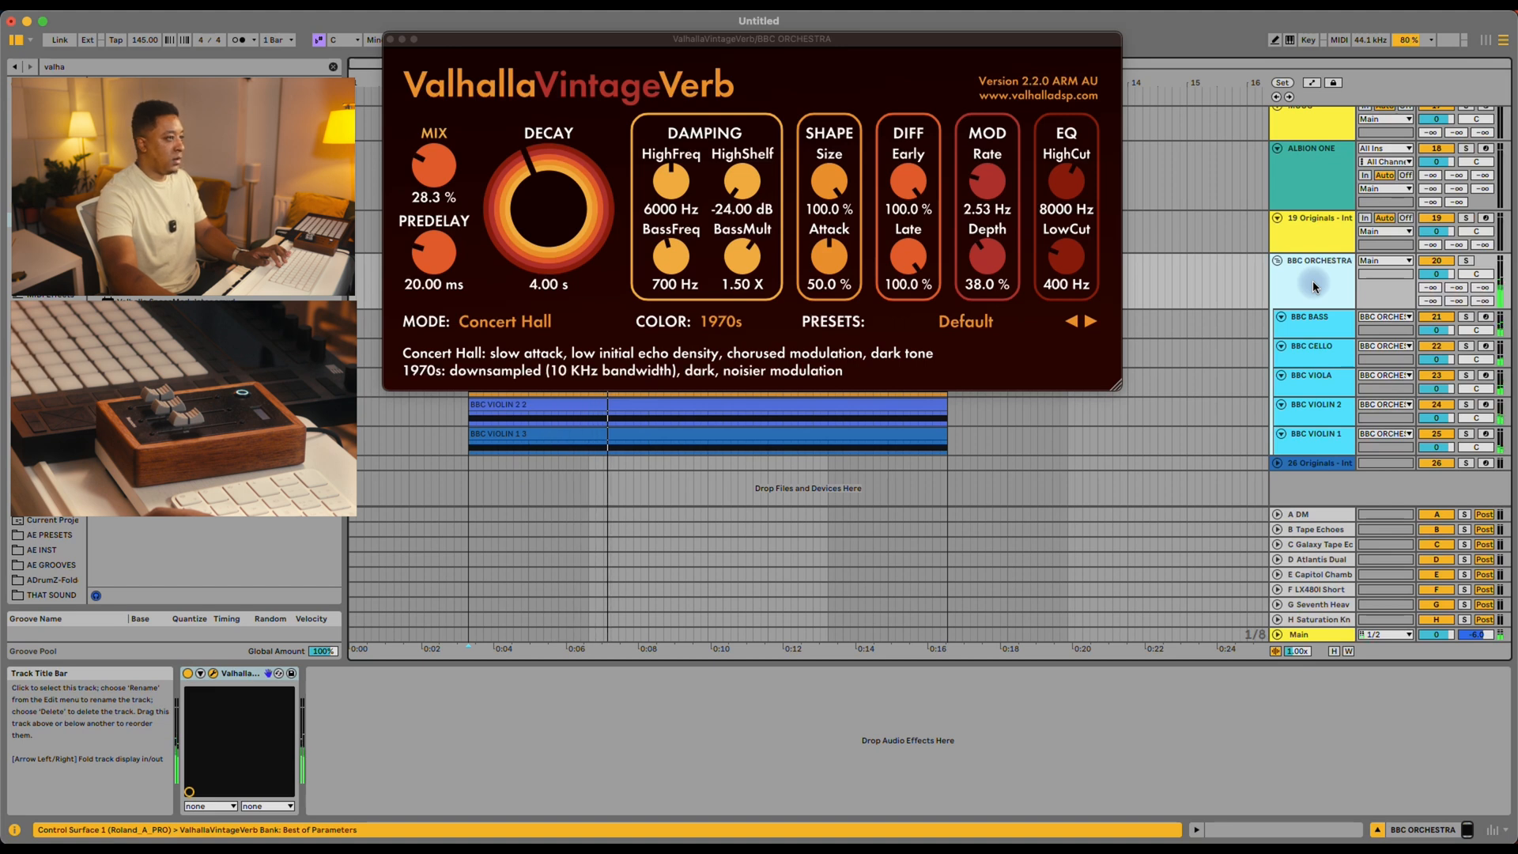
click(434, 172)
drag(434, 172, 434, 136)
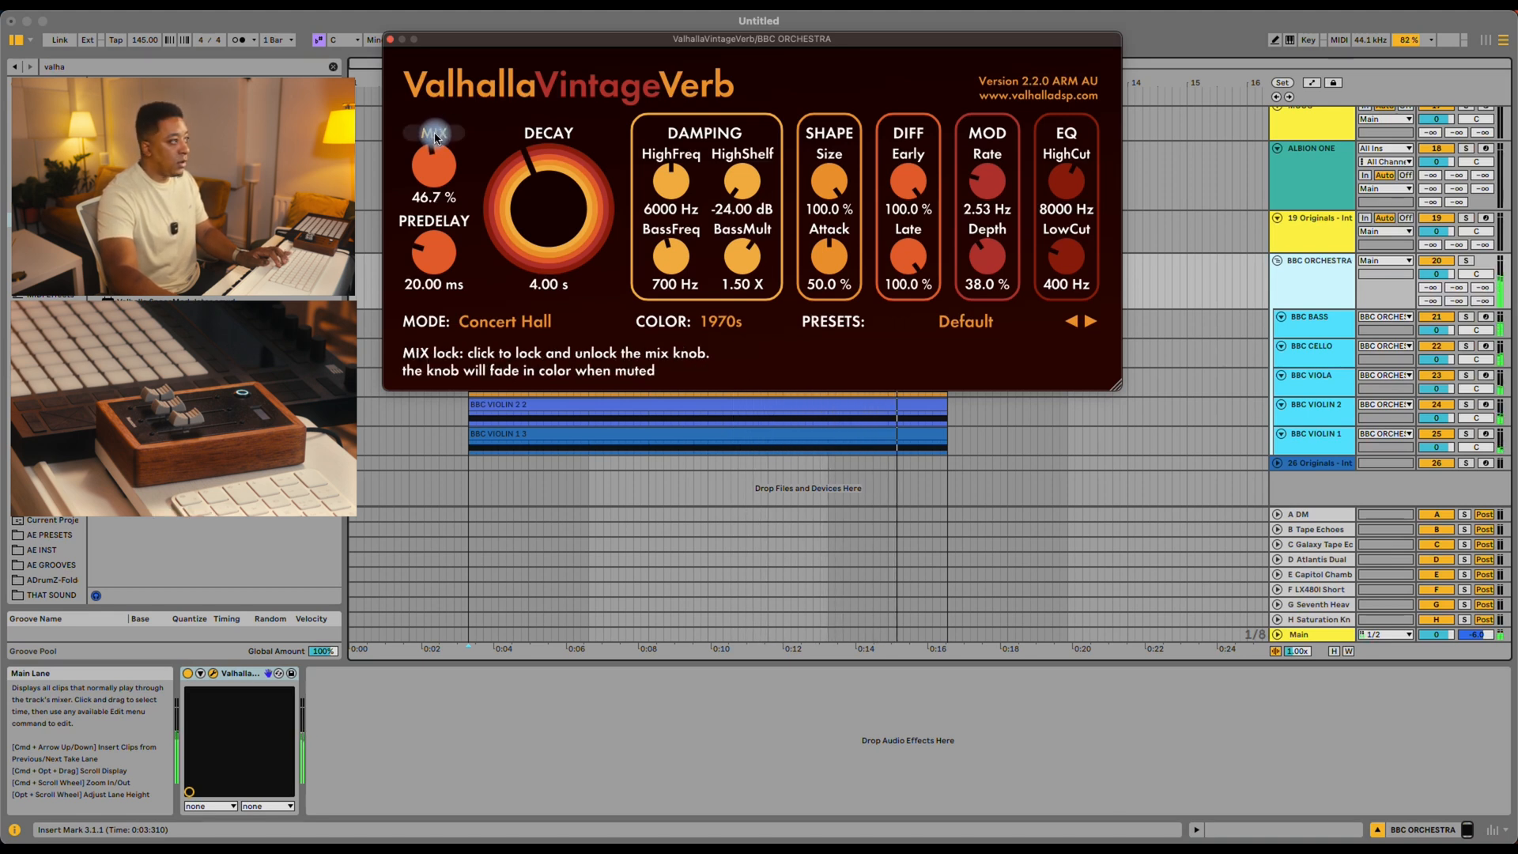
key(space)
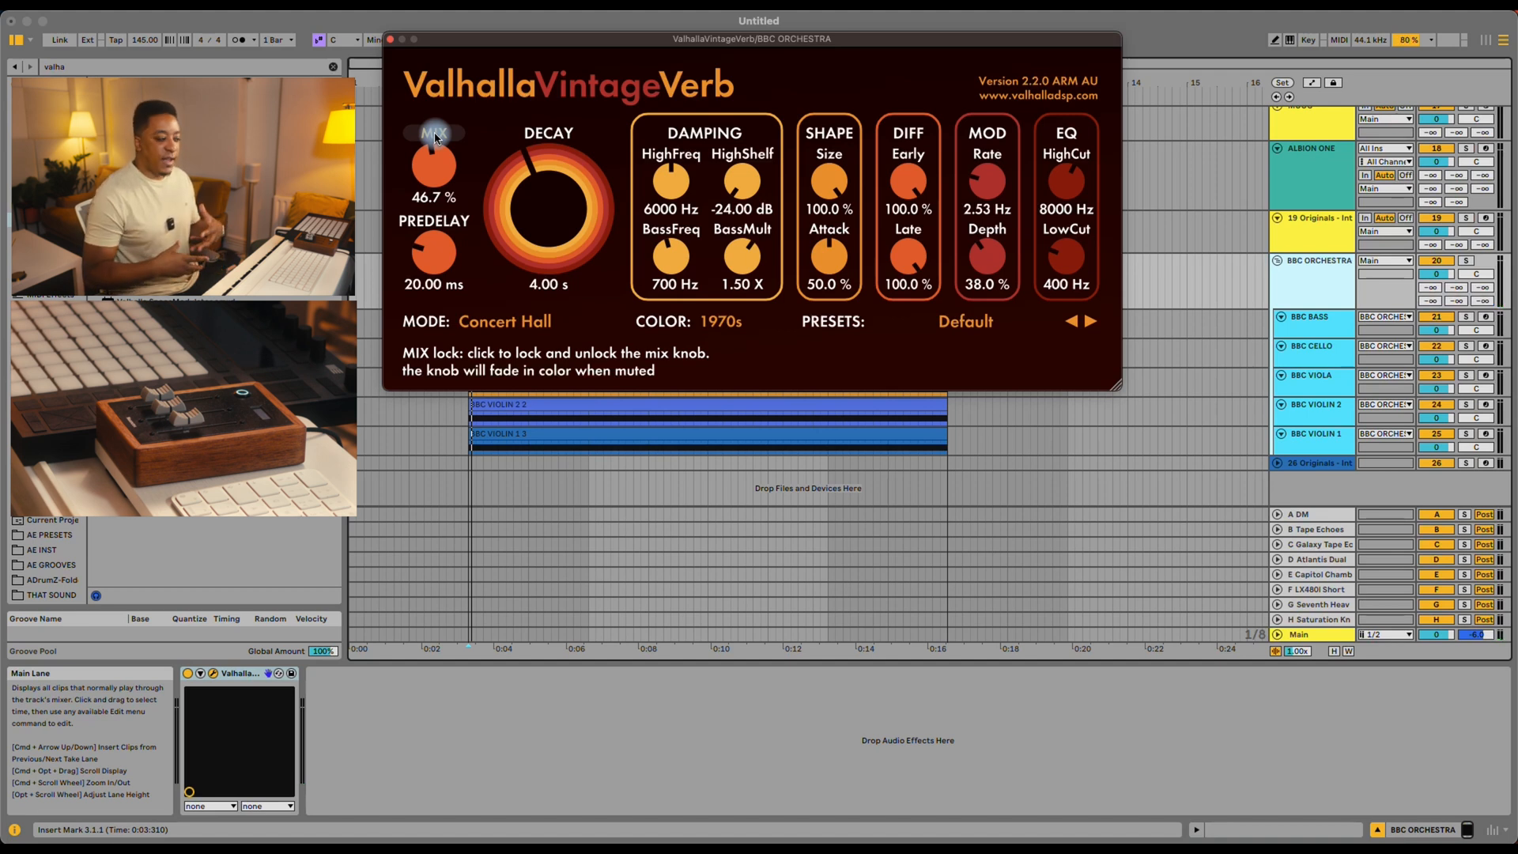
click(390, 39)
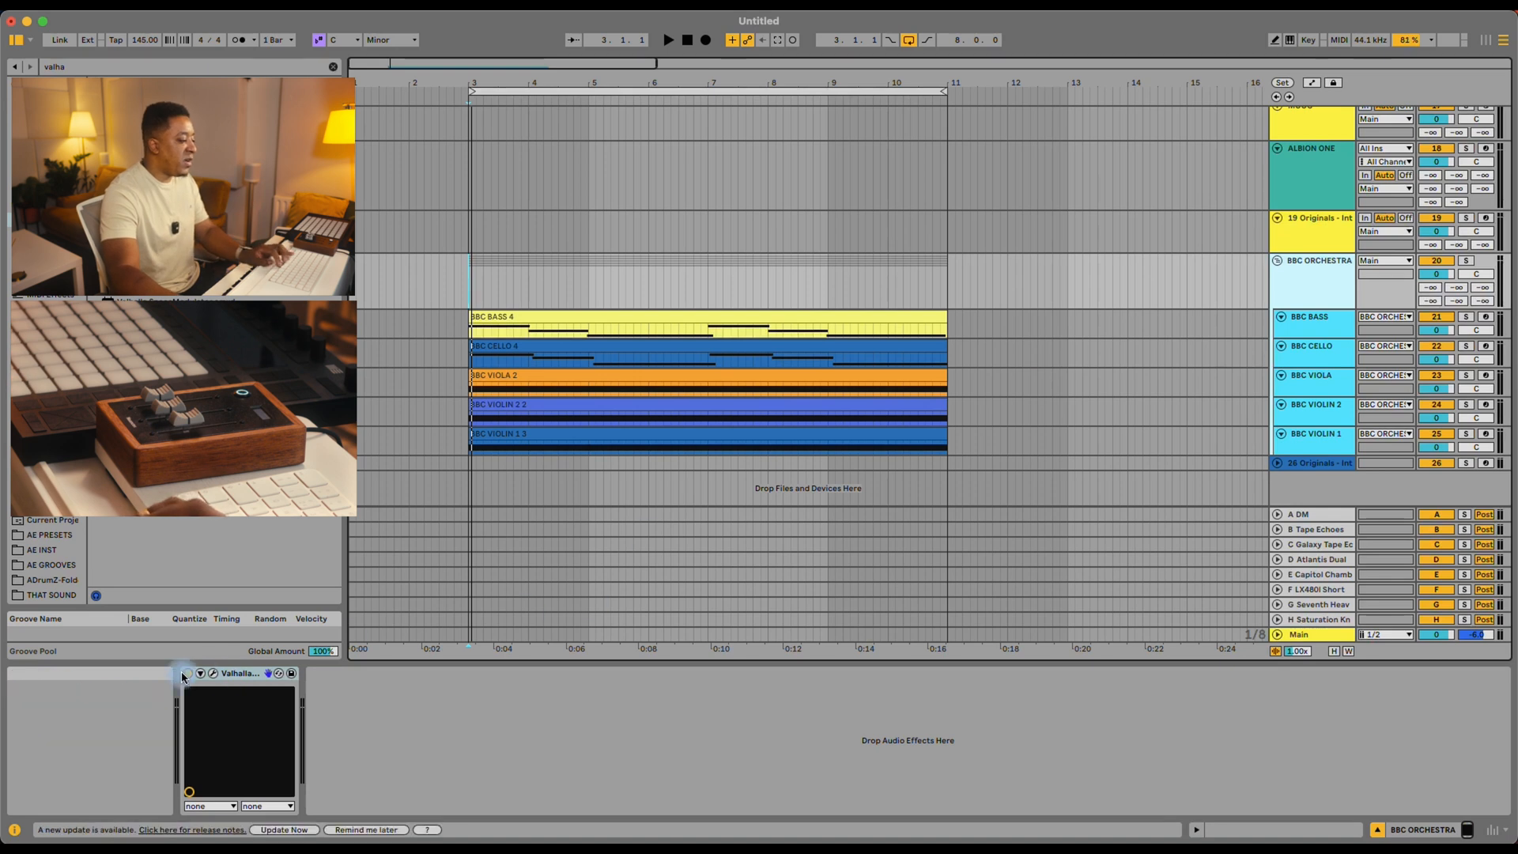
Step: Play back the full string loop from 3.1.1 with the BBC ORCHESTRA group selected to audition the reverb
click(471, 488)
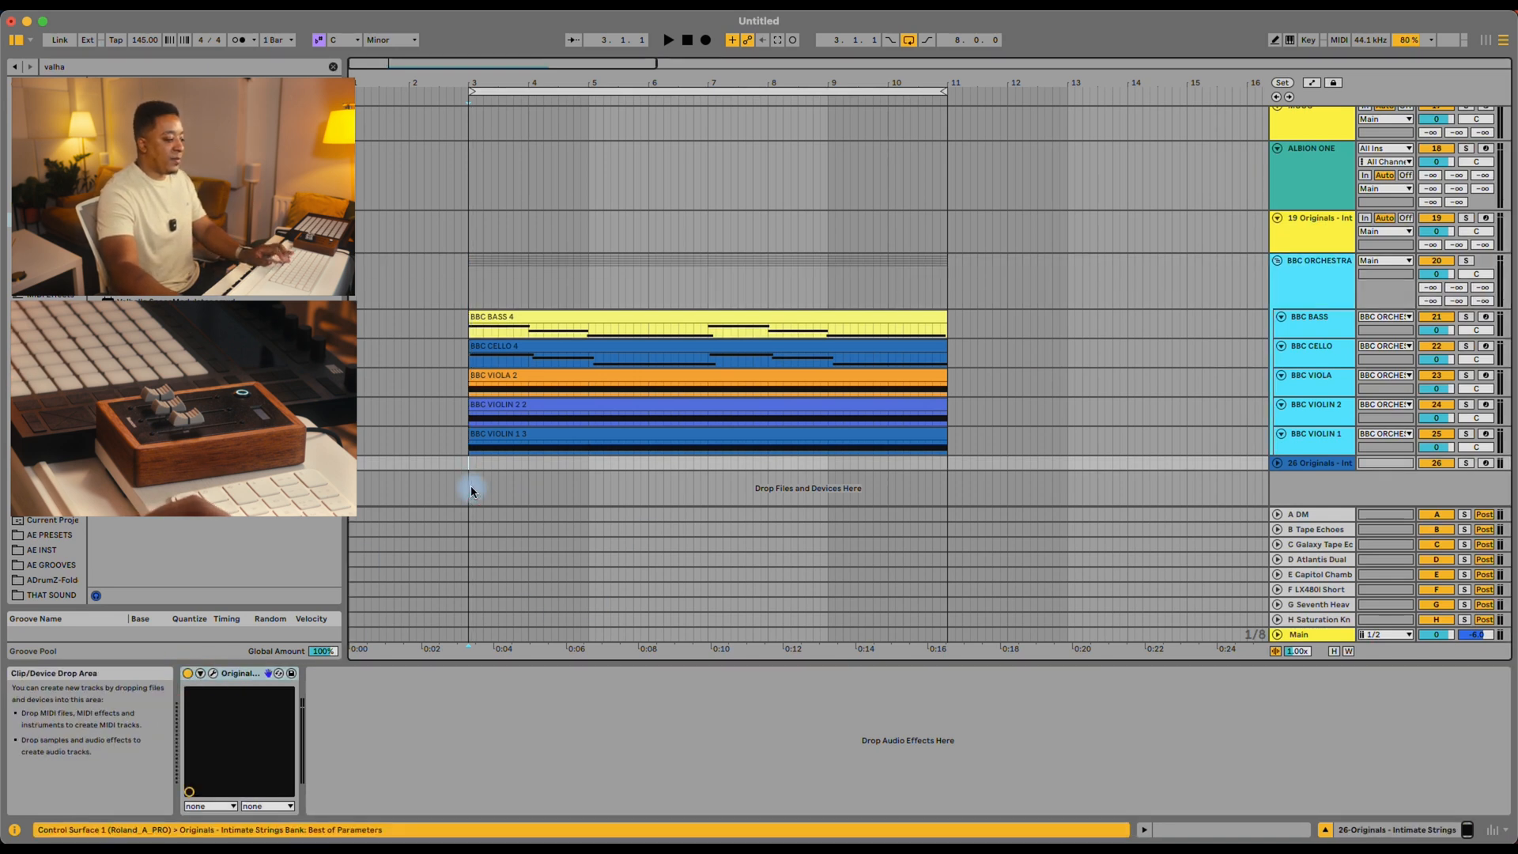
key(space)
click(1313, 283)
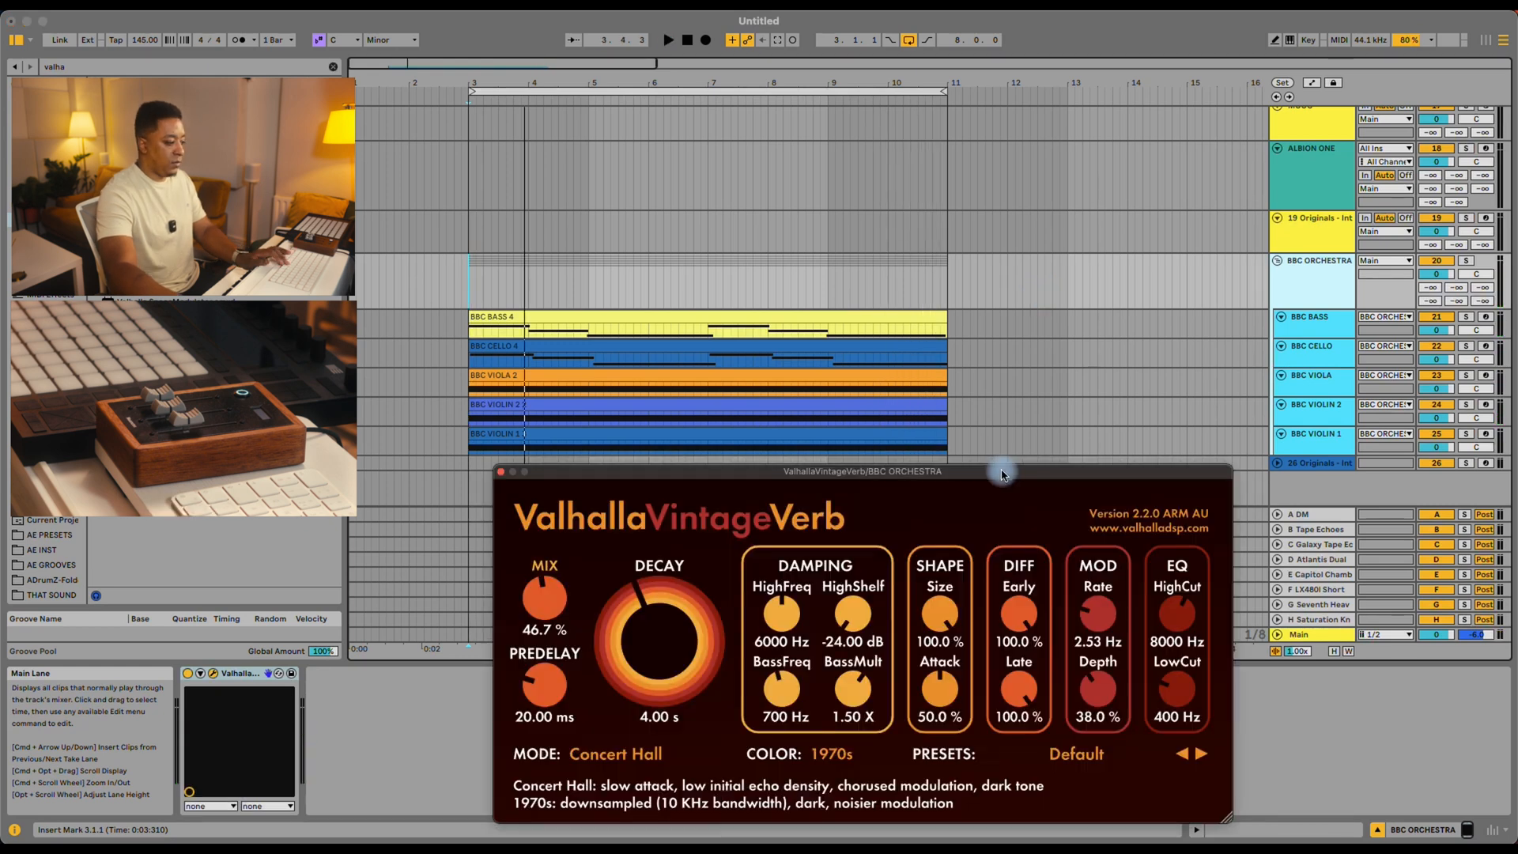
key(space)
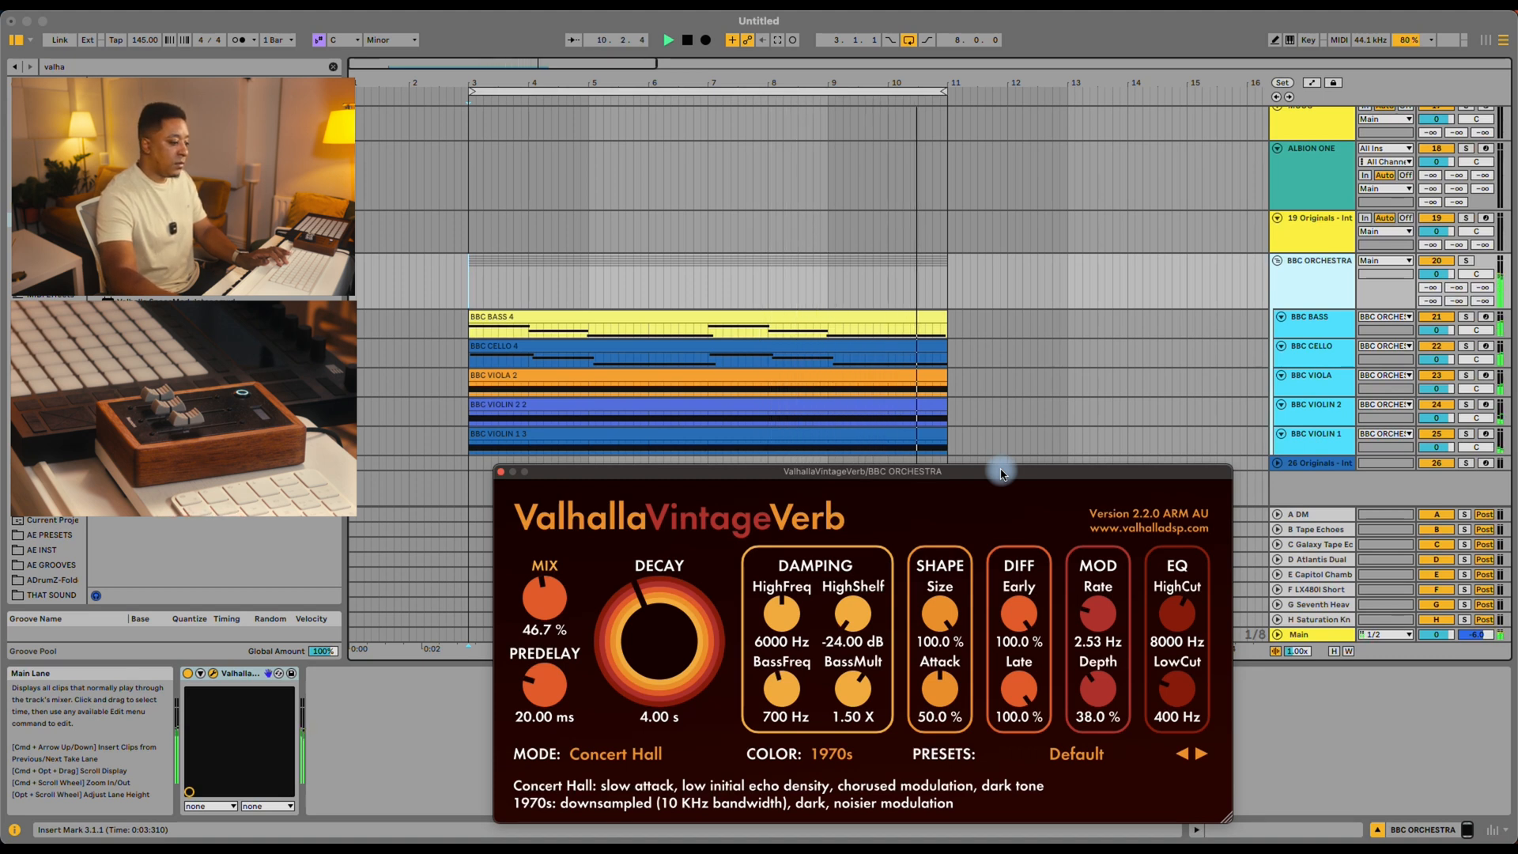
key(space)
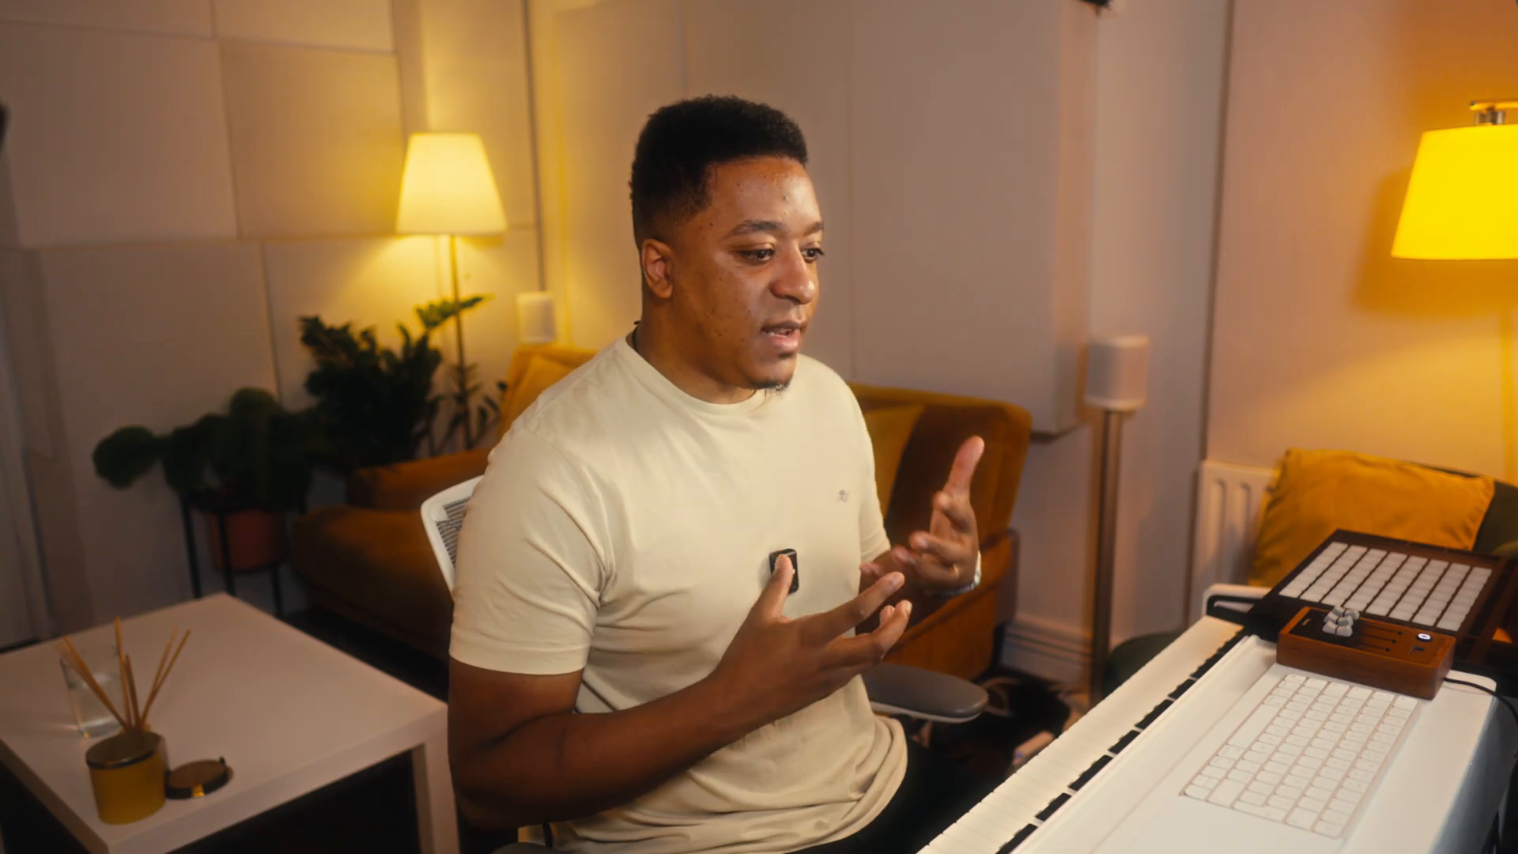